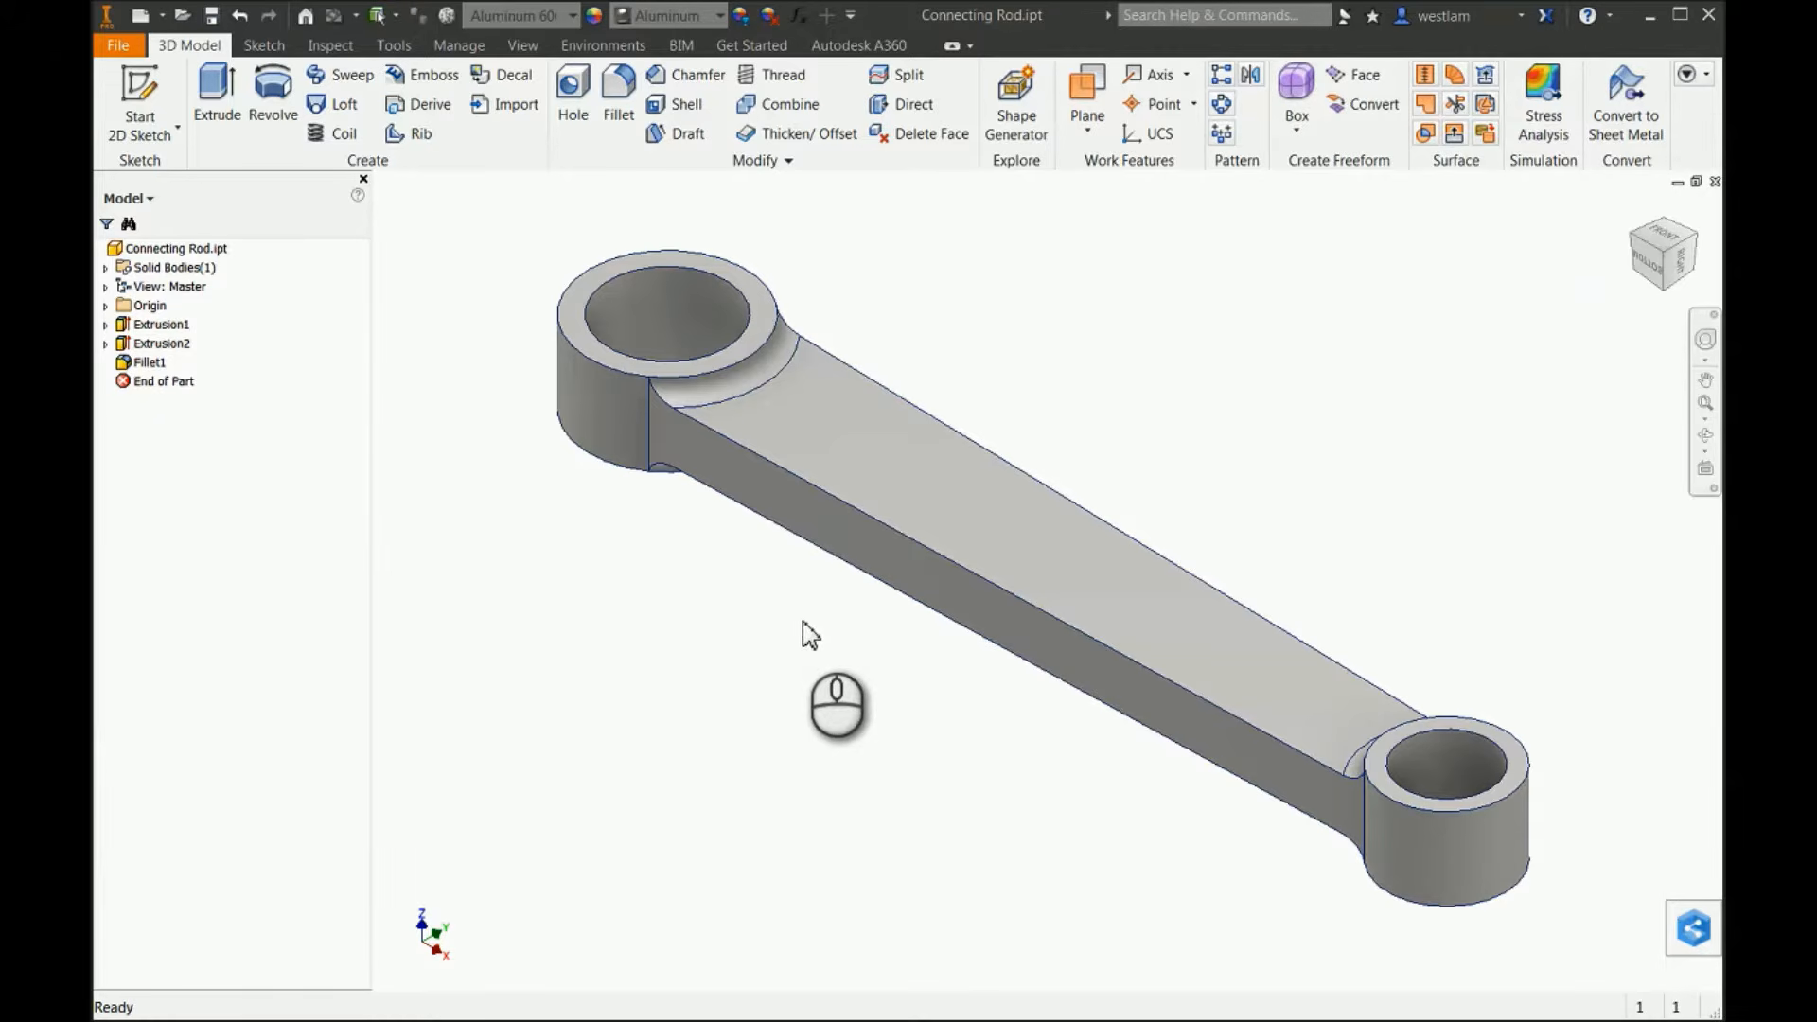
Create a static stress analysis study for the connecting rod with the Single Point design objective.
left_click(610, 47)
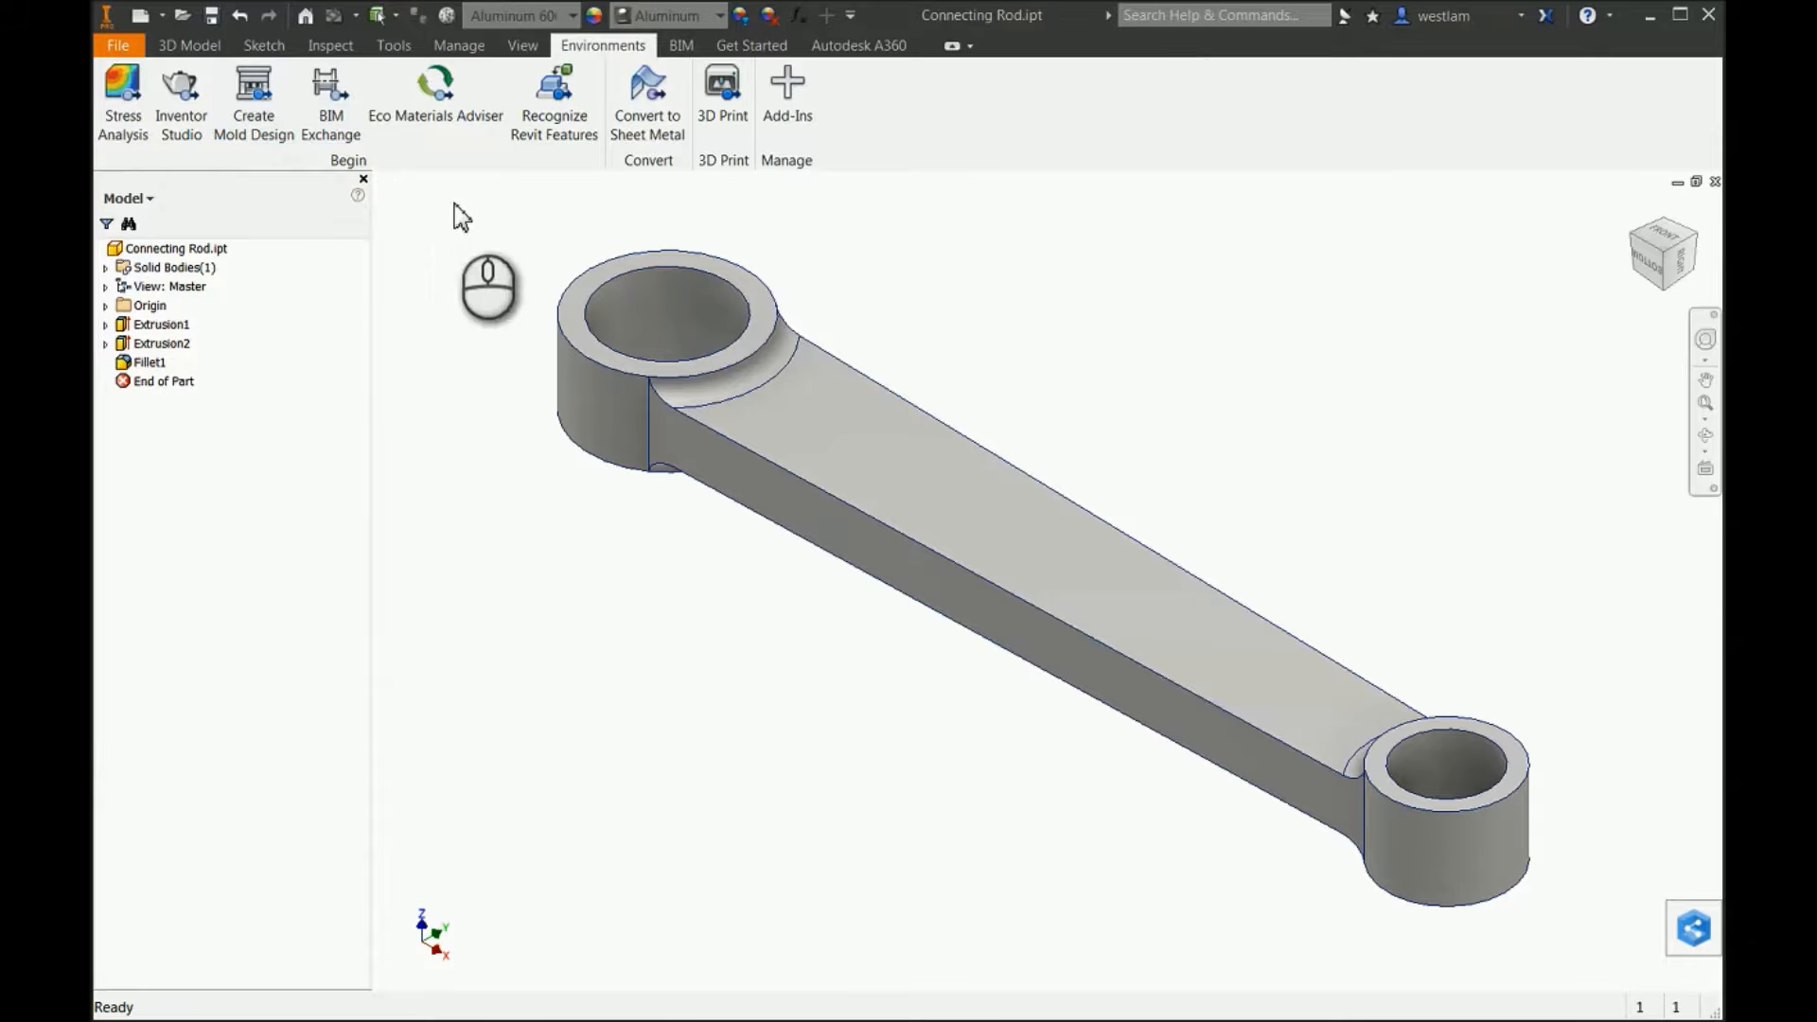
left_click(140, 123)
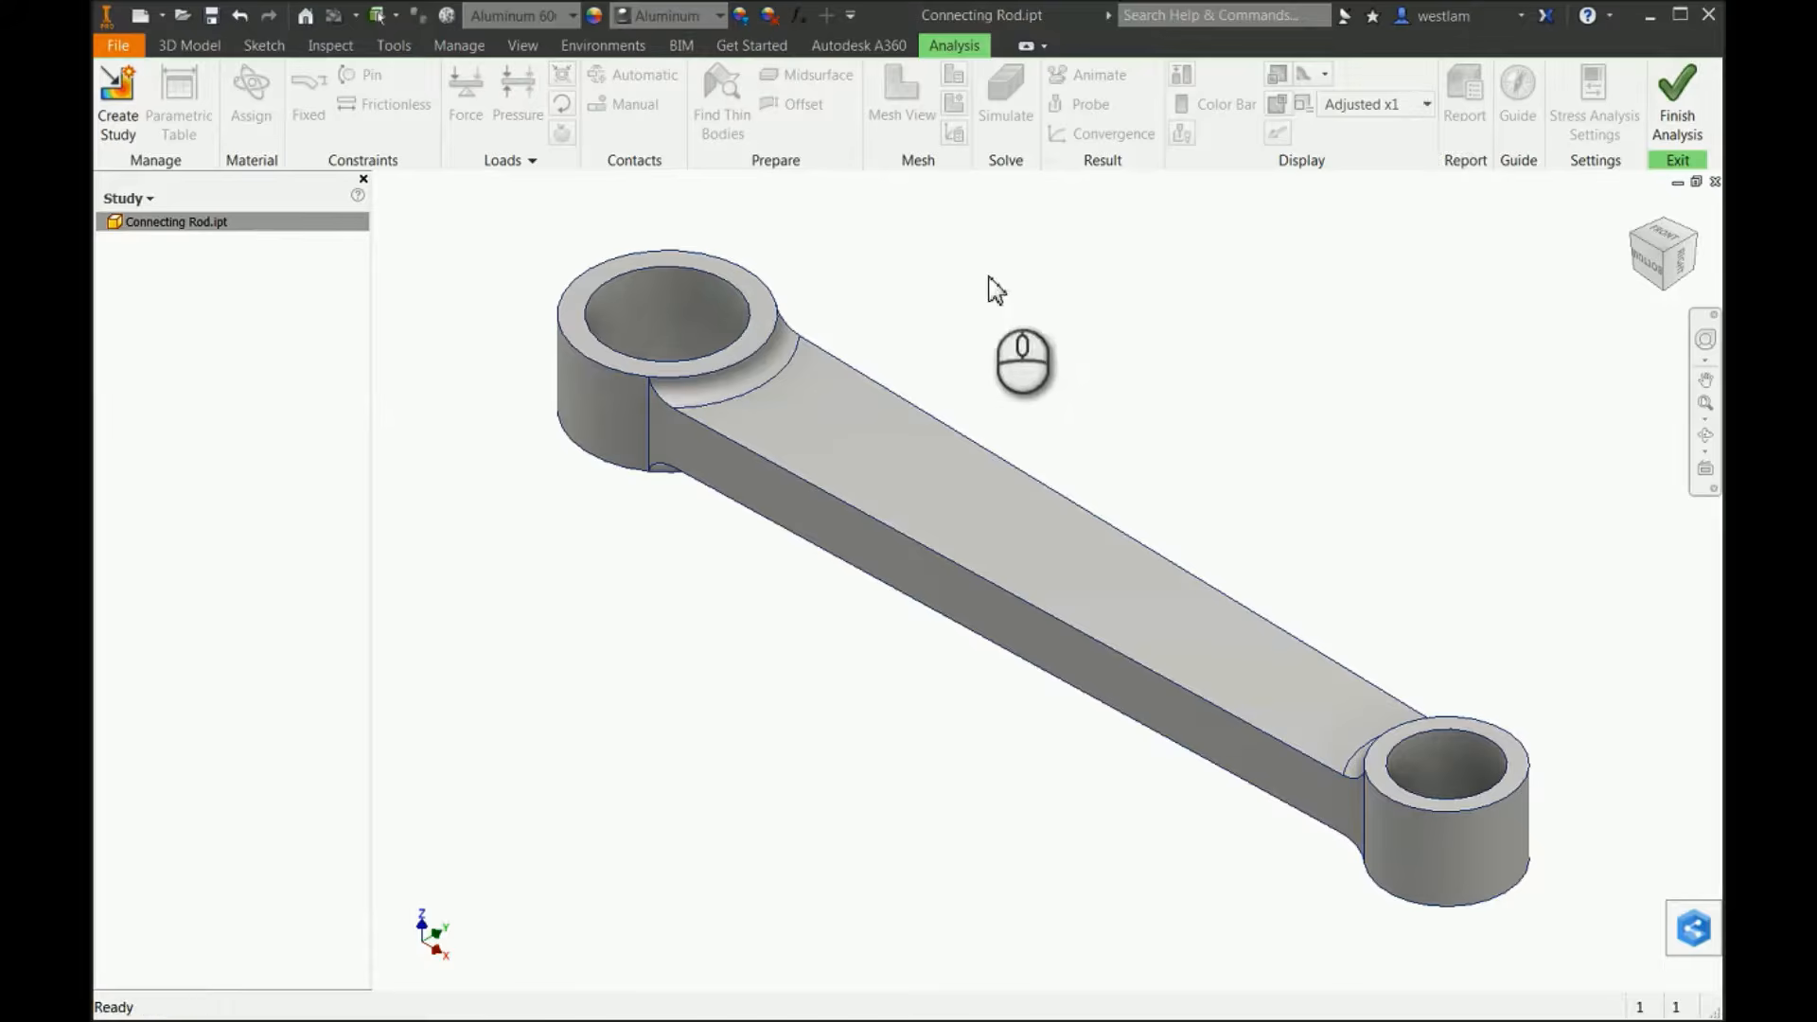
left_click(117, 130)
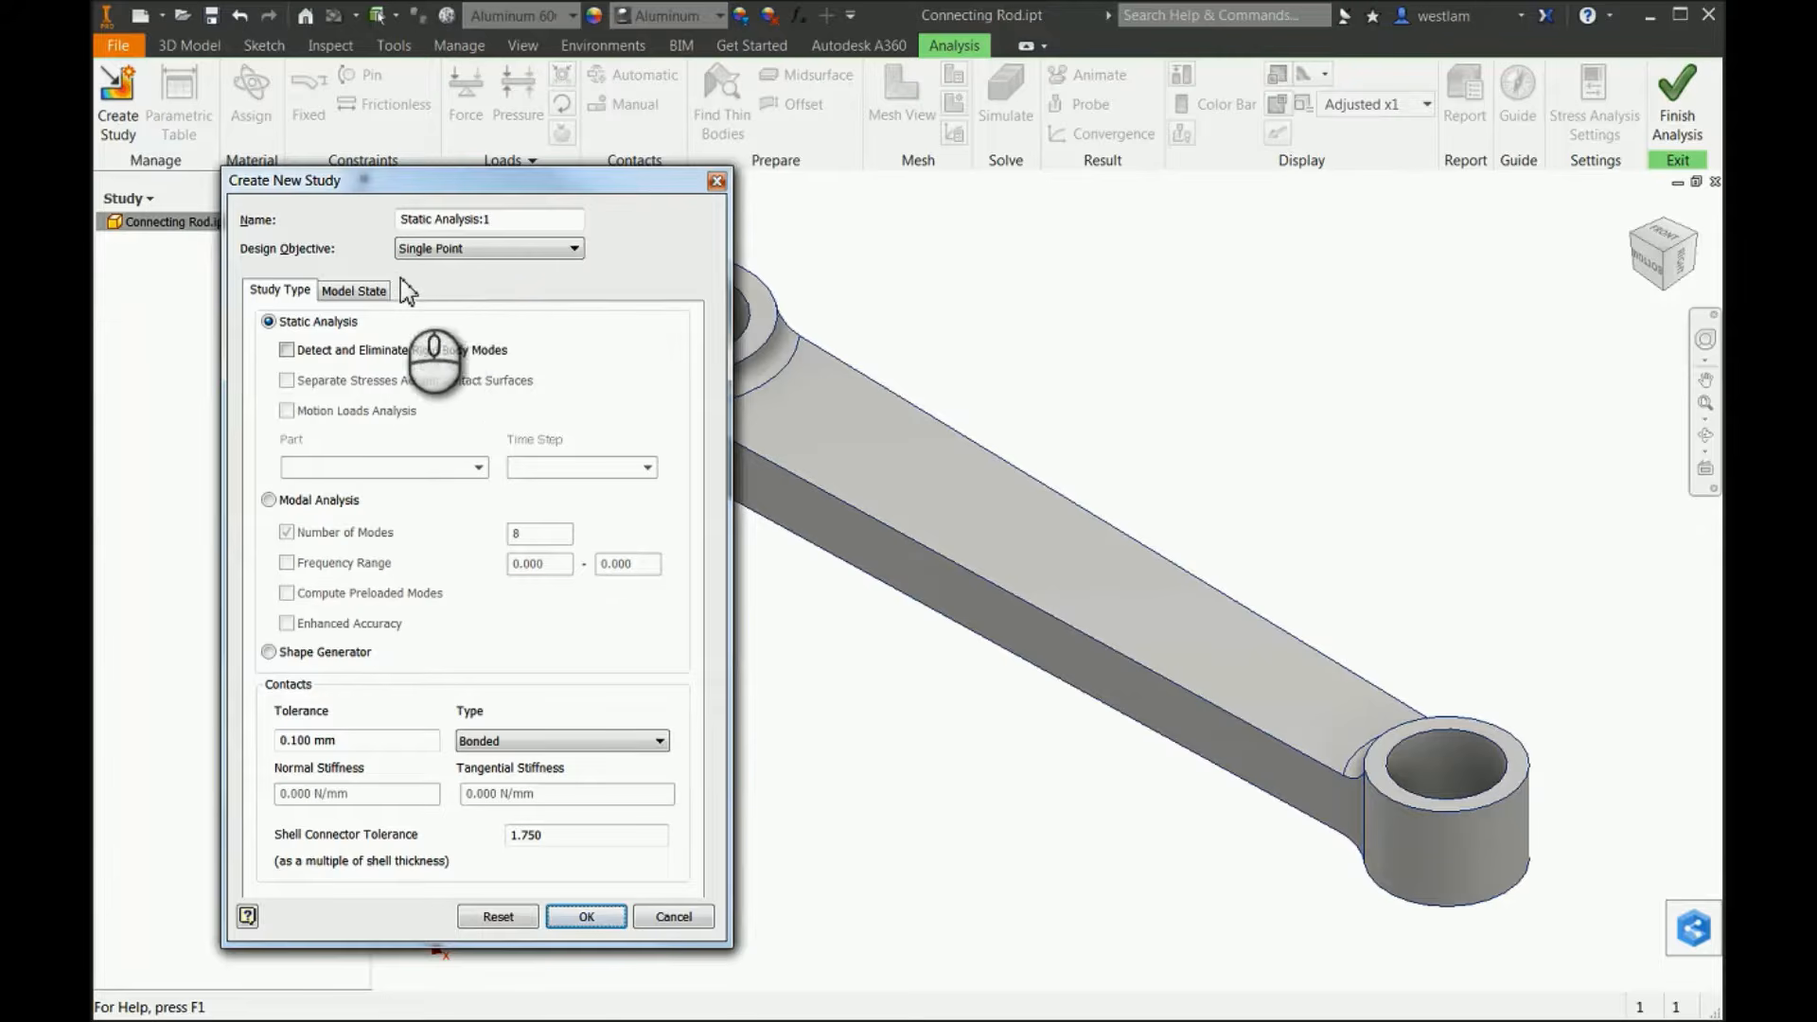
left_click(473, 248)
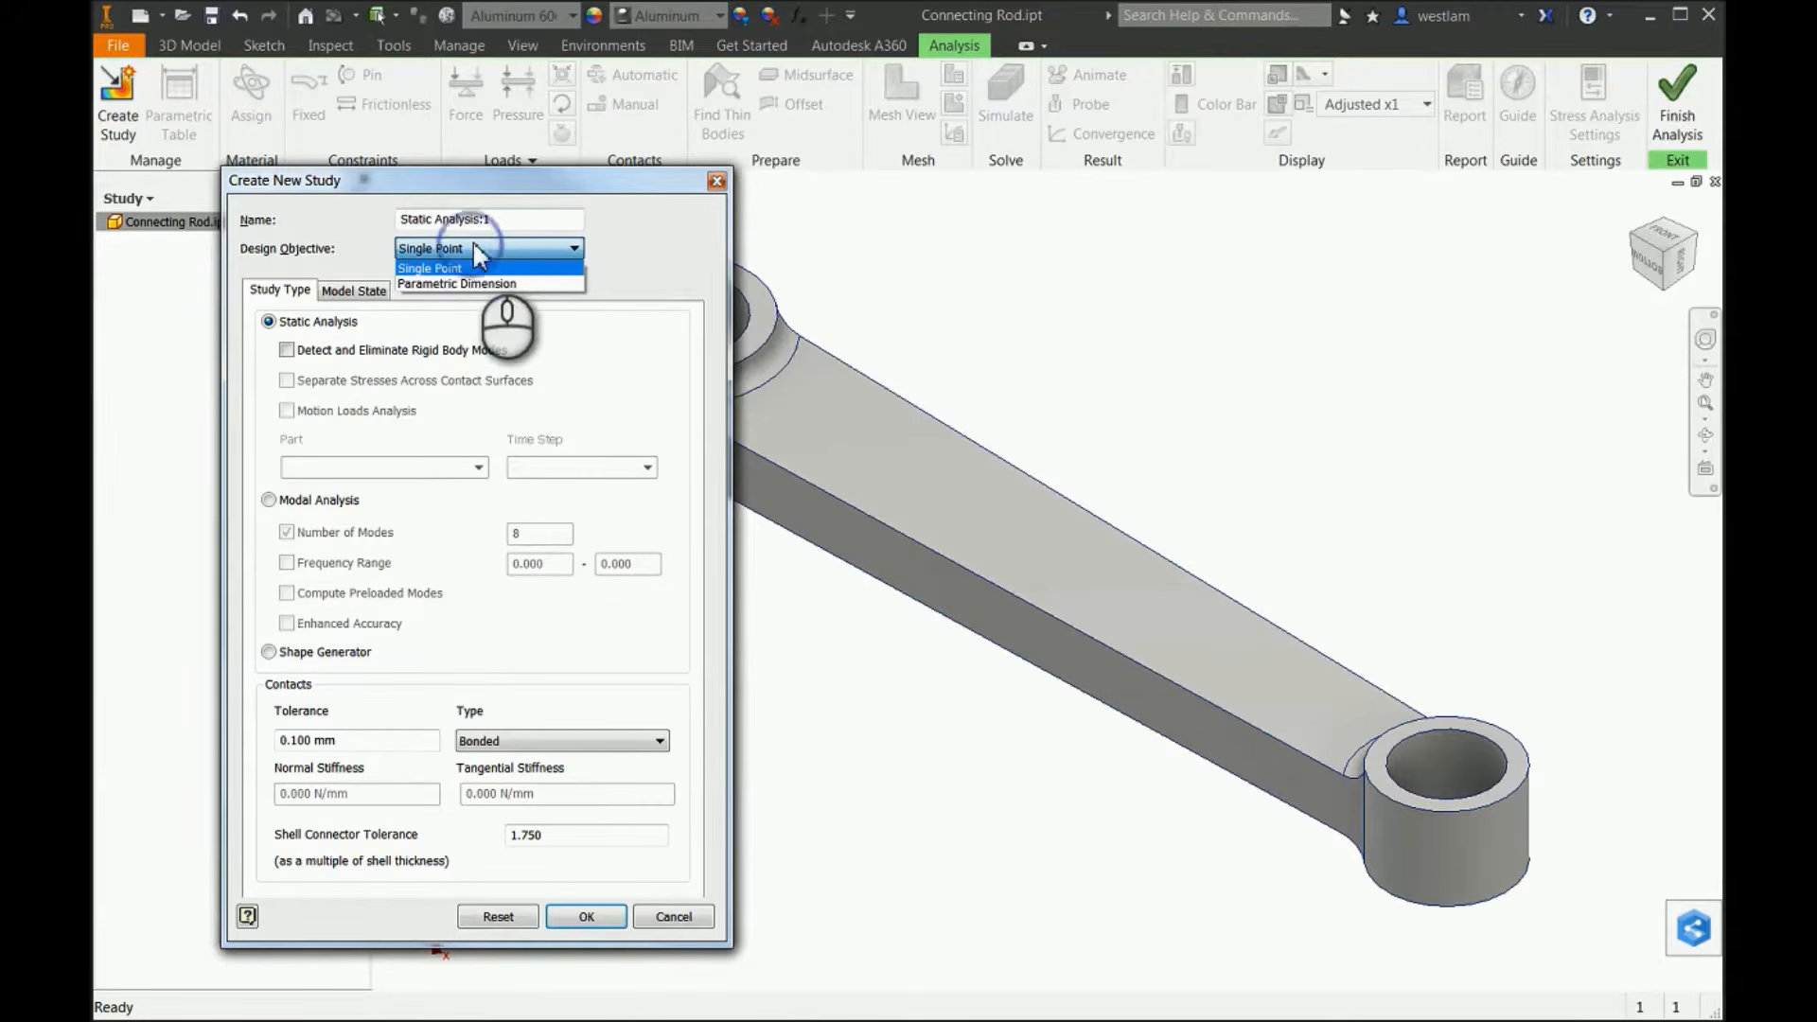
left_click(650, 268)
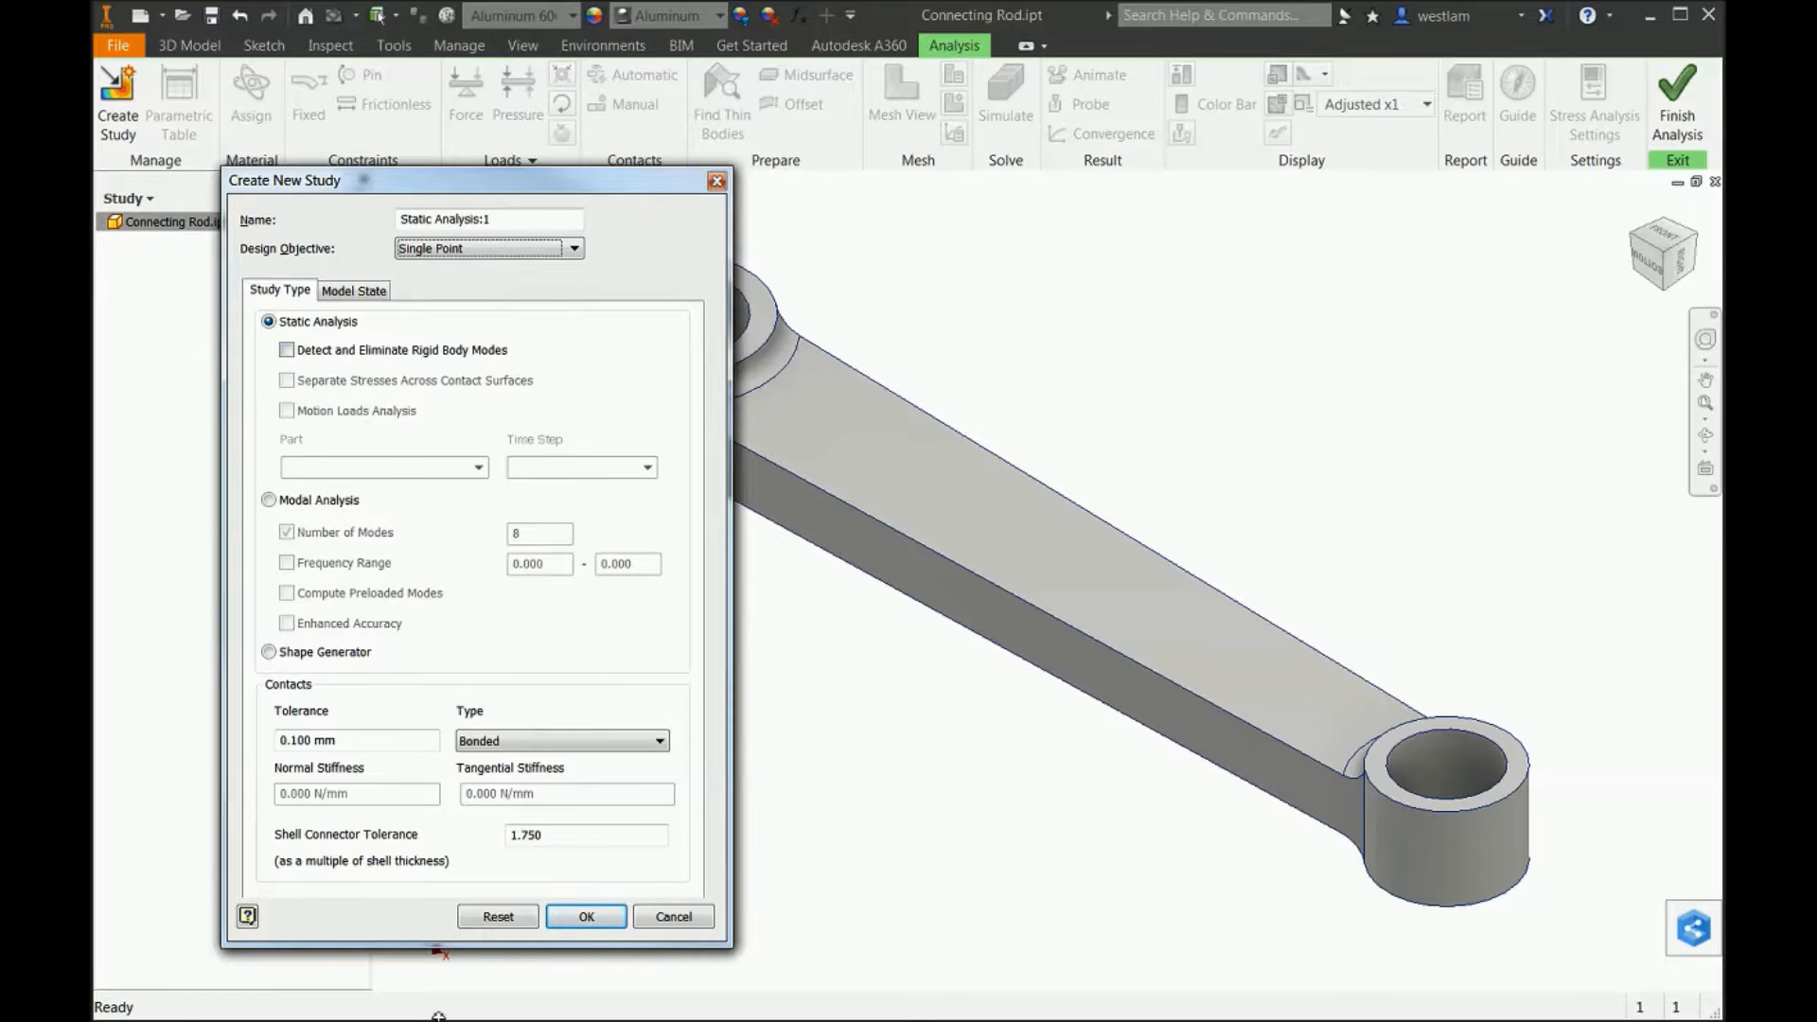
left_click(587, 916)
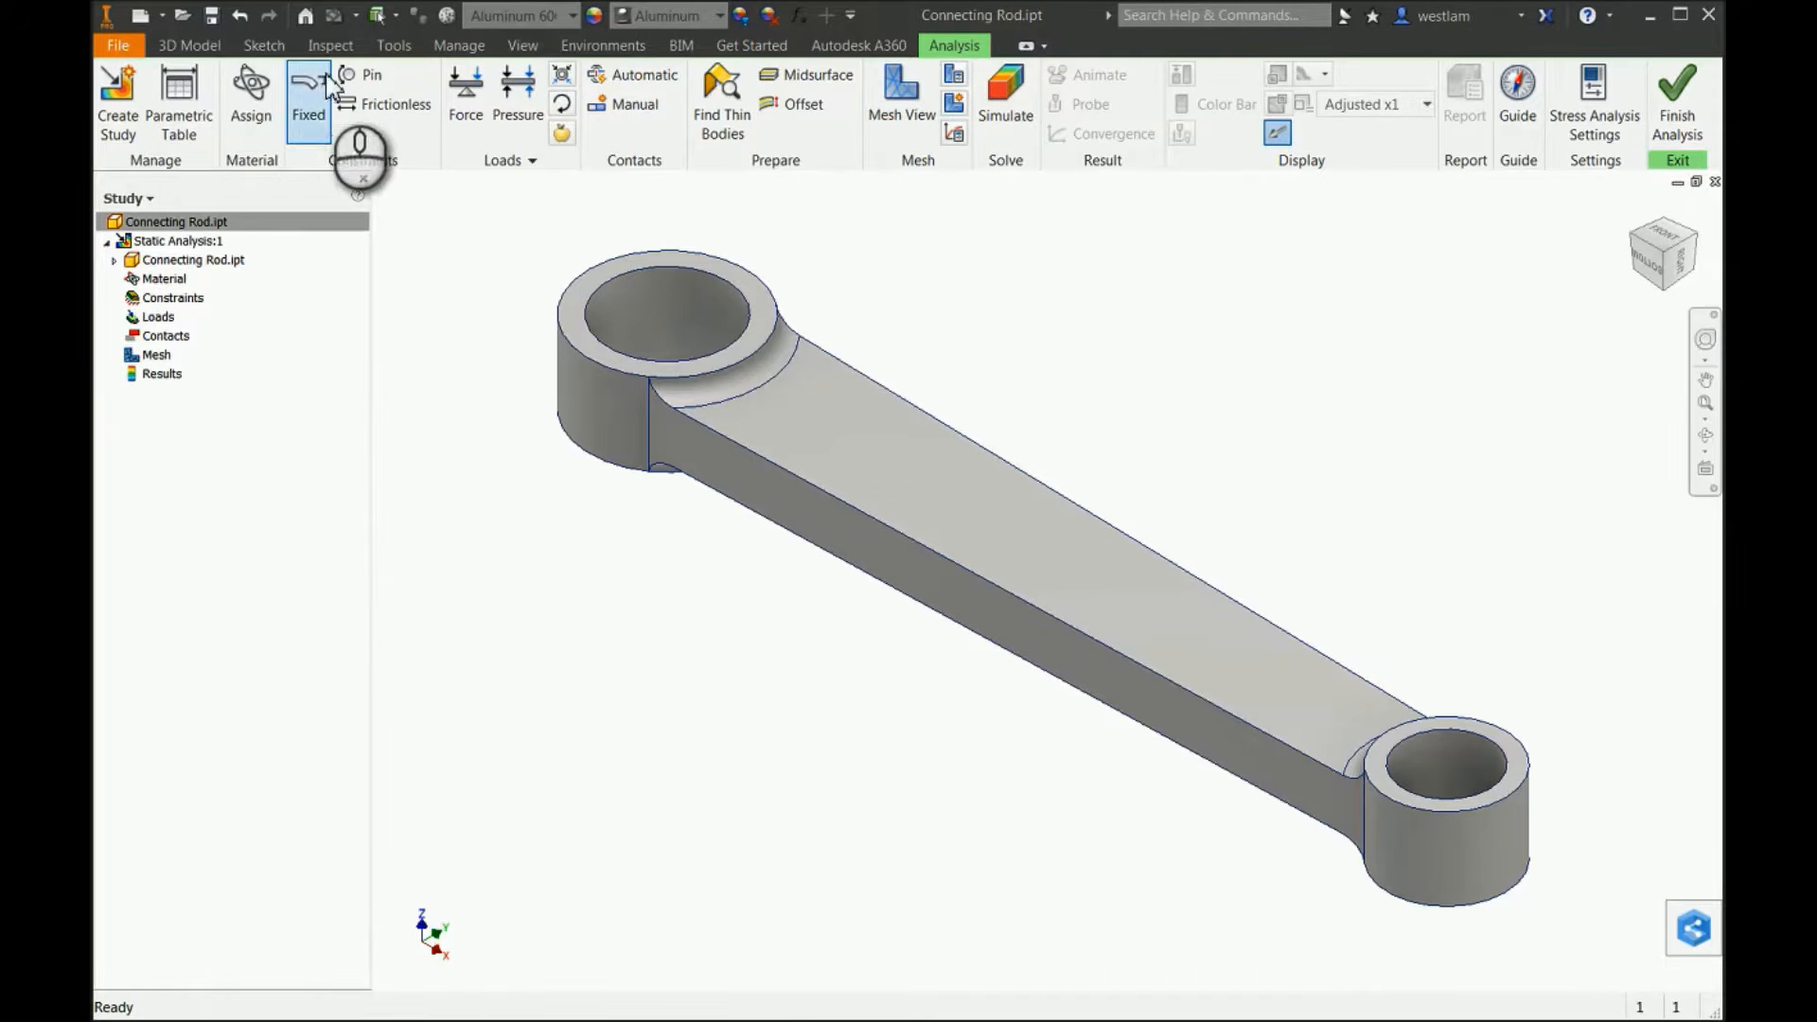
Check the material assigned to the connecting rod and its override setting without changing anything.
left_click(252, 102)
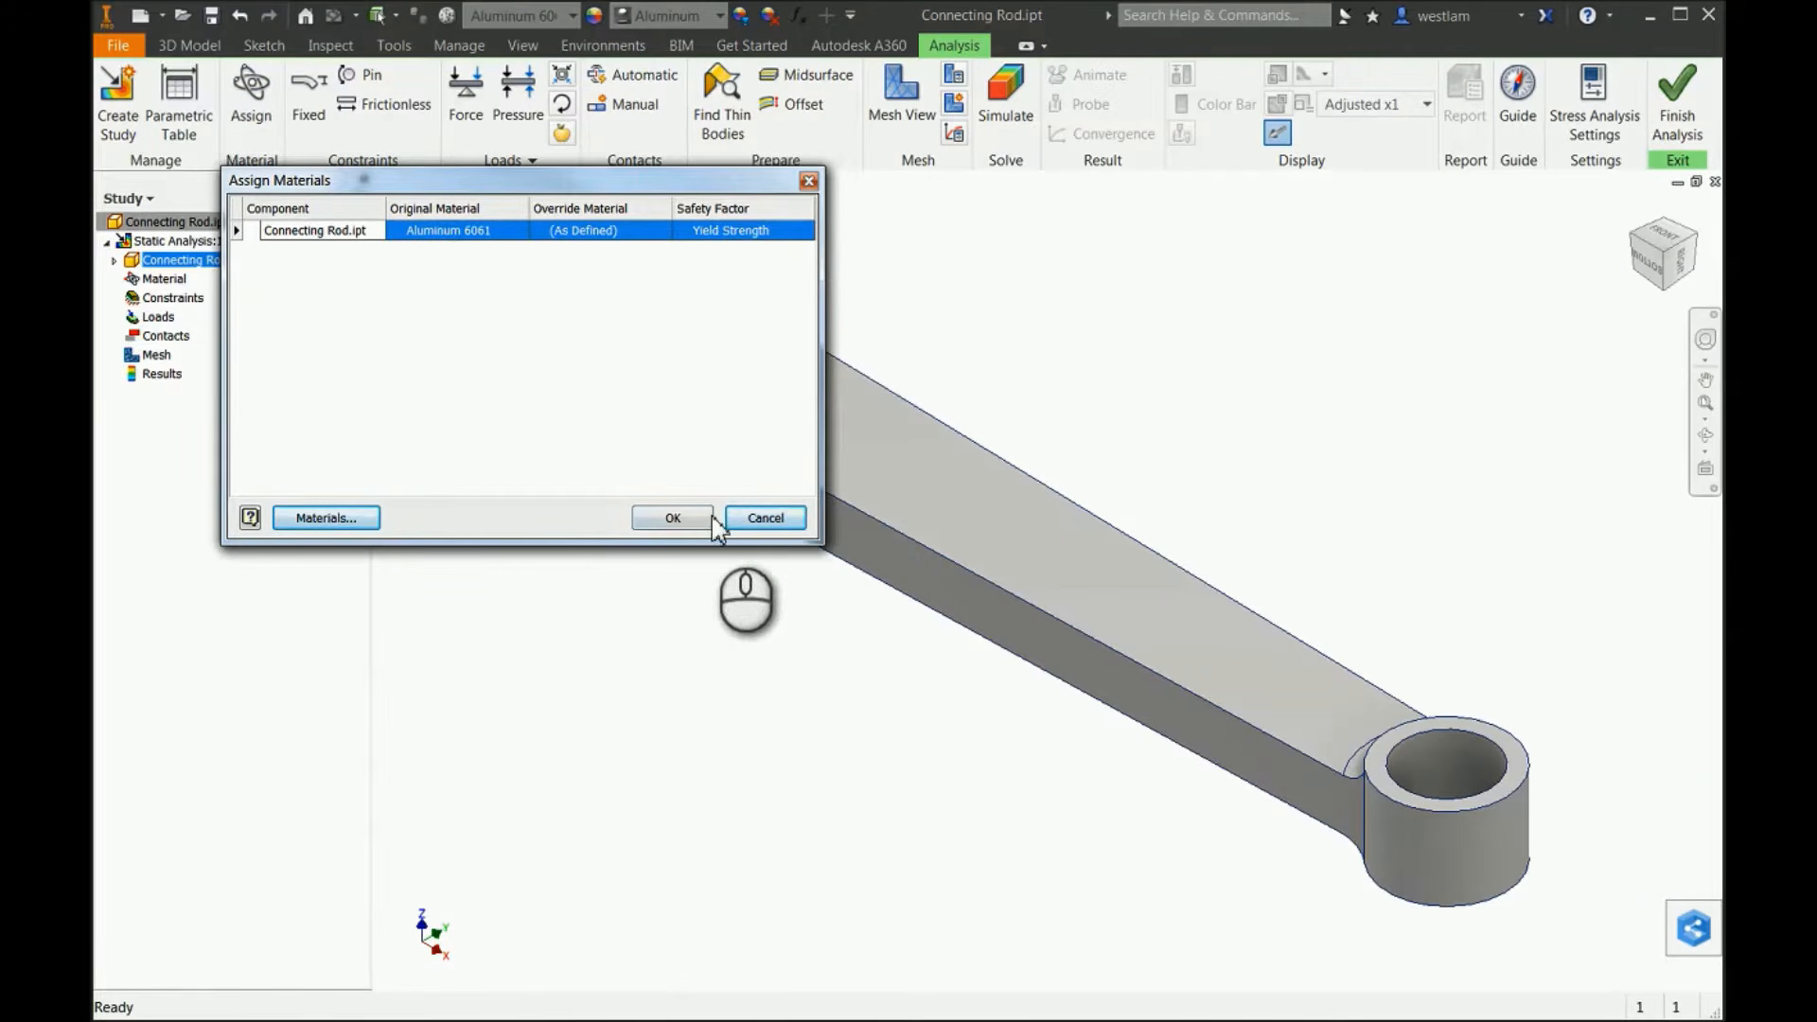
left_click(575, 231)
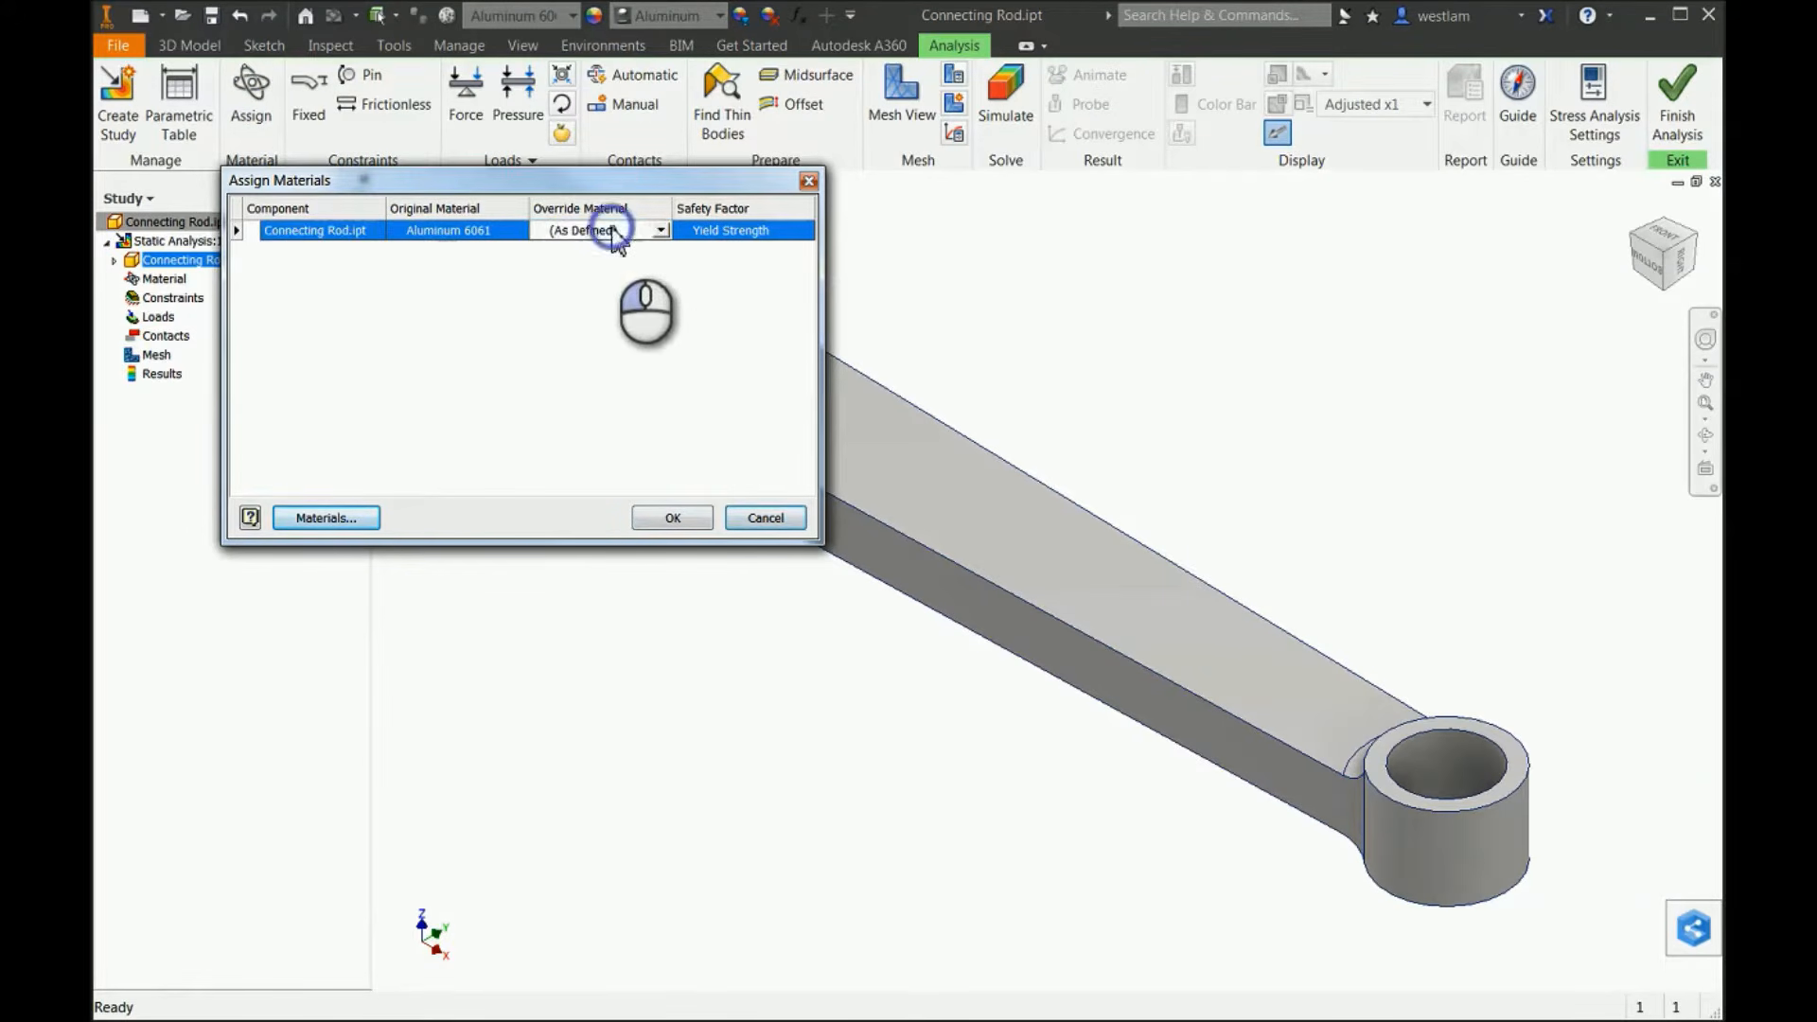
left_click(660, 230)
left_click(768, 515)
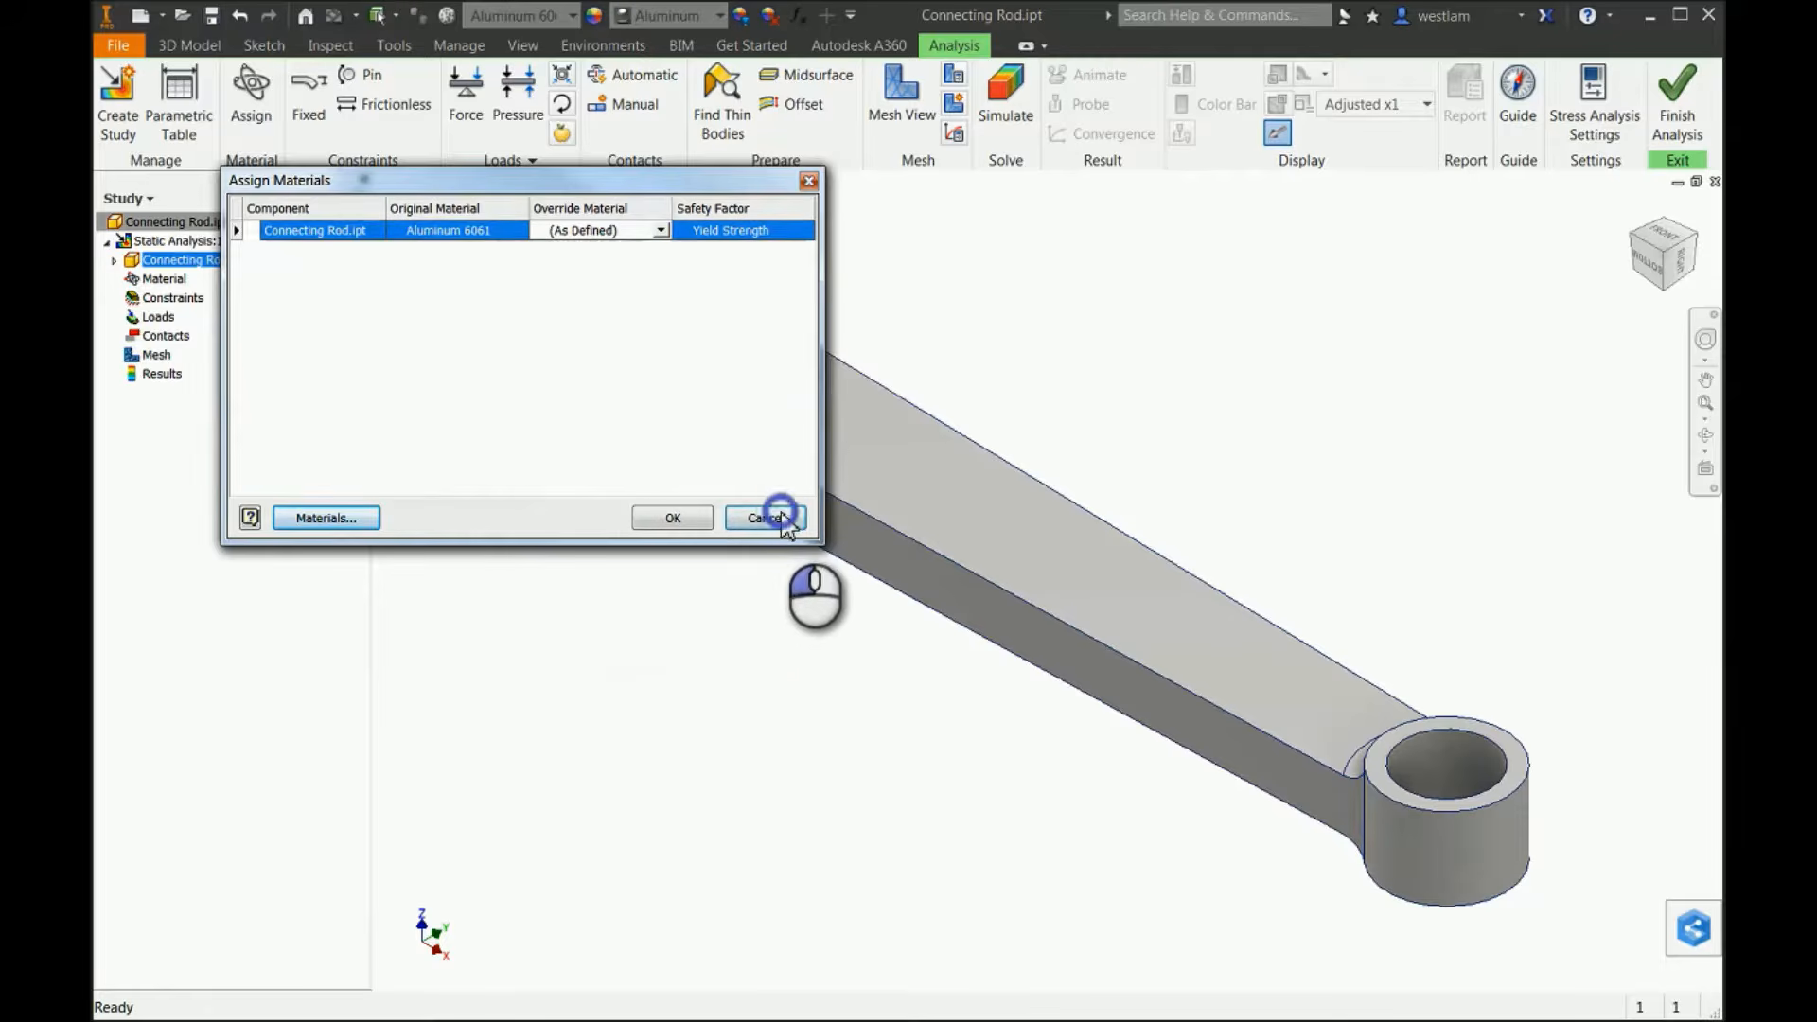
left_click(766, 518)
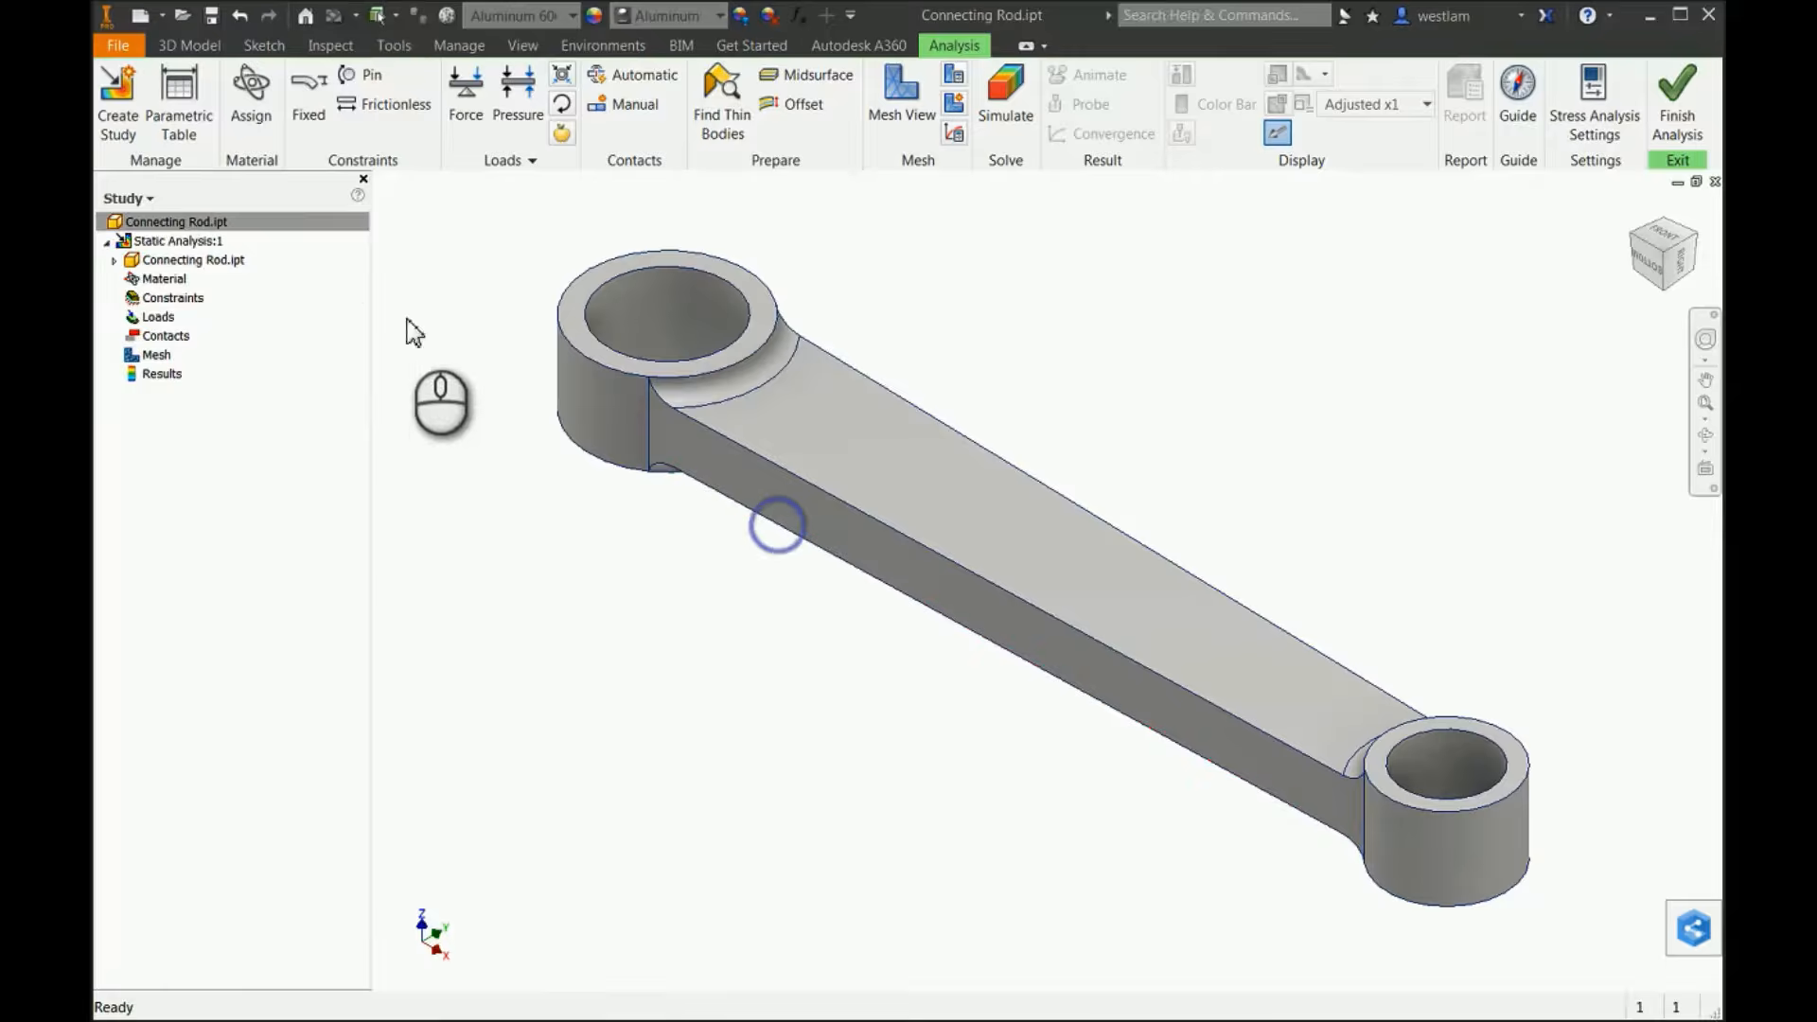
Apply a fixed constraint to the inner cylindrical face of the rod's large bore.
left_click(312, 121)
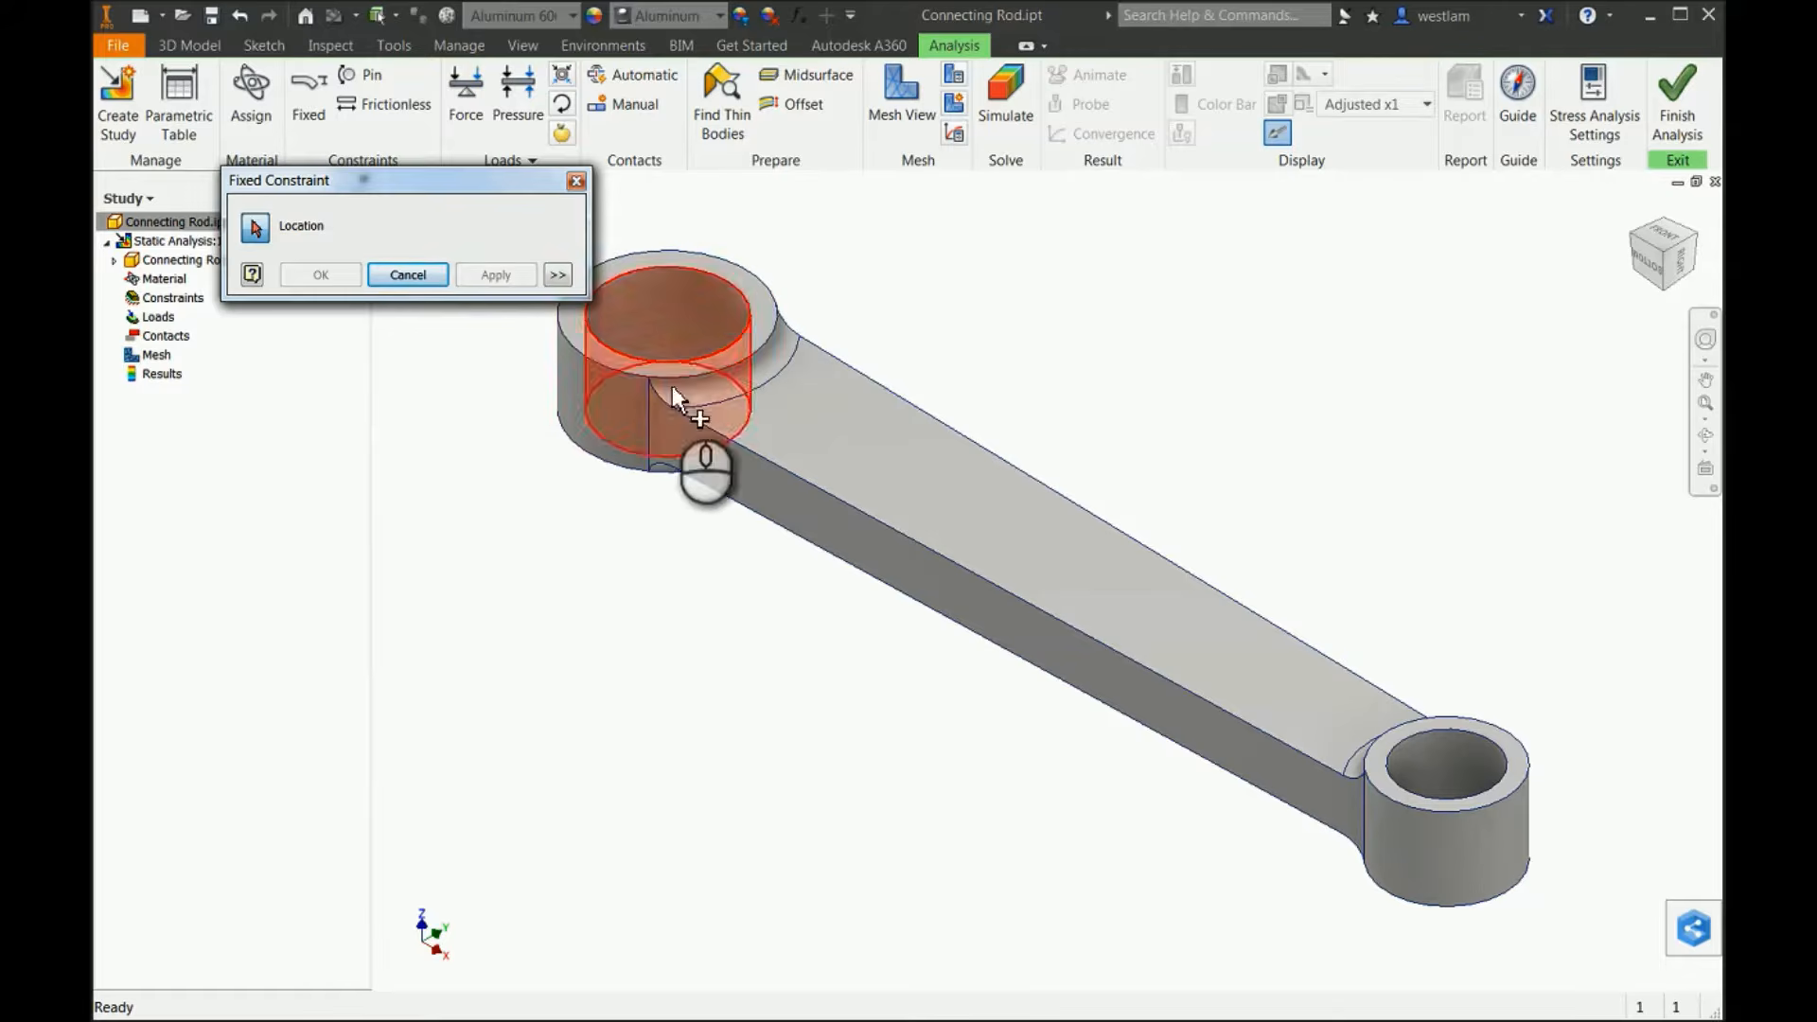
left_click(665, 312)
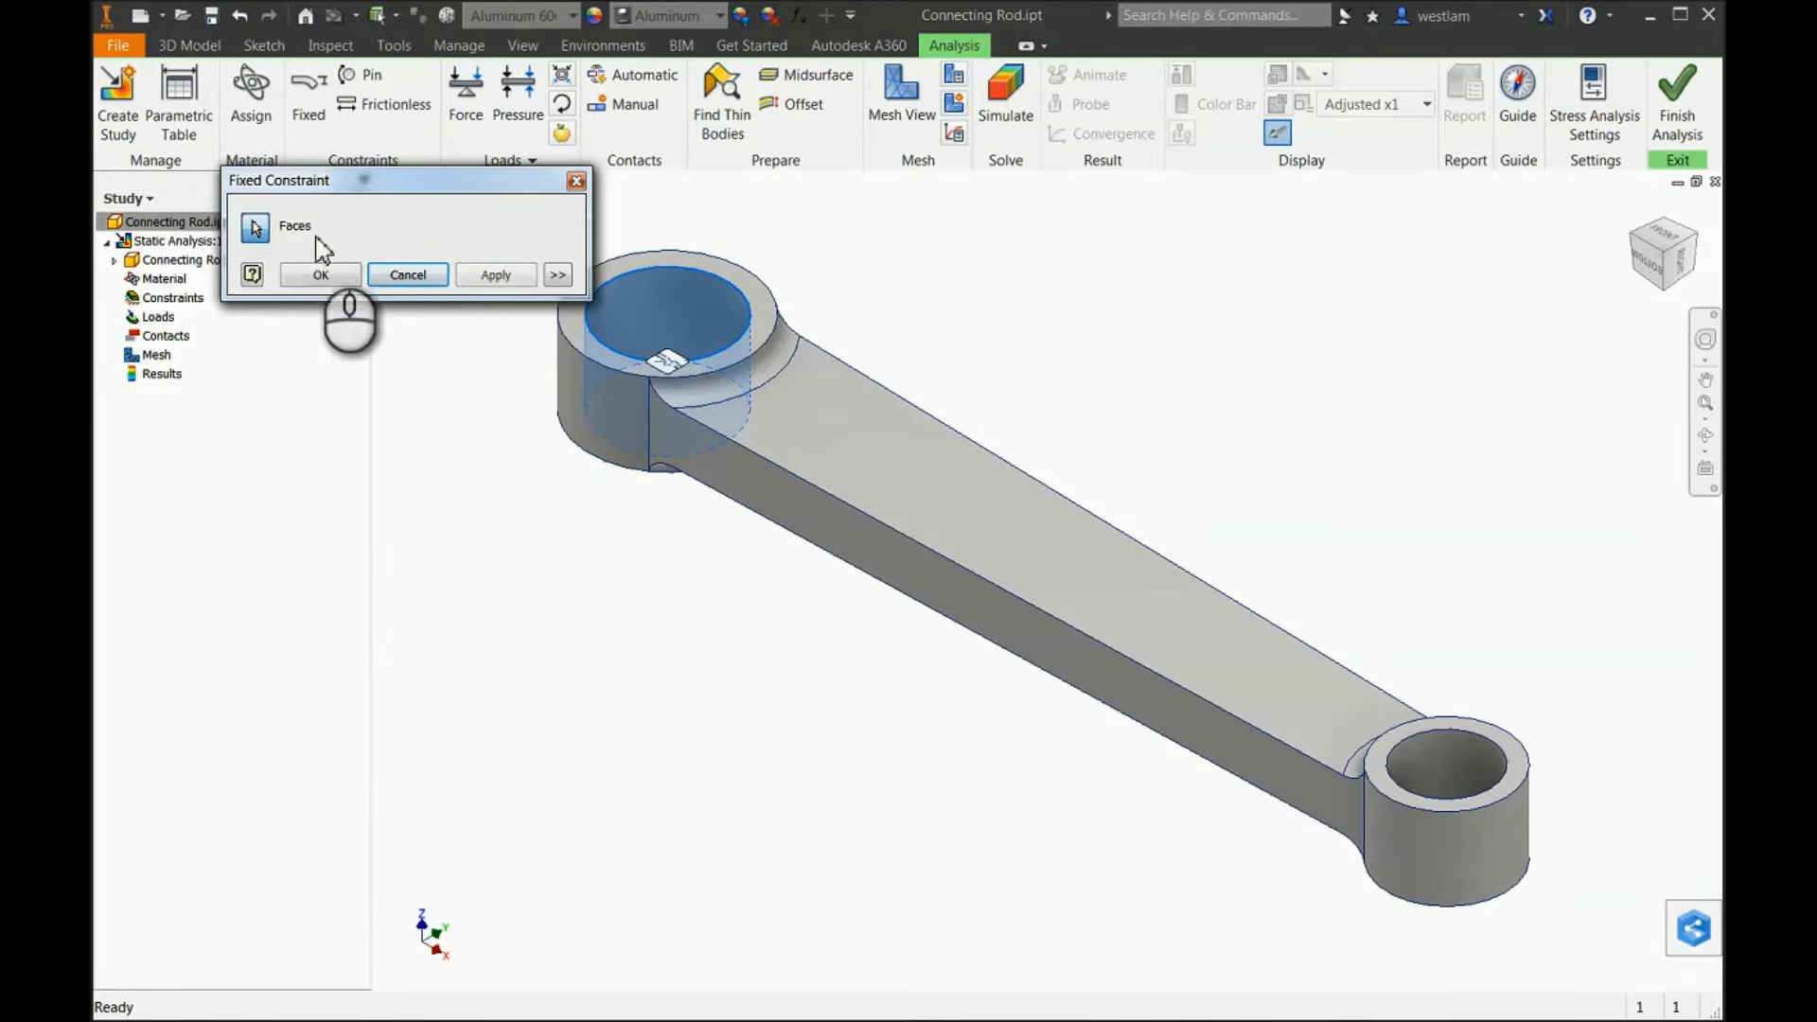
left_click(346, 275)
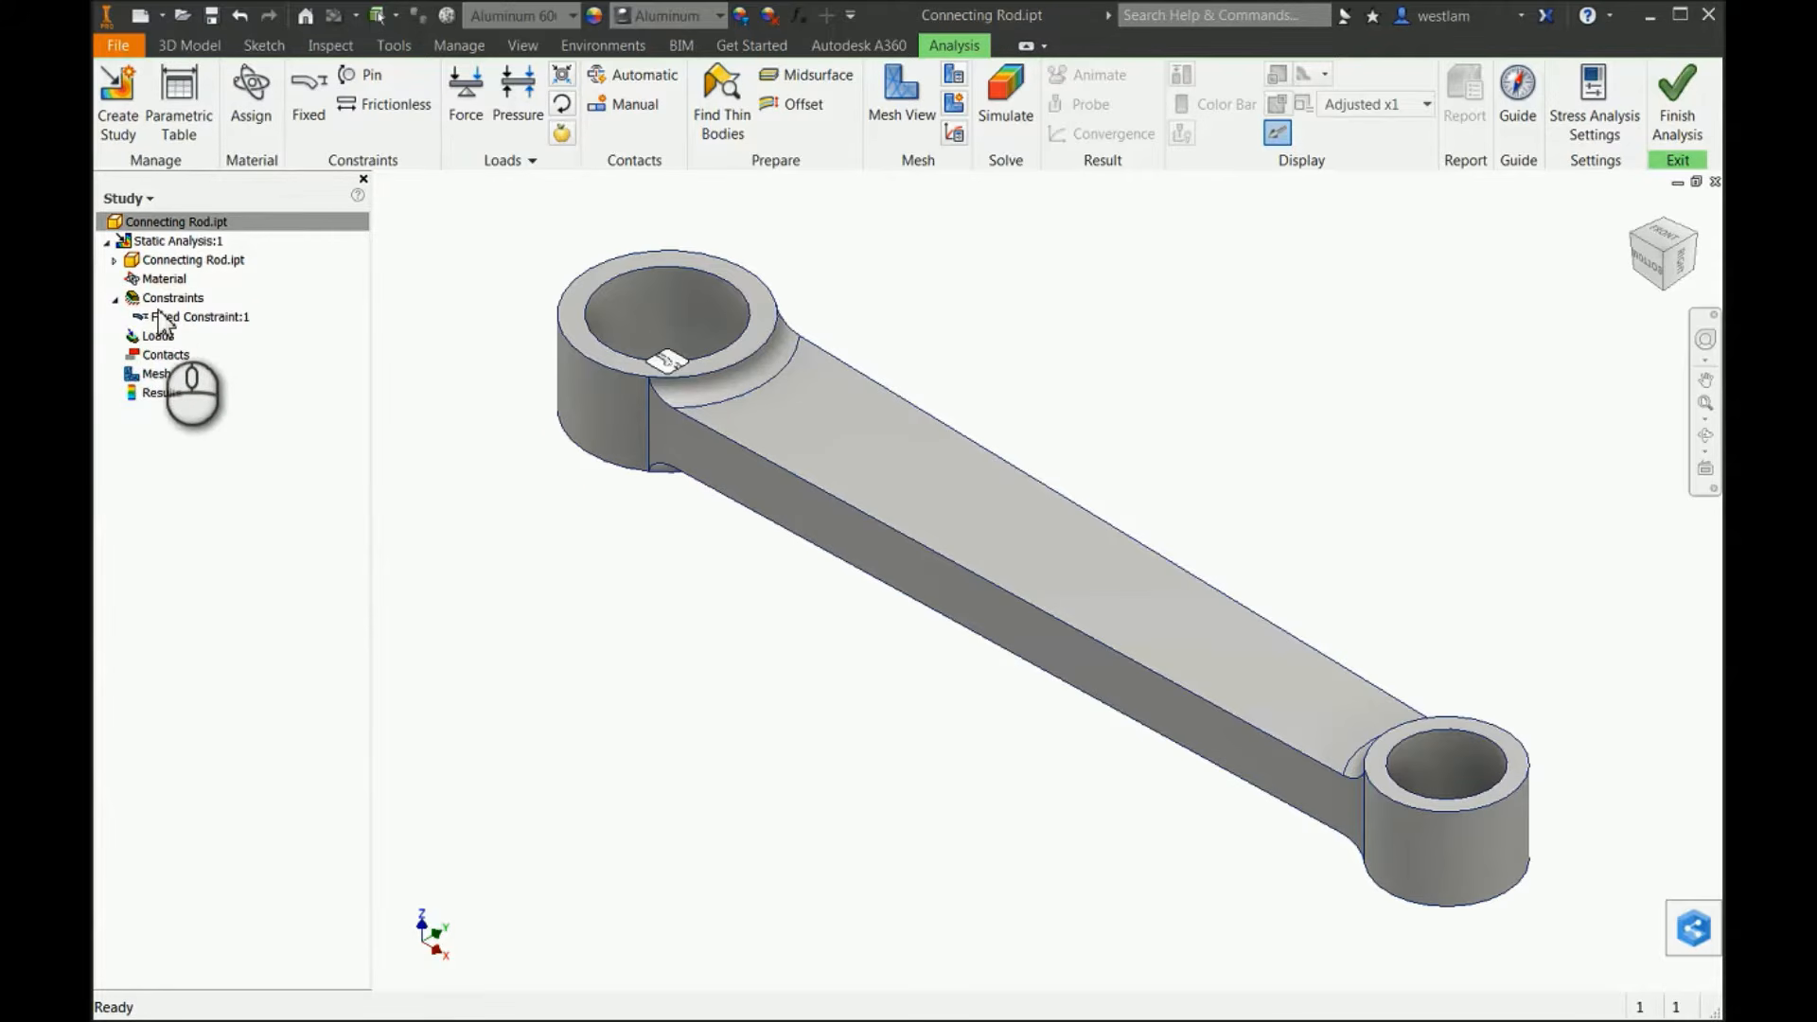
left_click(116, 299)
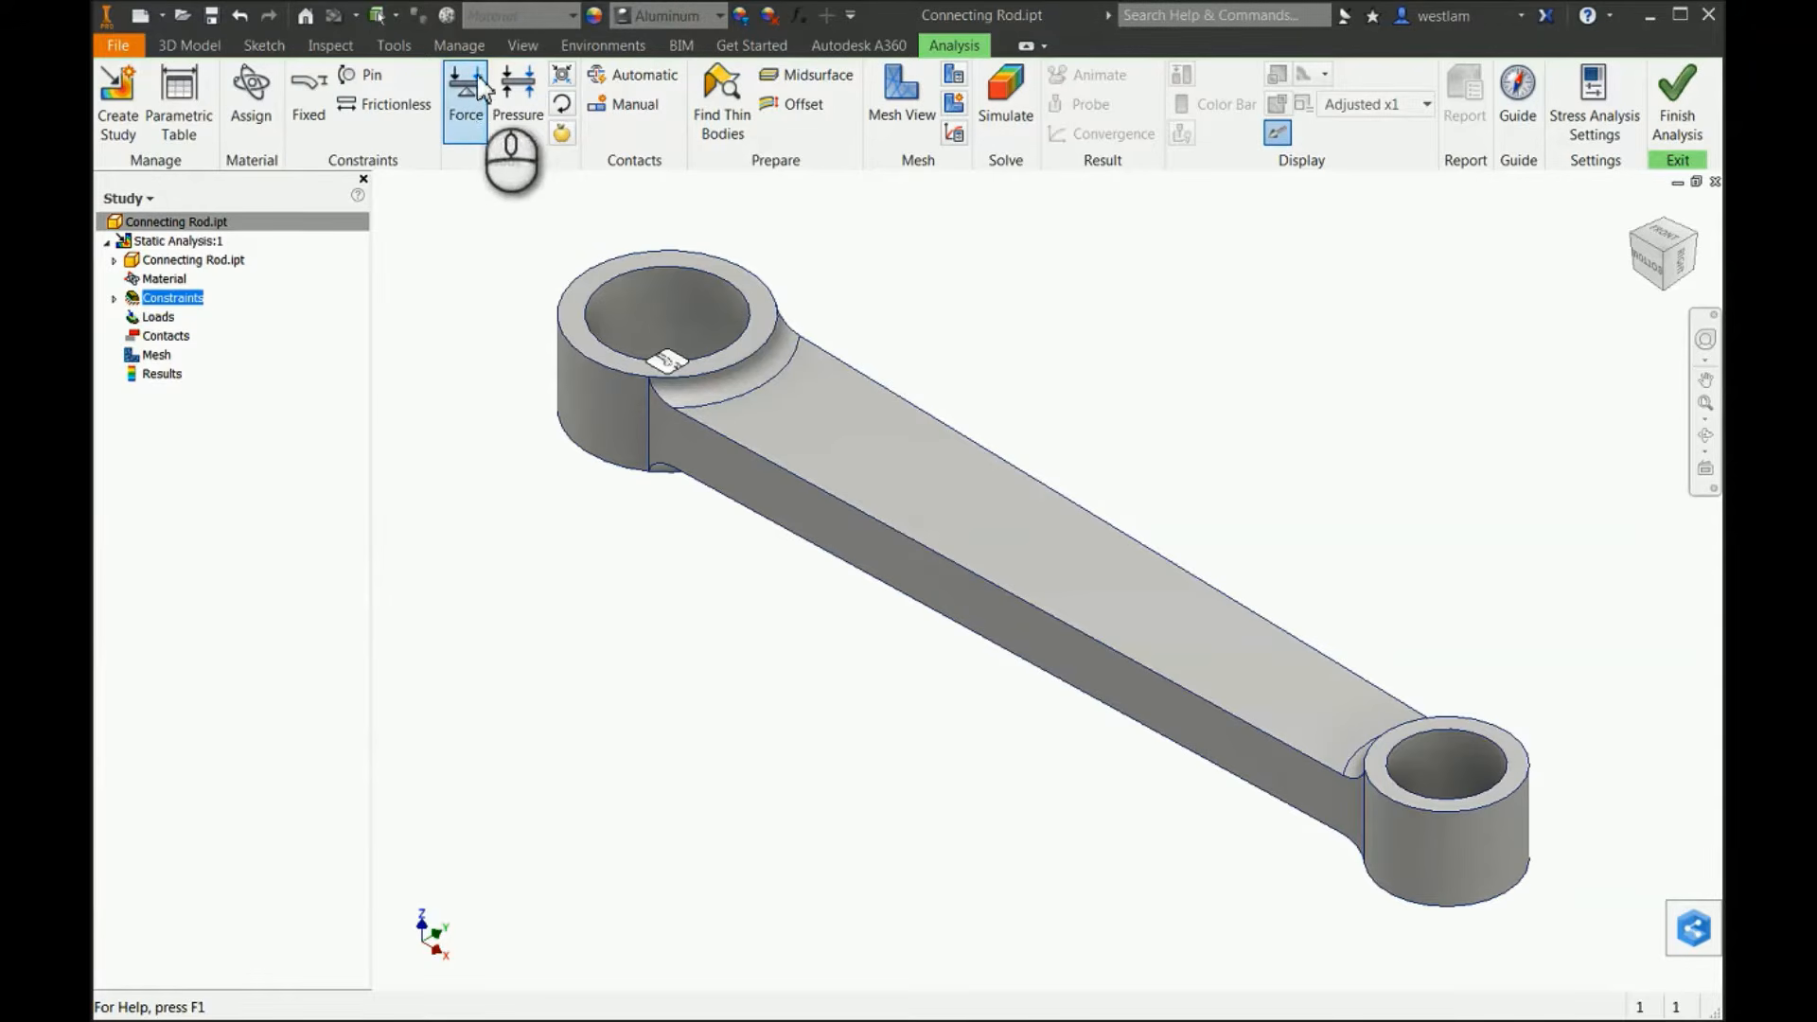
Define a 60 N force on the upper ring face of the rod's small end, directed along the arm's long edge.
left_click(467, 107)
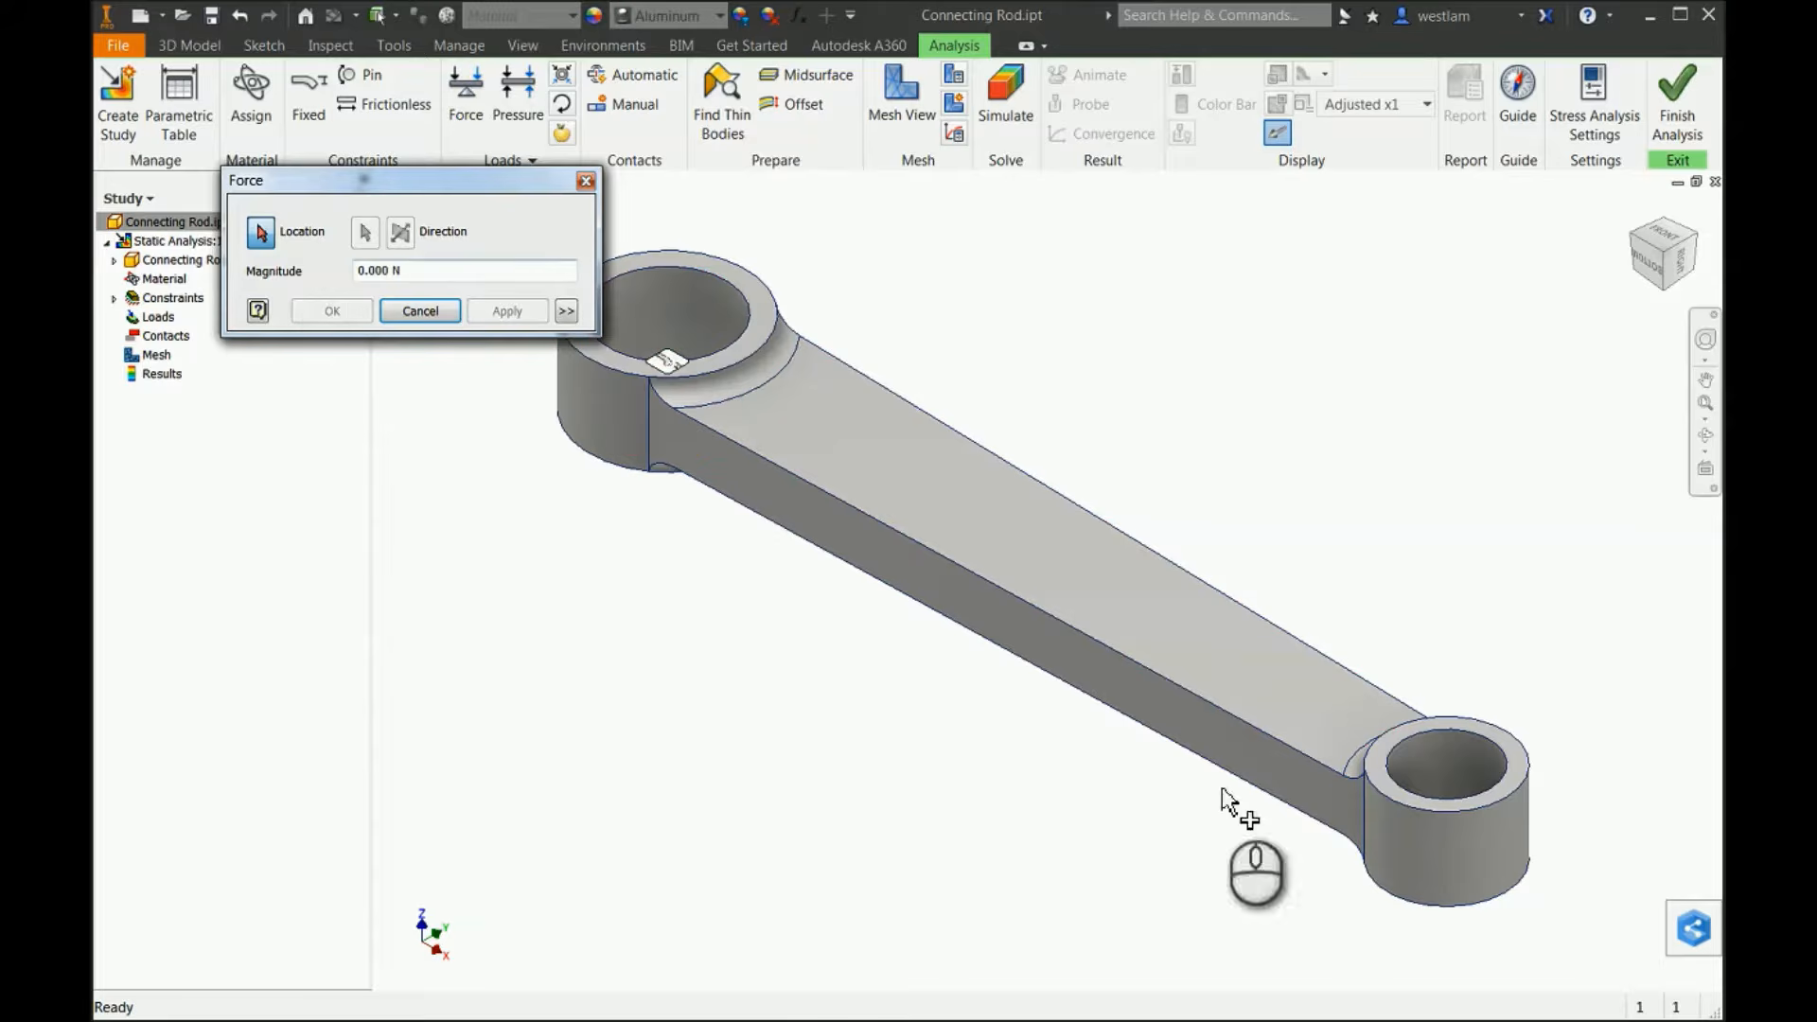
left_click(1511, 747)
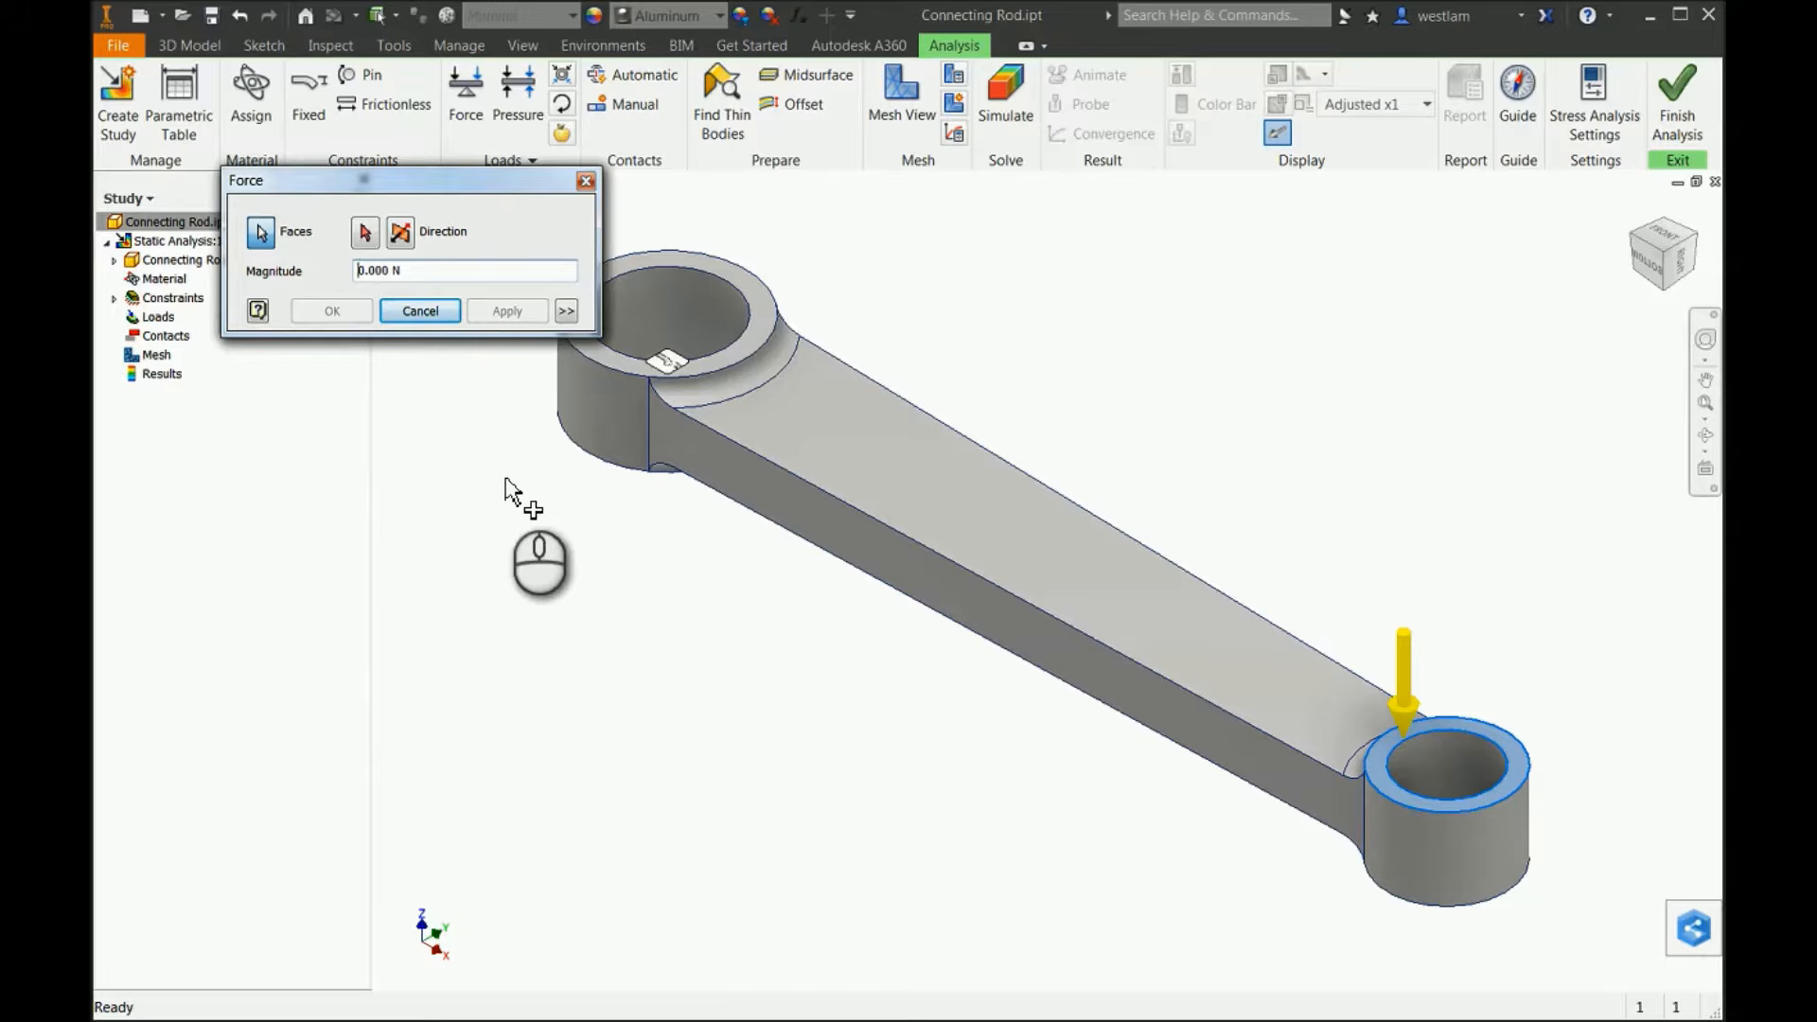
type("6")
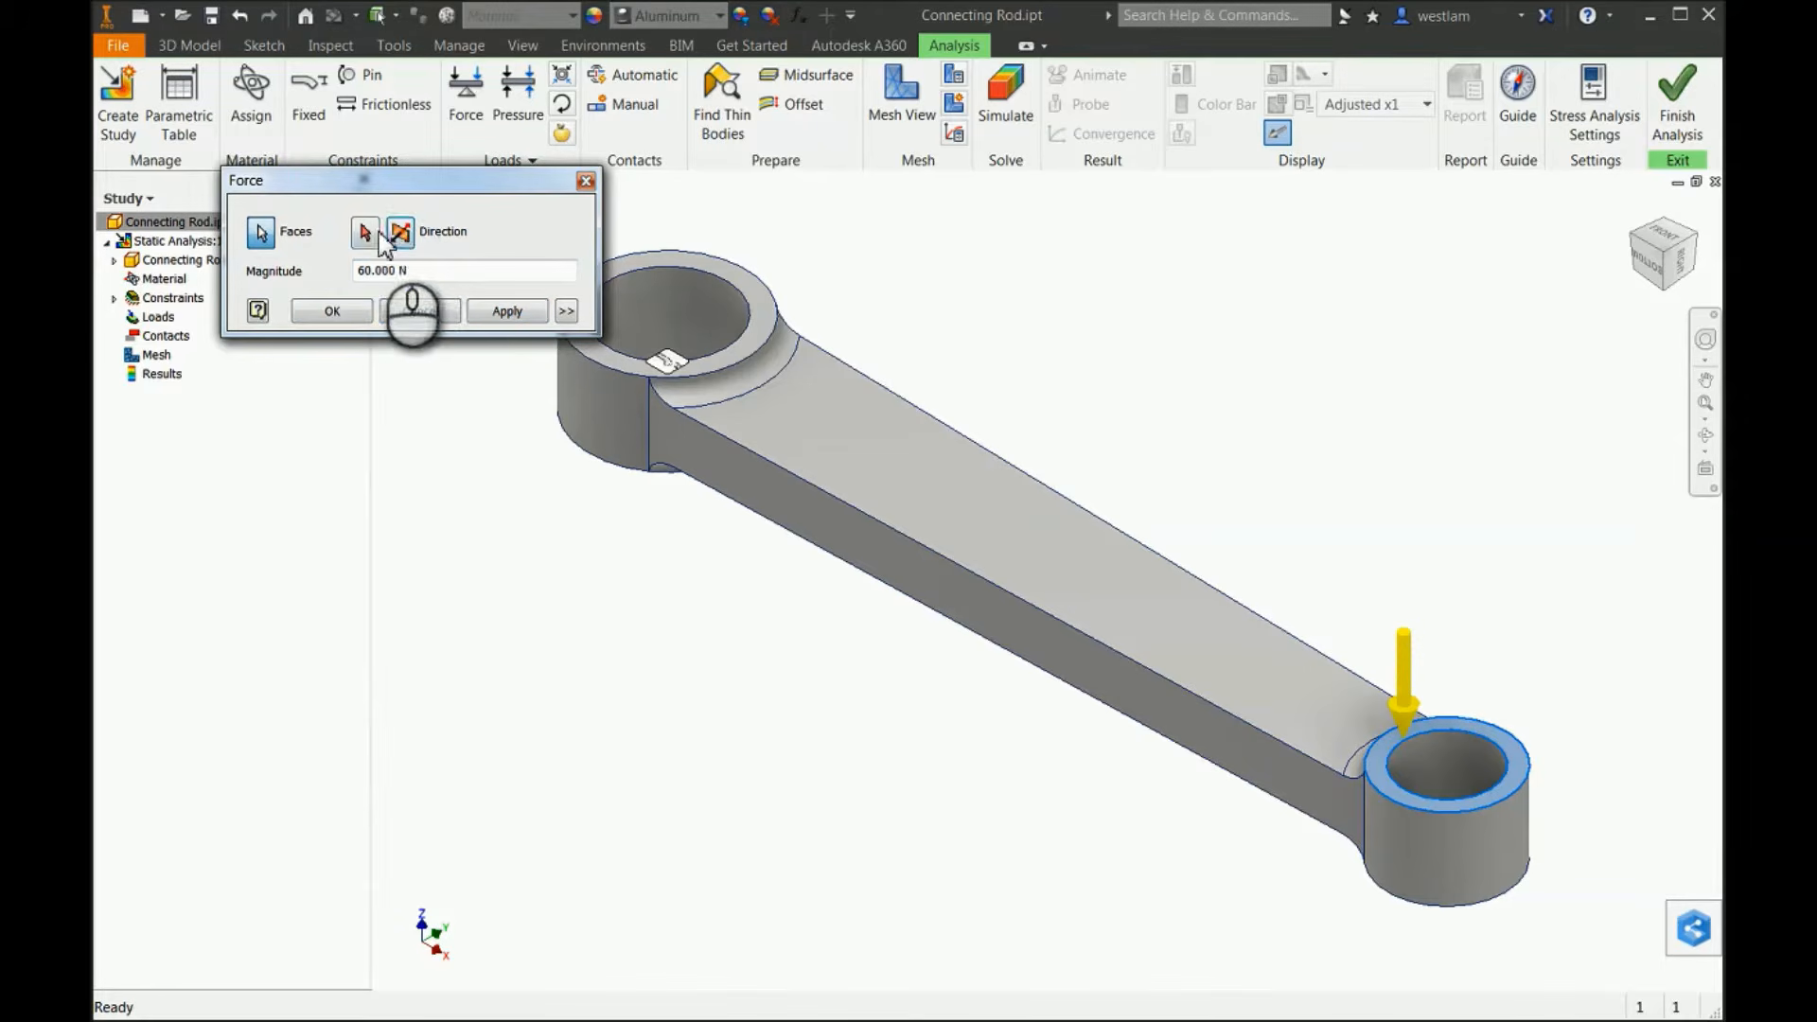
left_click(908, 538)
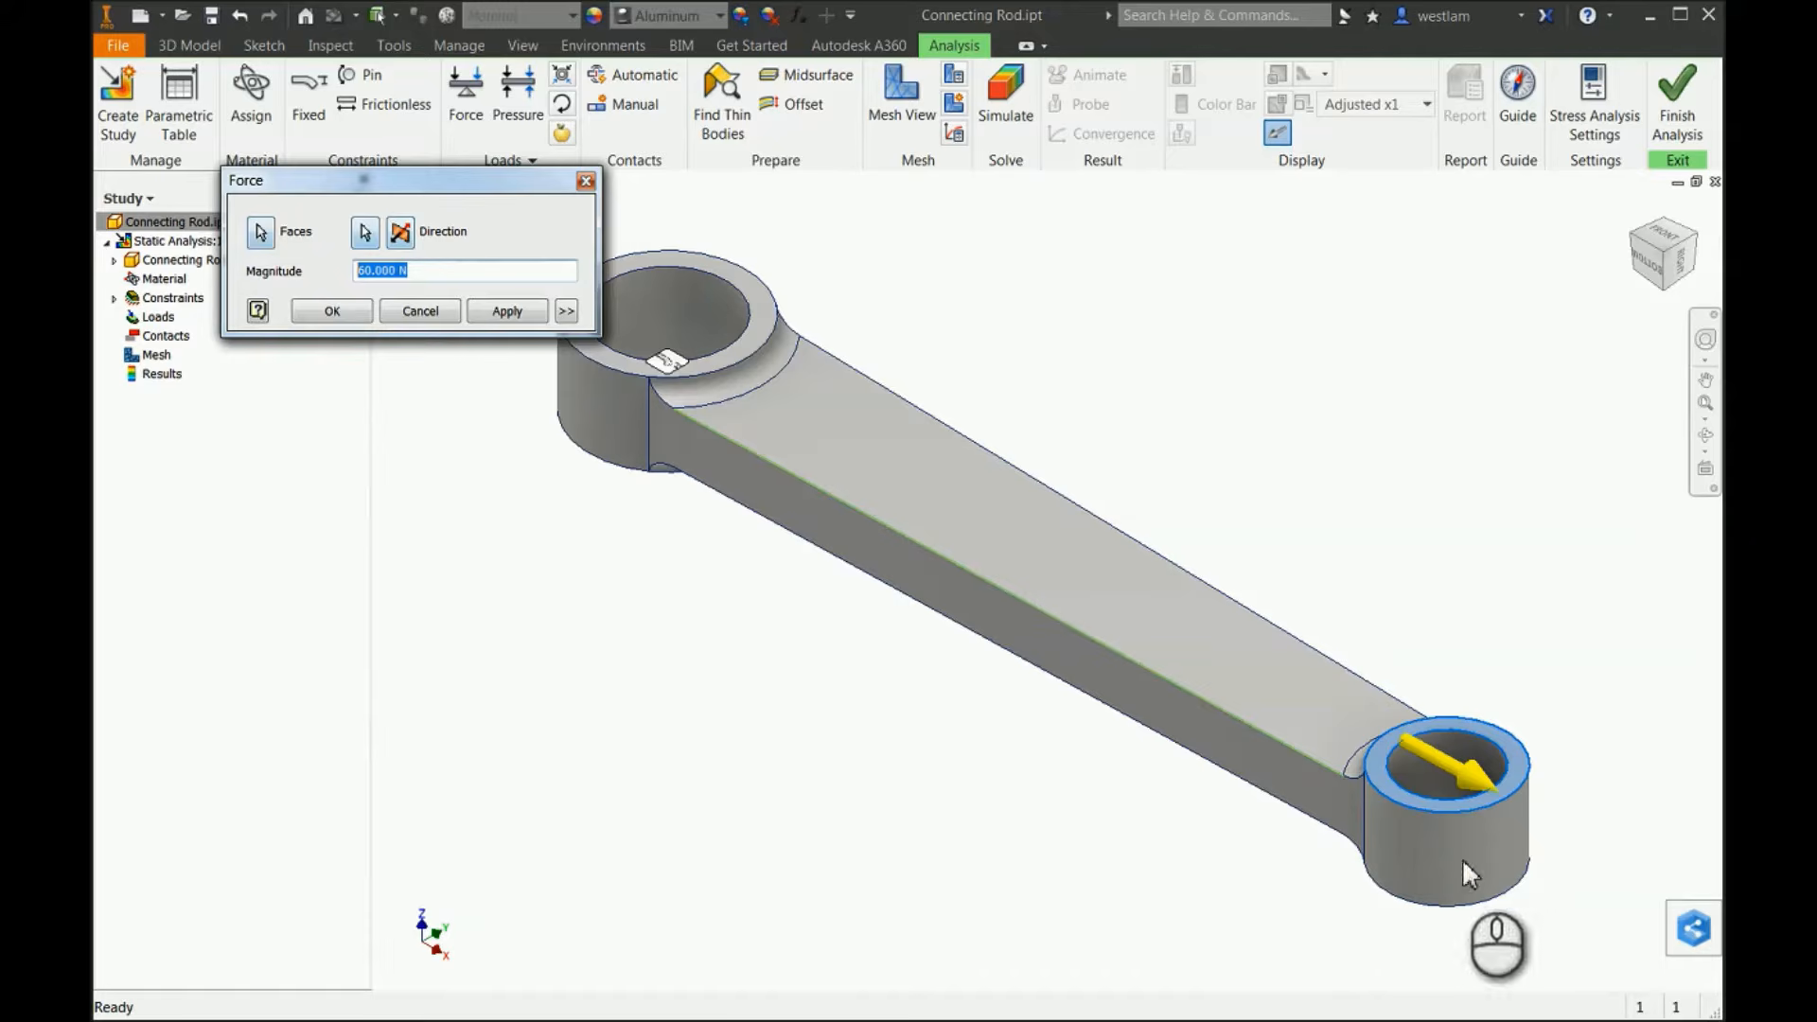
Redirect the force downward along the small bore's axis and set its magnitude to 600 N.
left_click(371, 238)
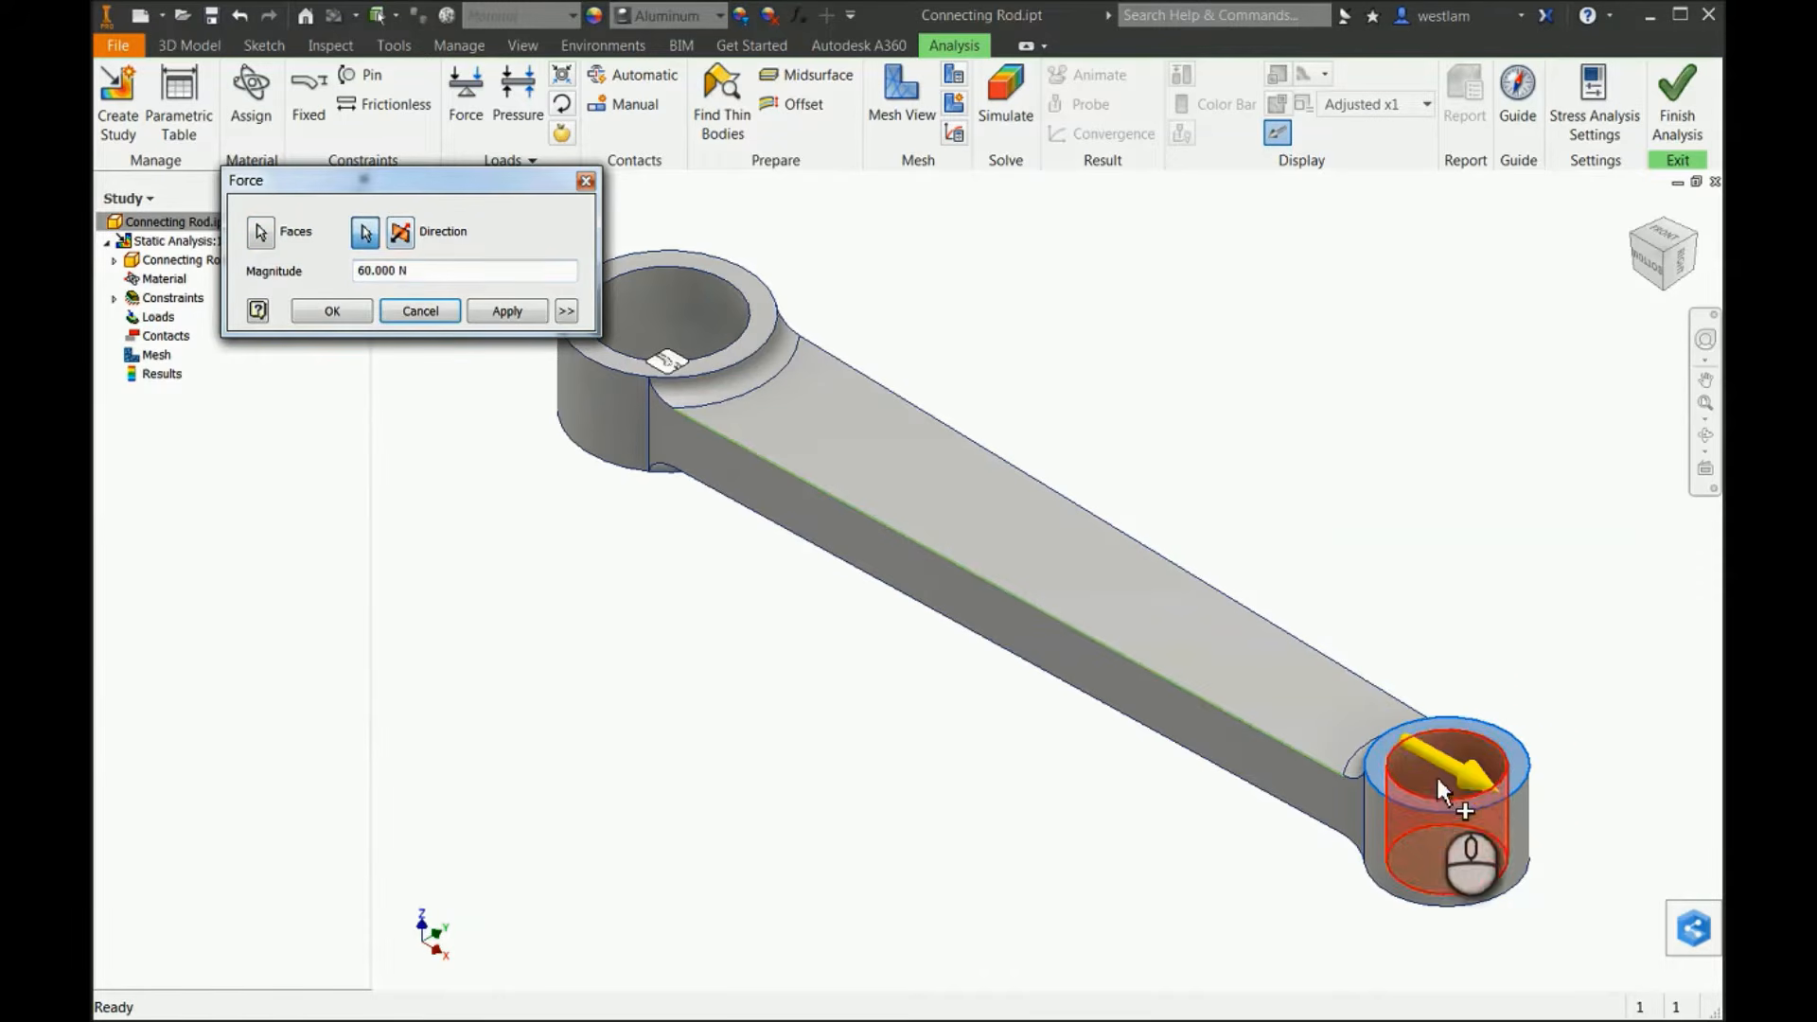
left_click(1436, 755)
left_click(401, 231)
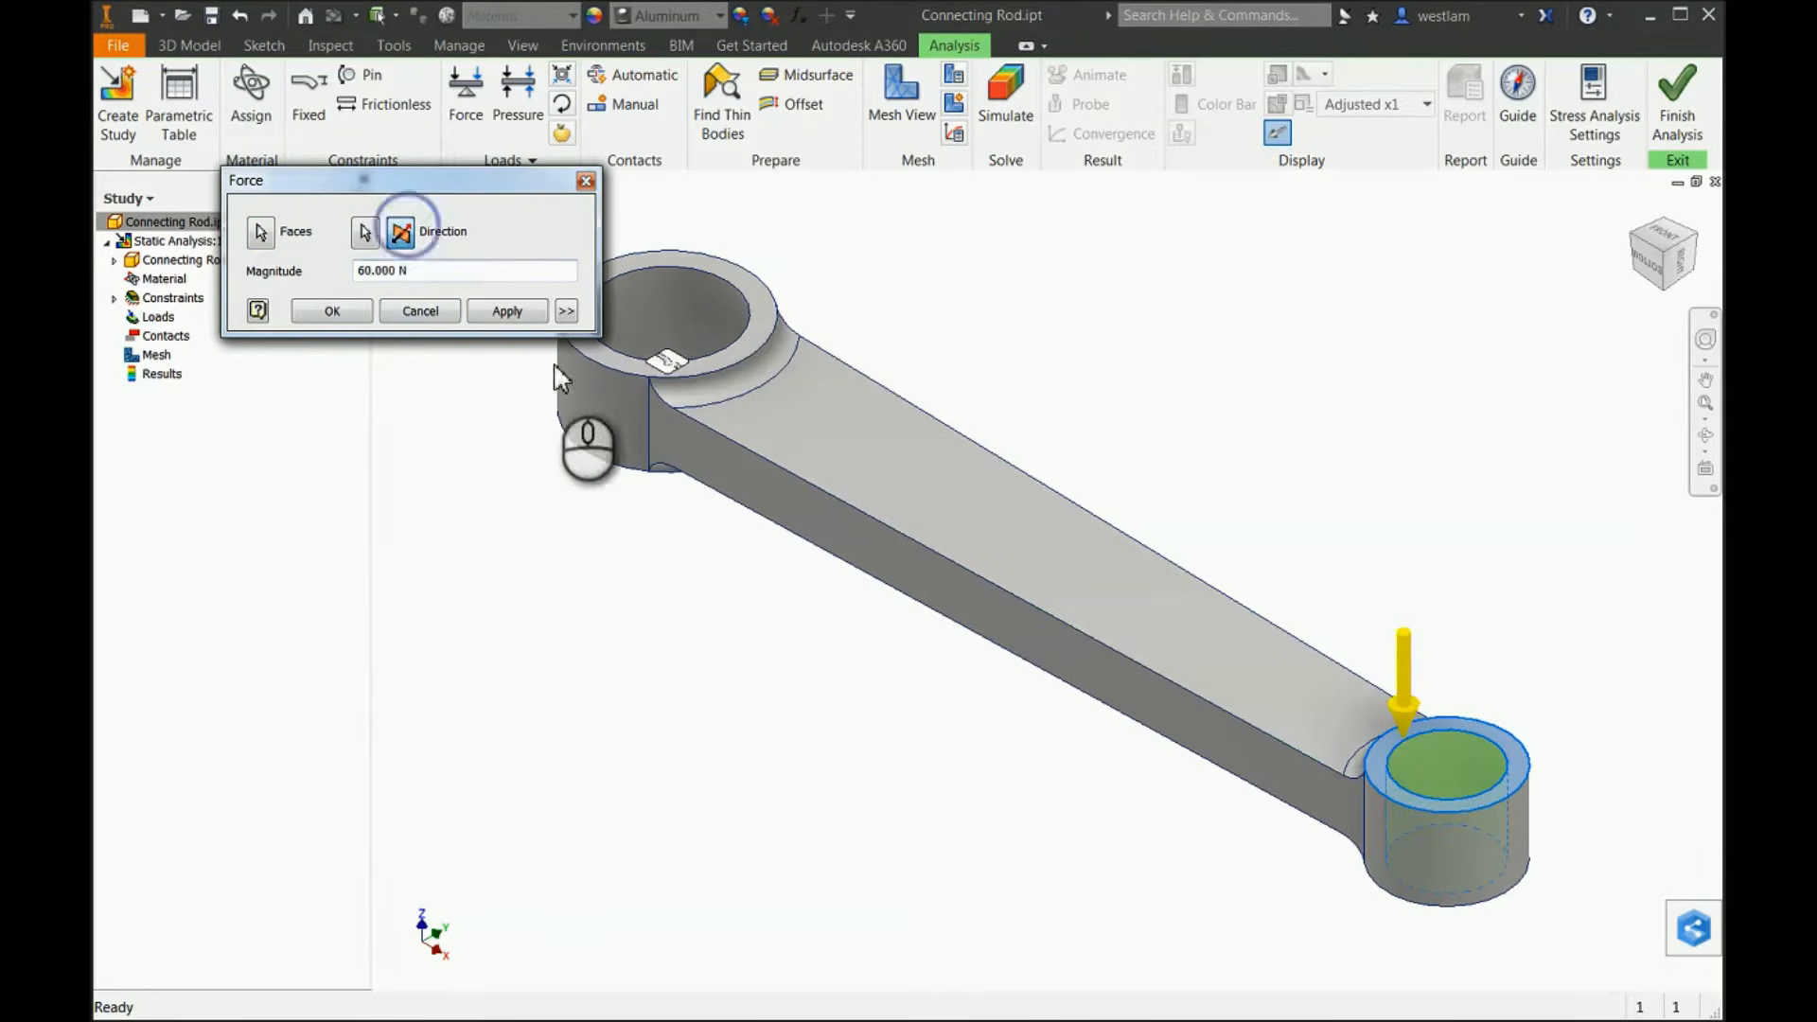
left_click(363, 271)
type("0")
left_click(332, 310)
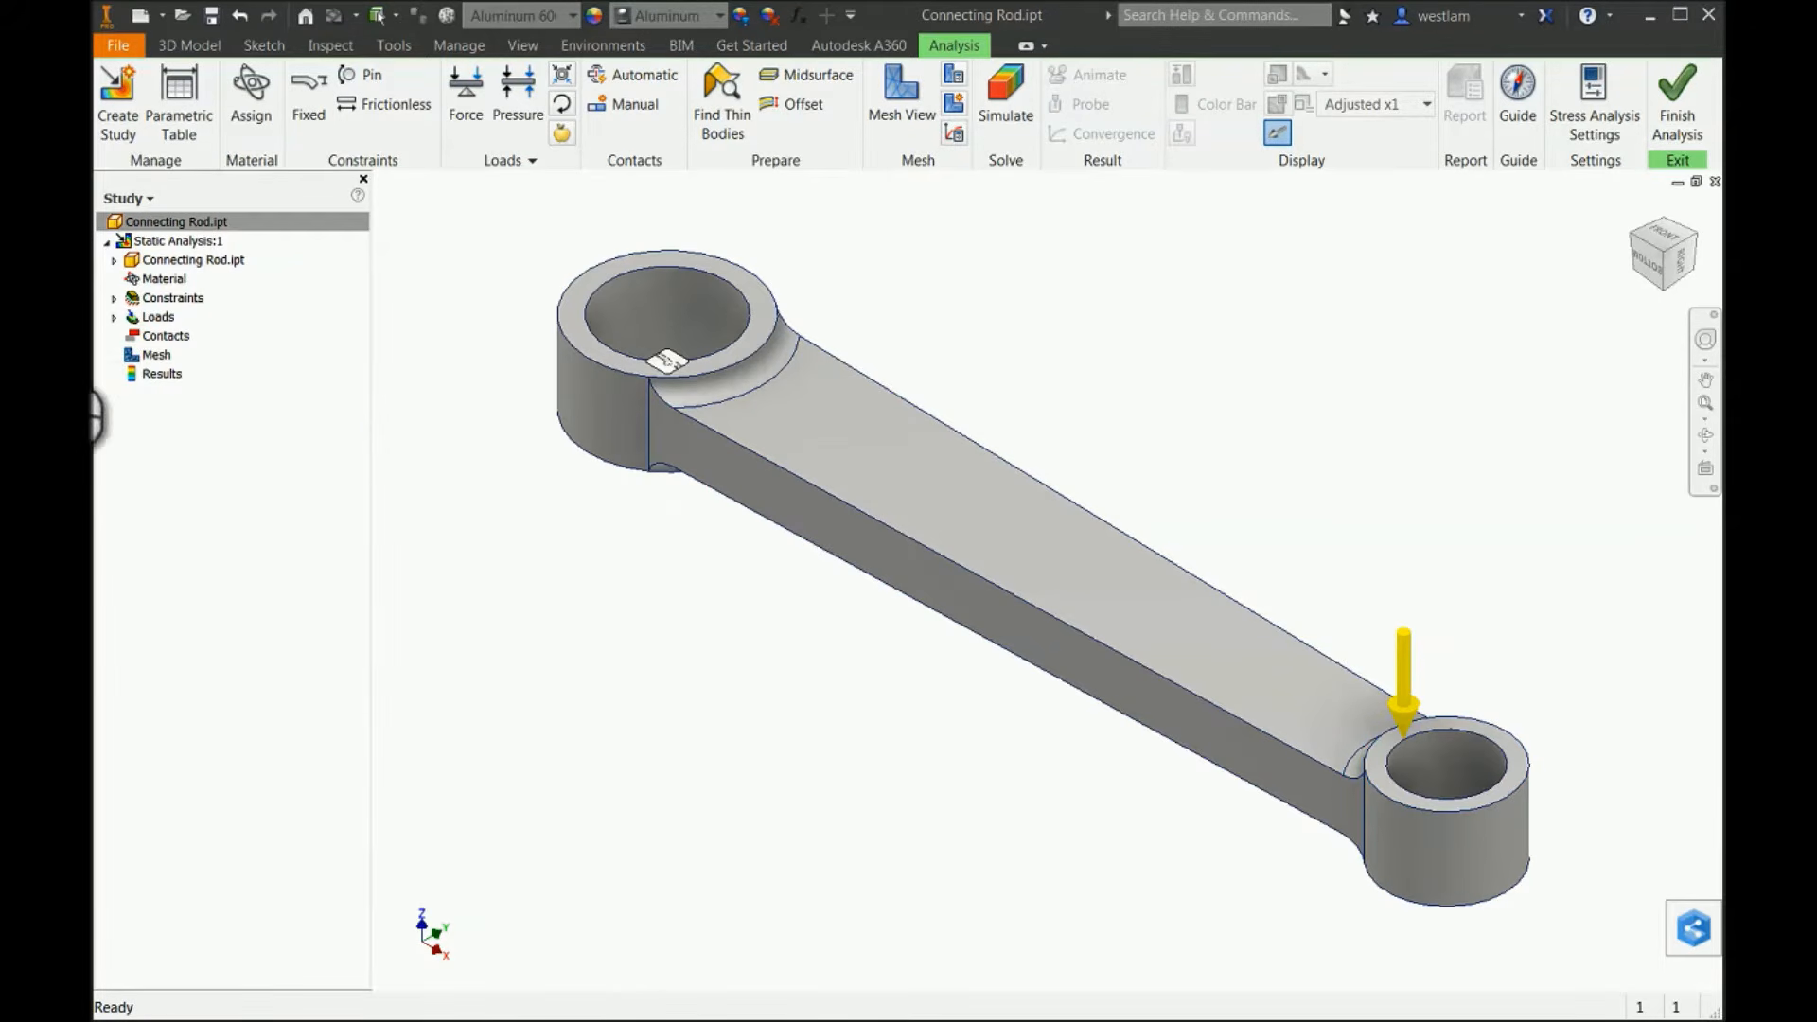
Check the direction and magnitude settings of the force load, leaving them unchanged.
left_click(115, 319)
right_click(181, 336)
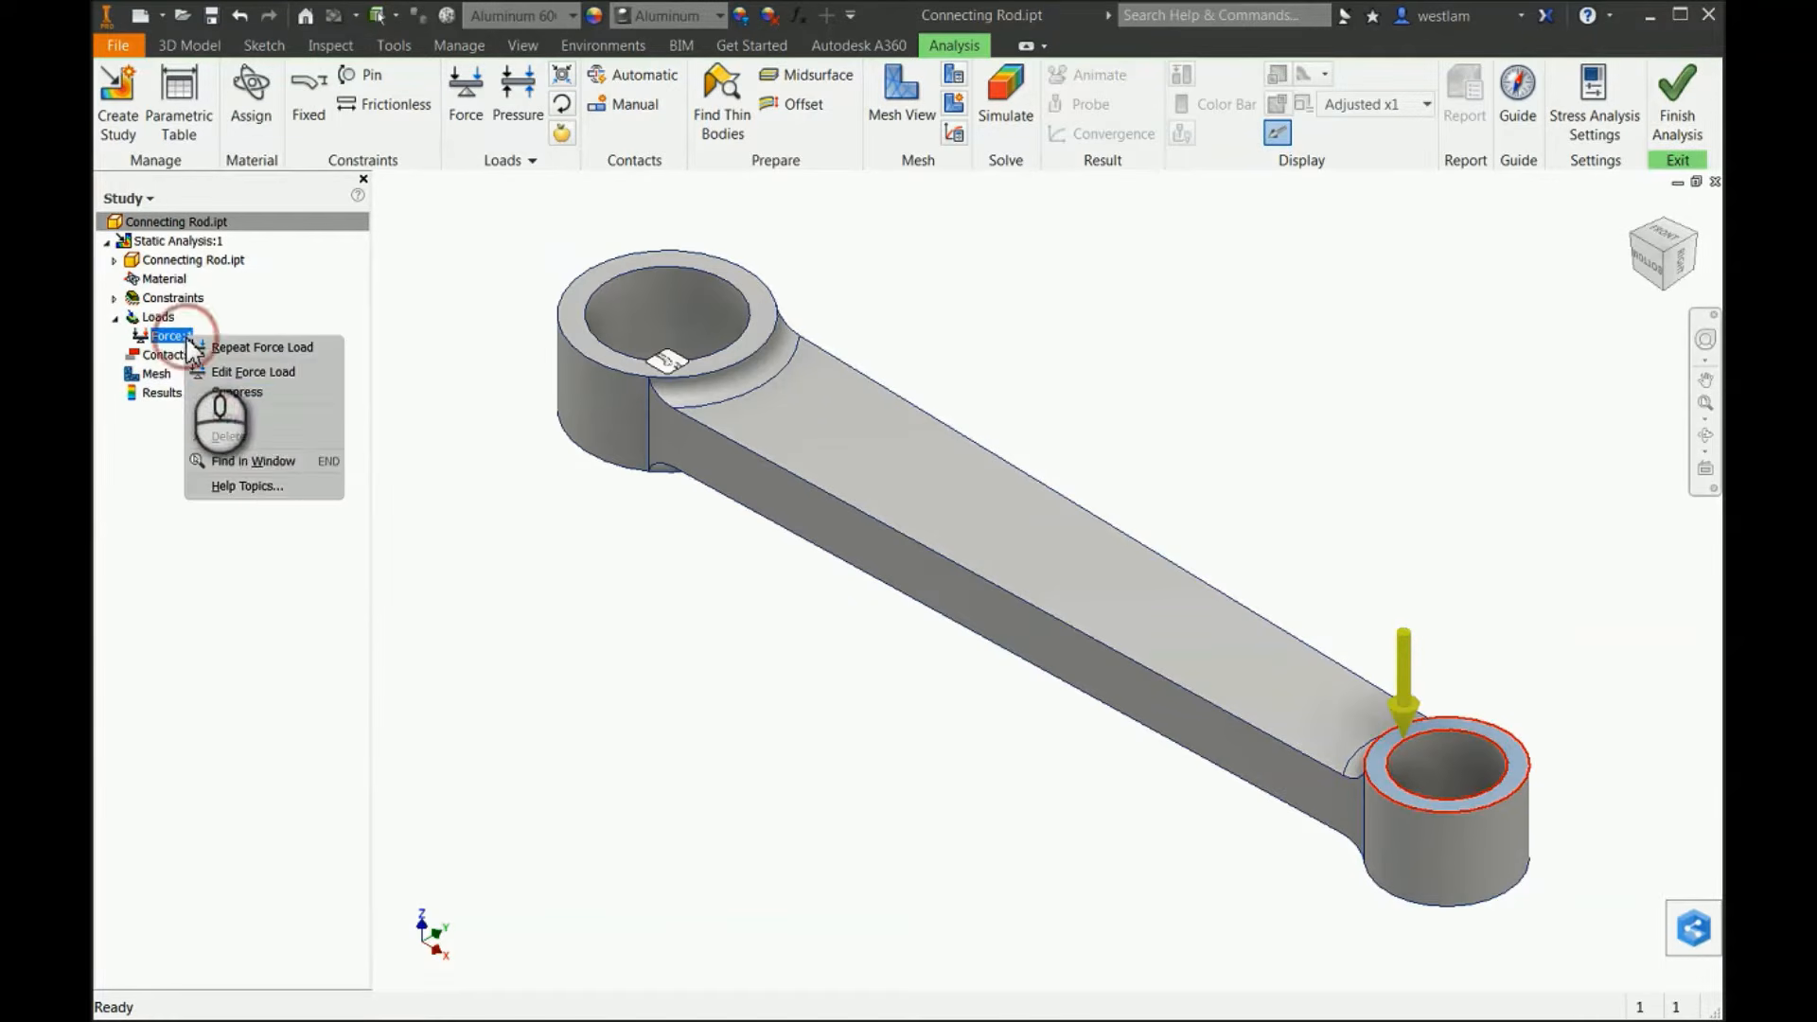
left_click(248, 372)
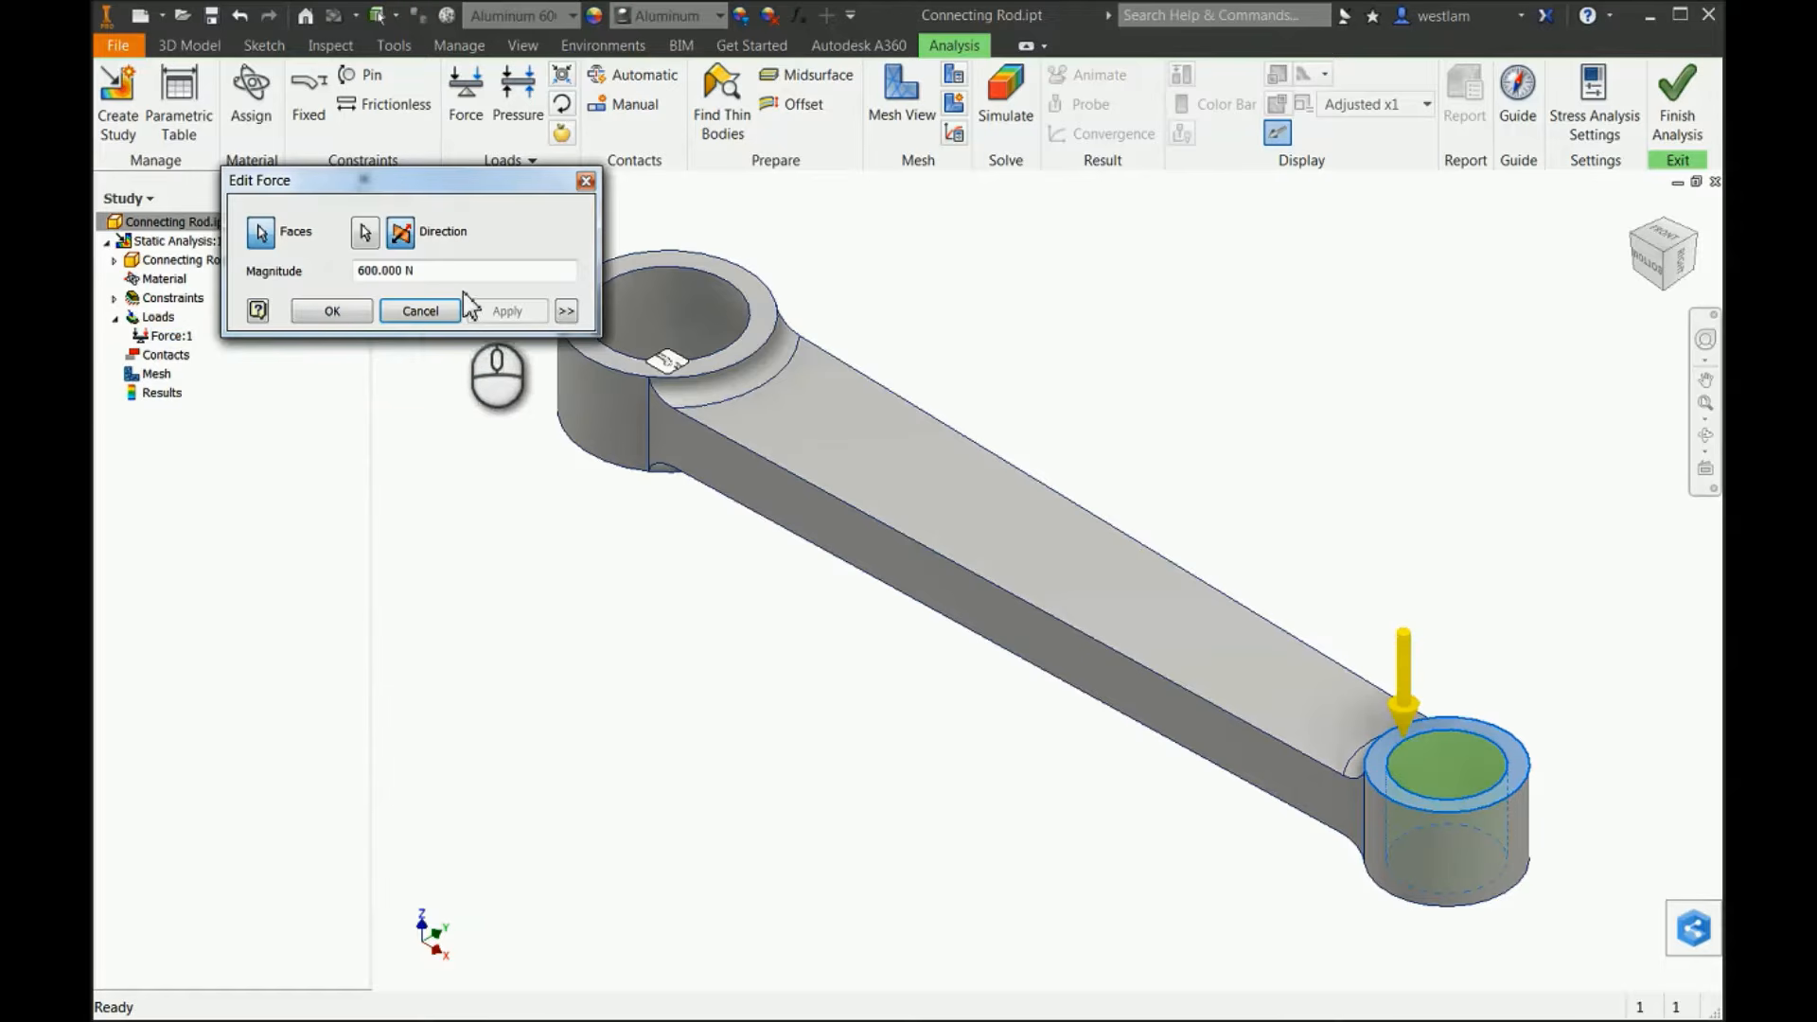
left_click(407, 309)
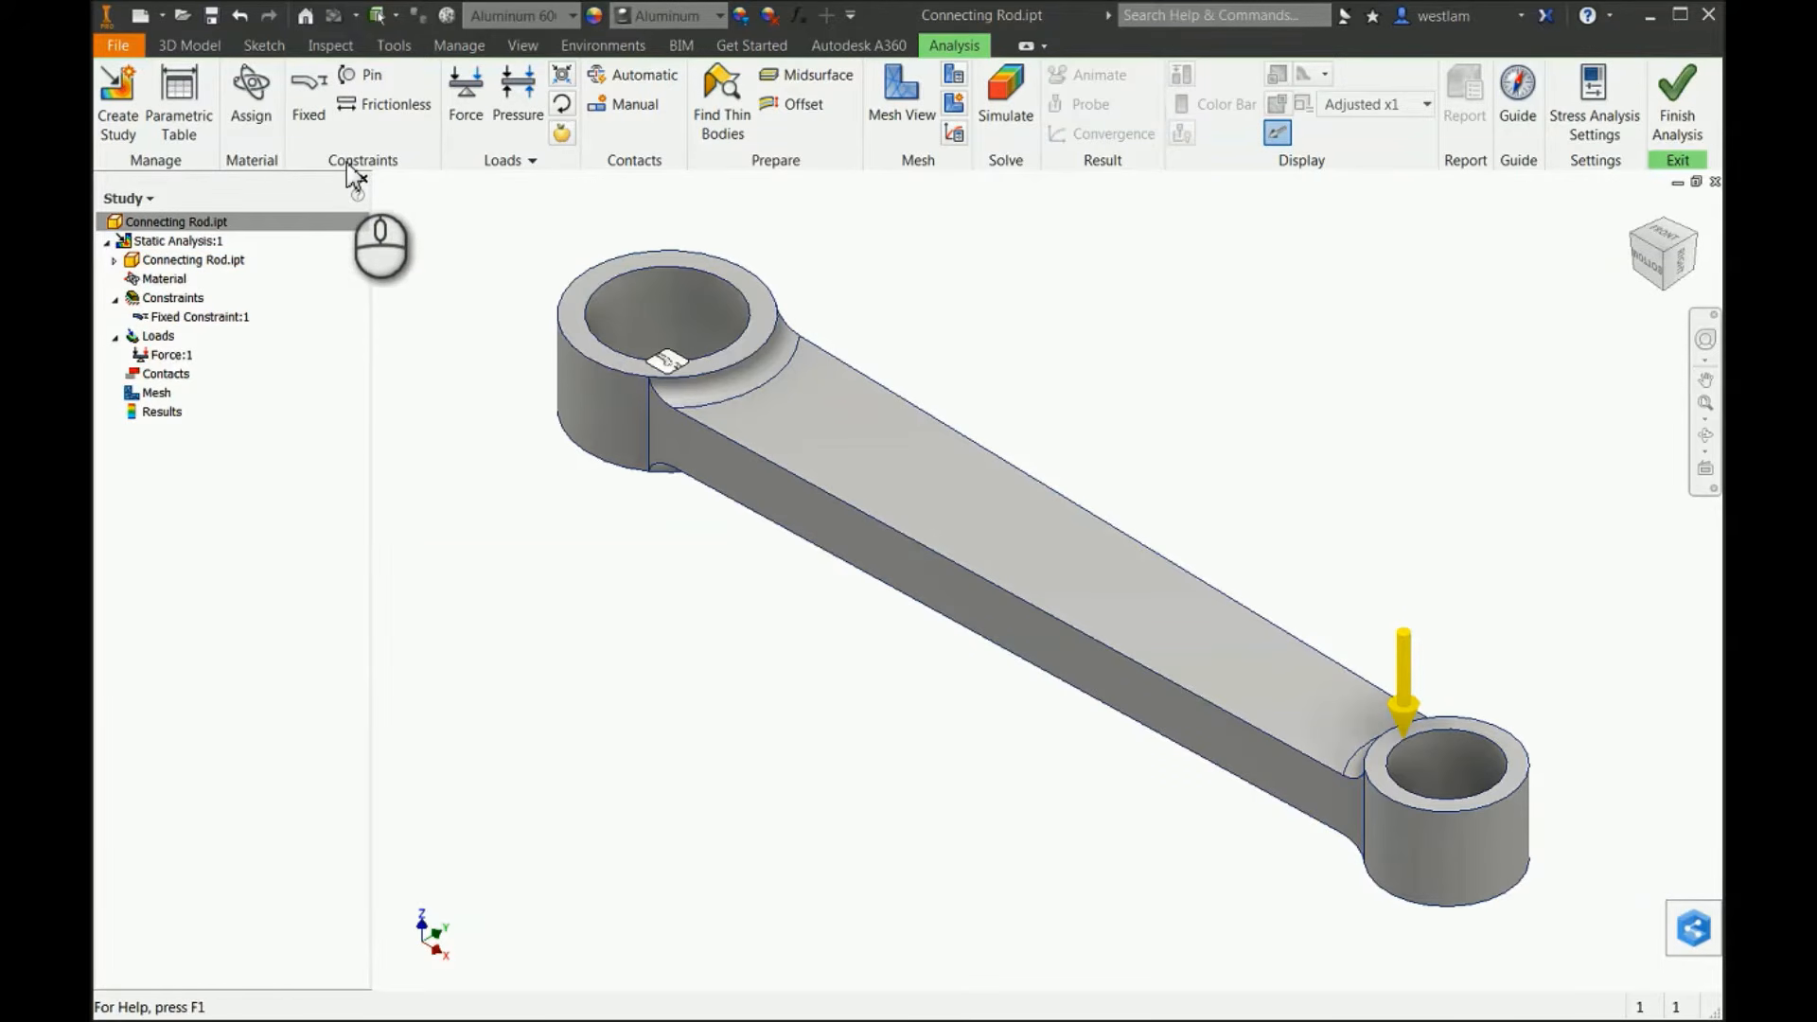
Run the static stress simulation for the current configuration.
left_click(1007, 109)
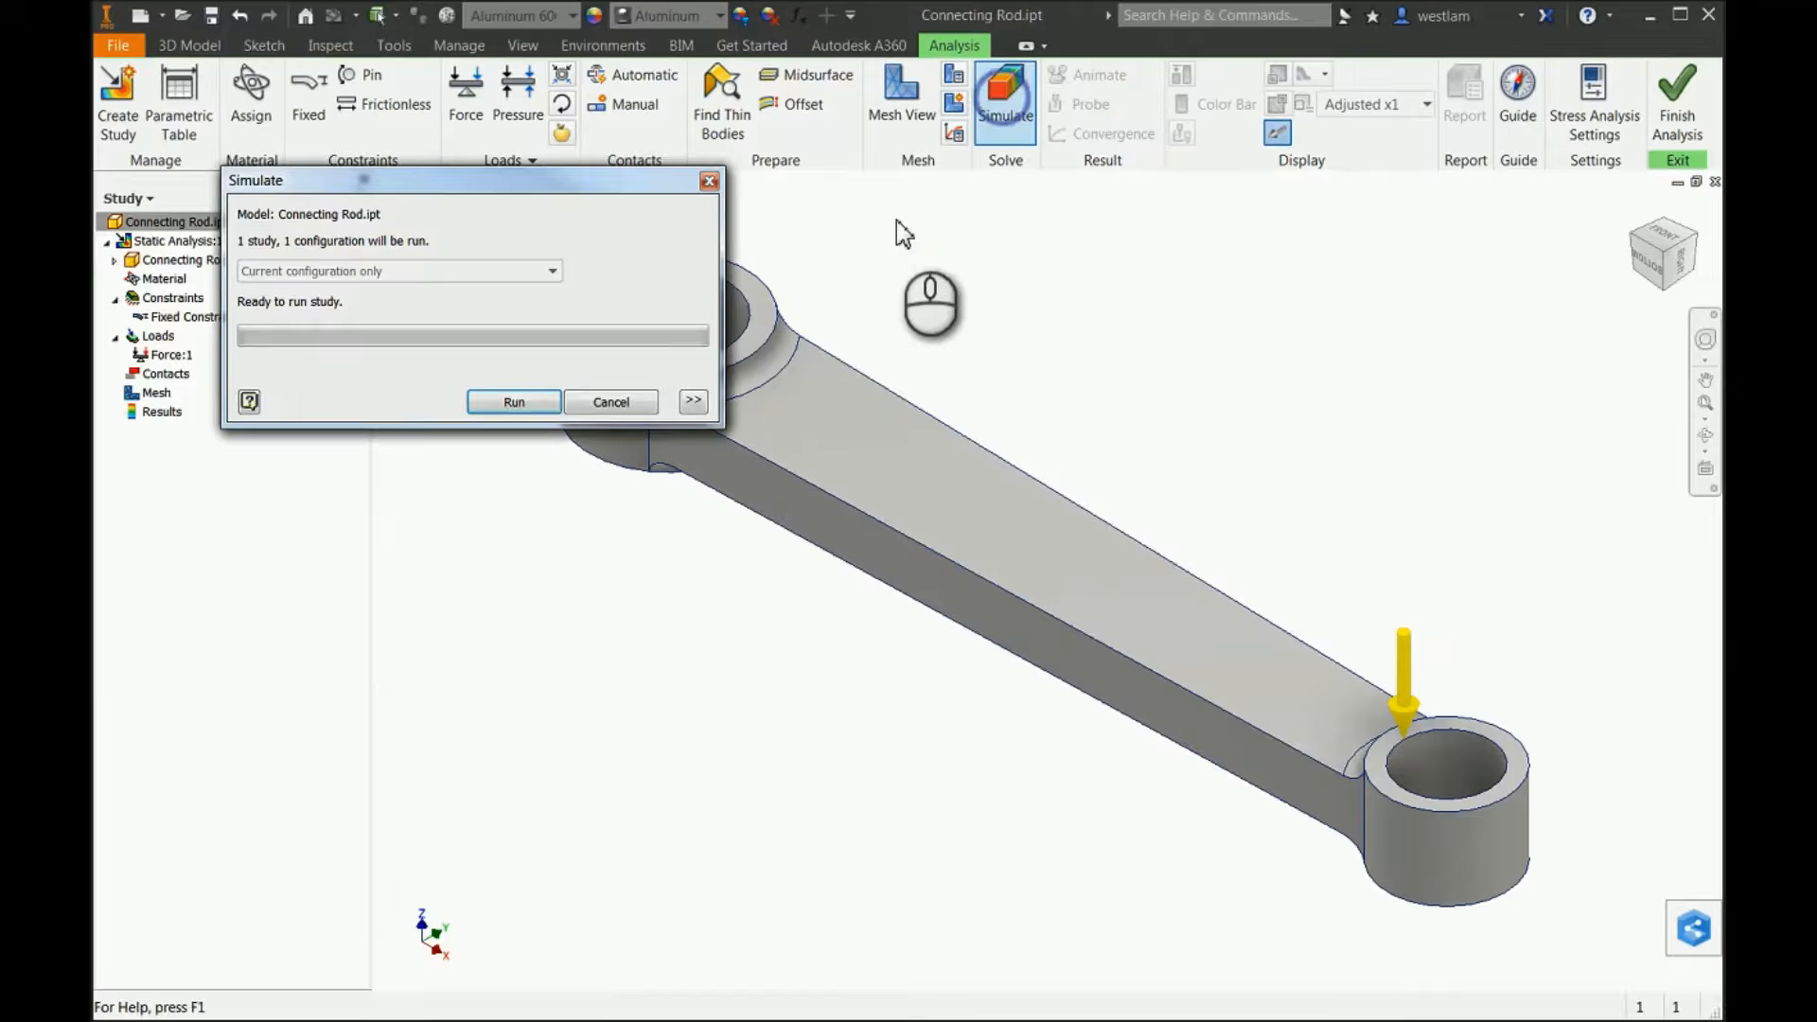
left_click(512, 402)
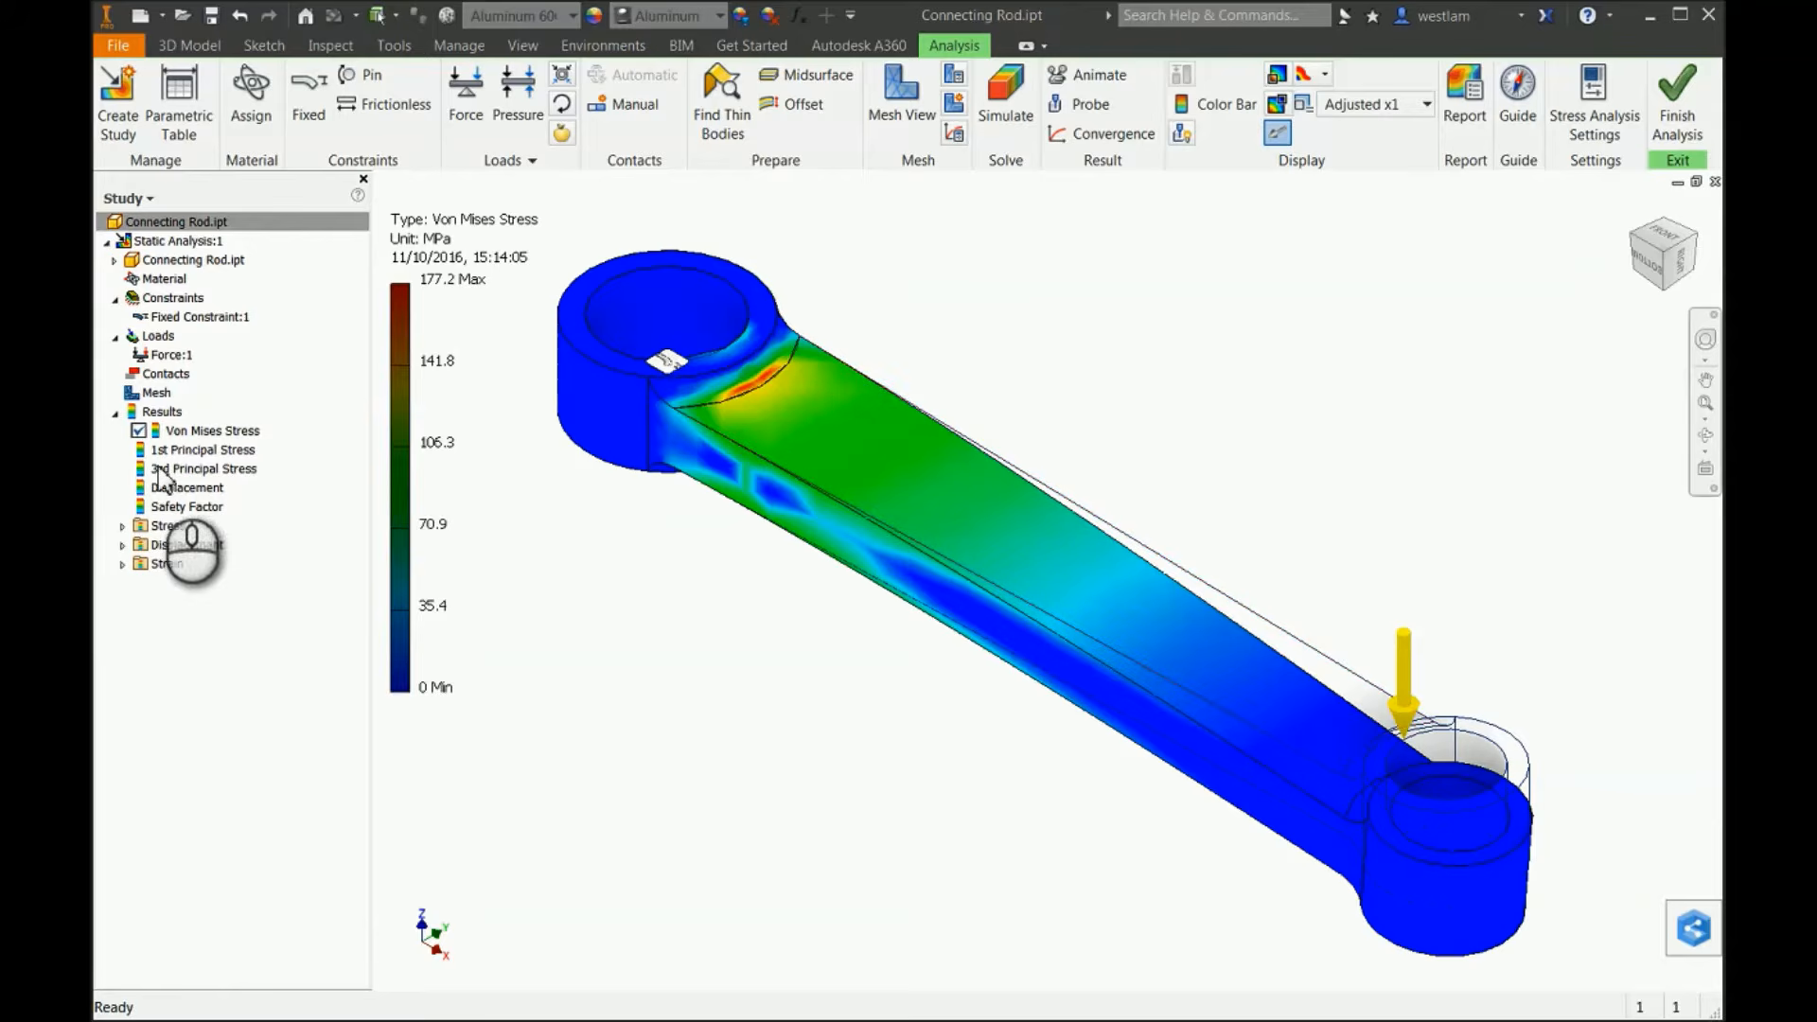
Review the 1st Principal Stress, 3rd Principal Stress, Displacement and Safety Factor plots, then return to Von Mises Stress.
double_click(199, 452)
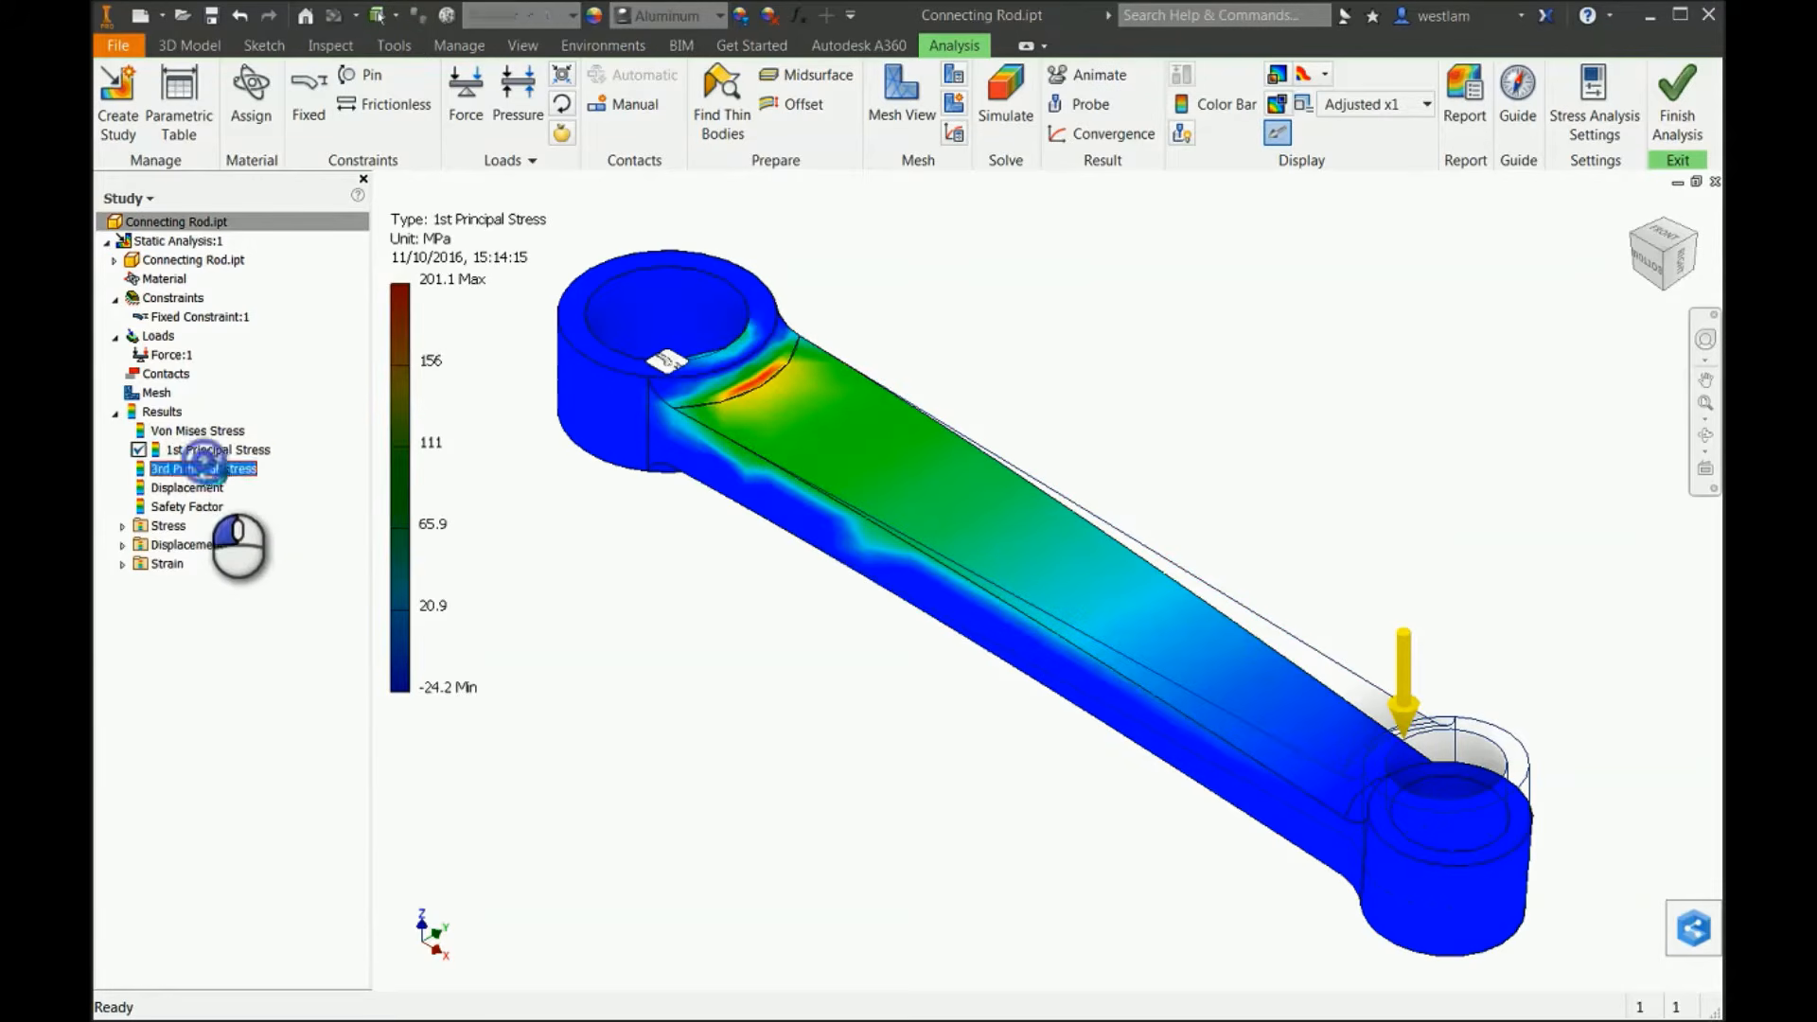
double_click(202, 467)
double_click(187, 487)
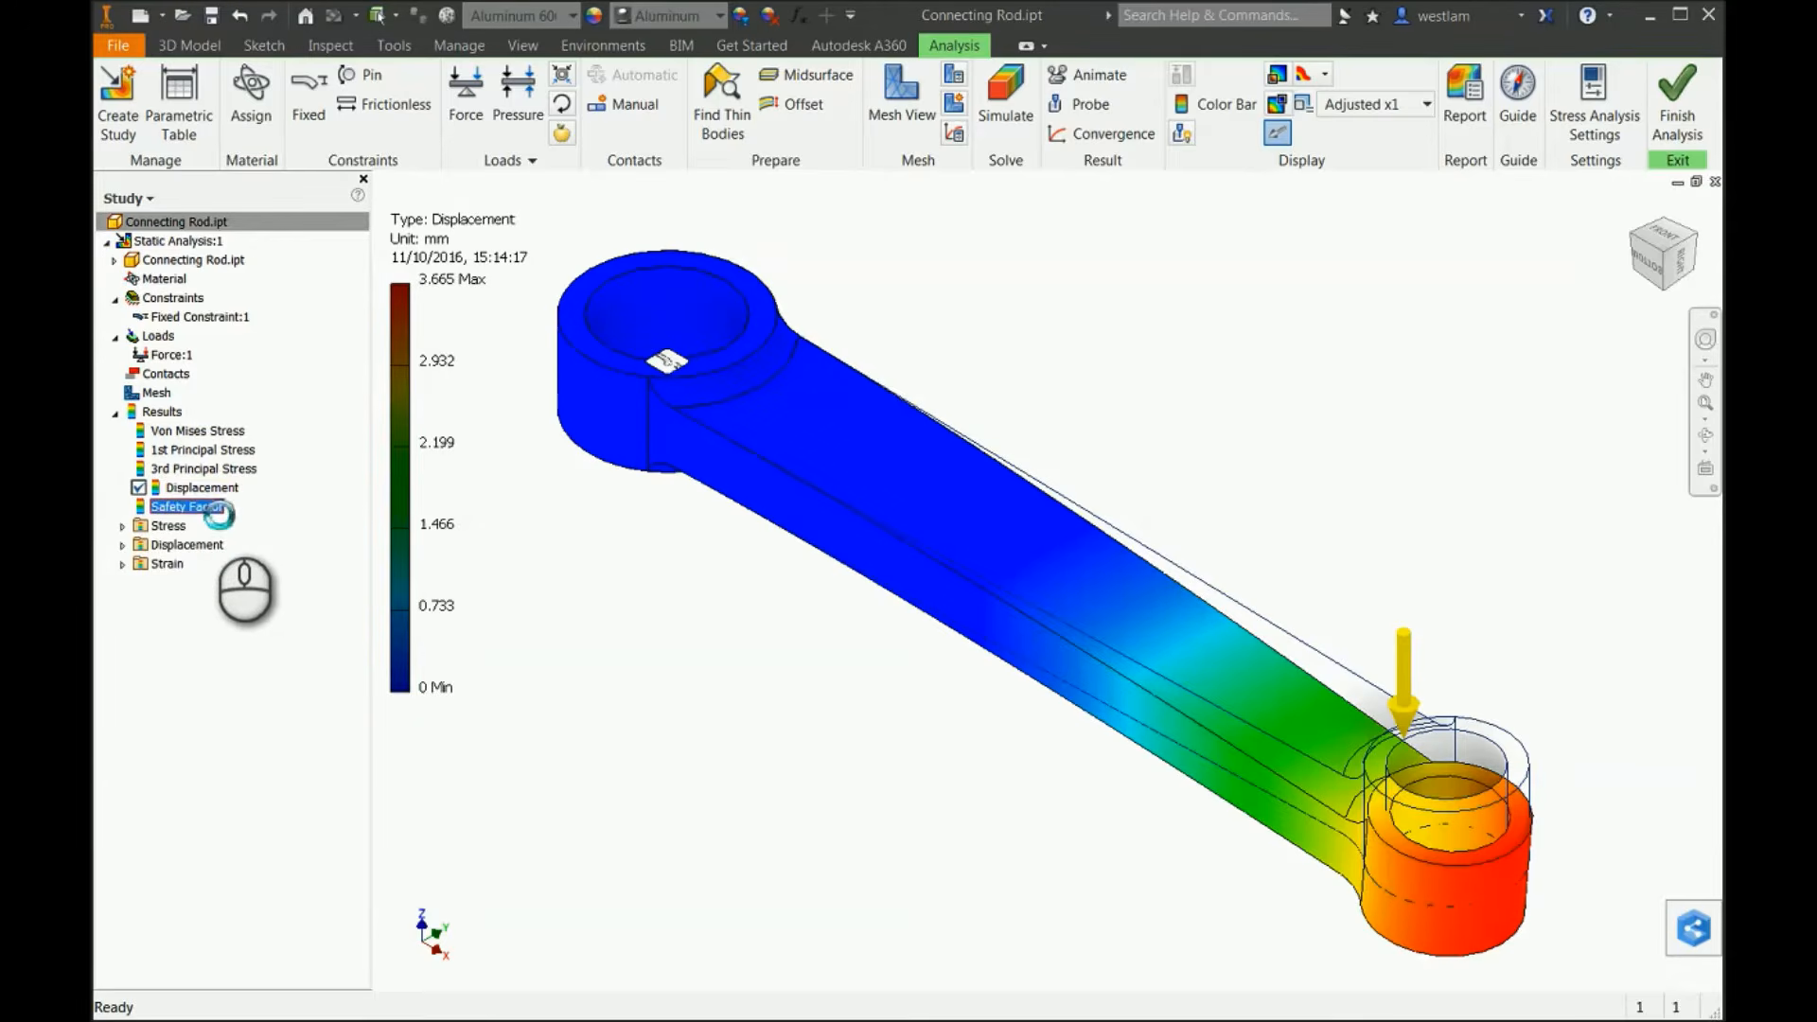
double_click(214, 509)
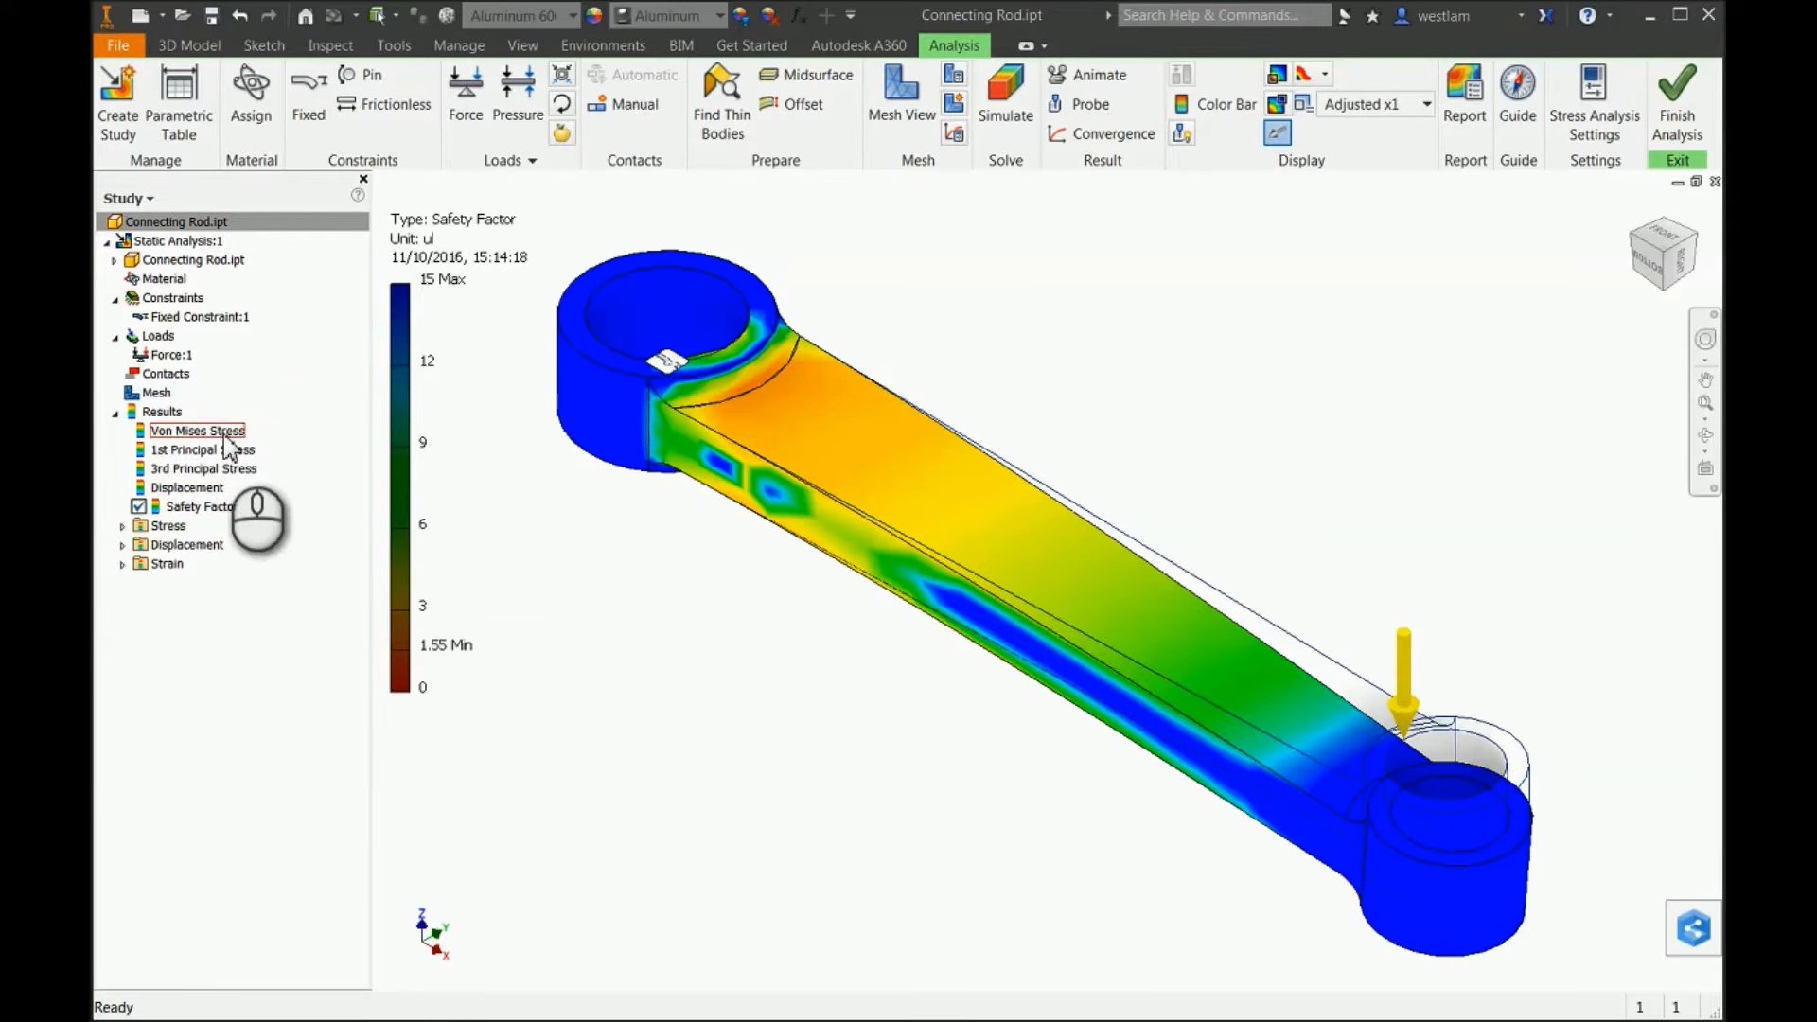
double_click(225, 433)
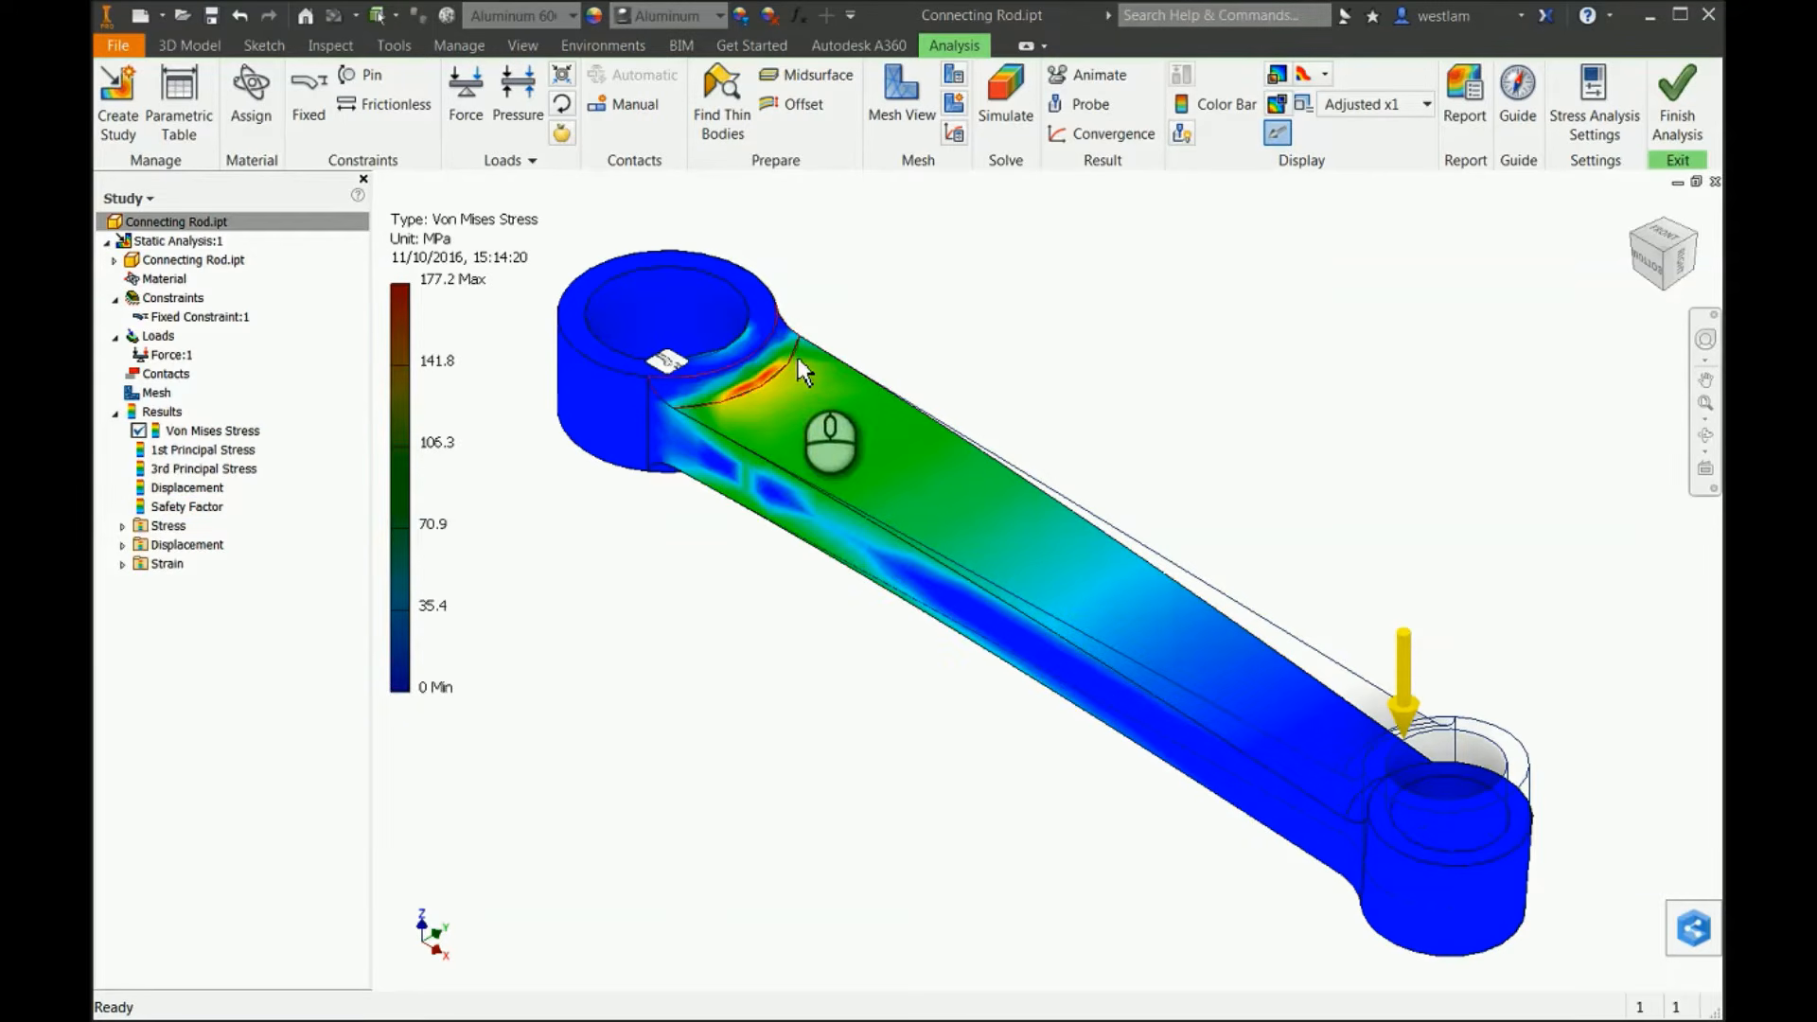
left_click(1017, 288)
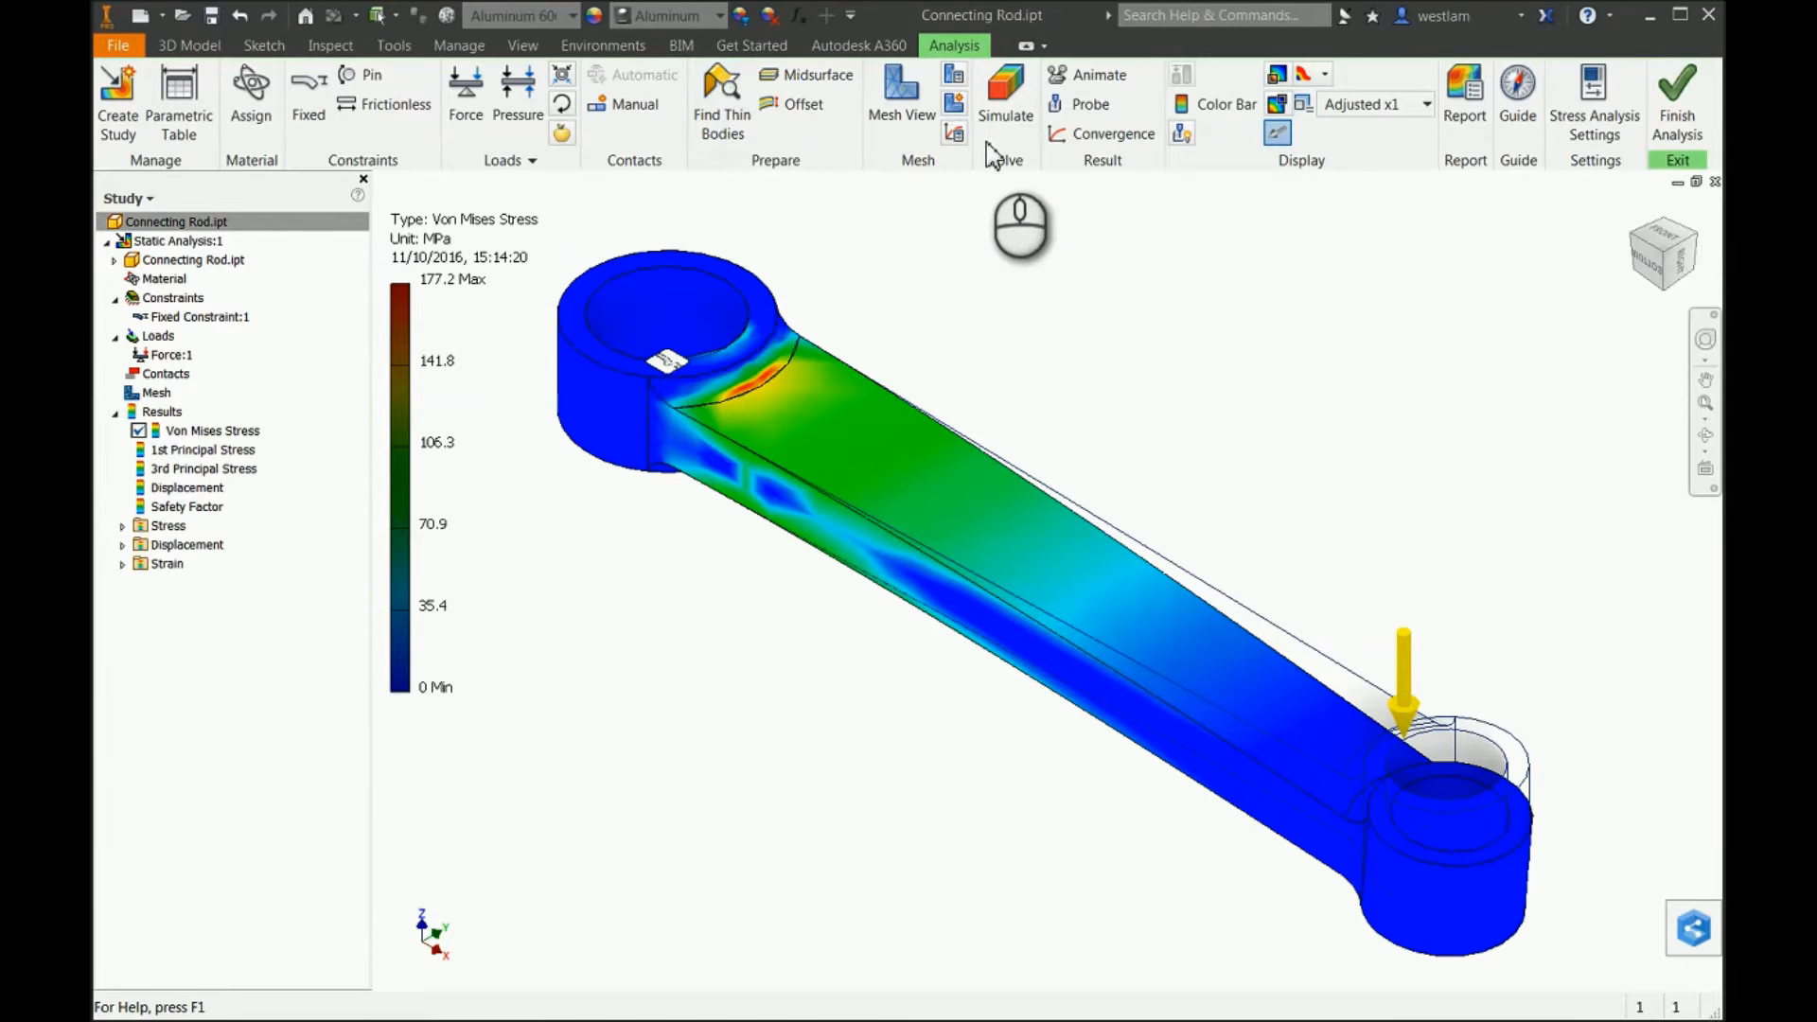
Show the mesh over the Von Mises Stress plot and examine the elements around the large end's fillet.
left_click(903, 118)
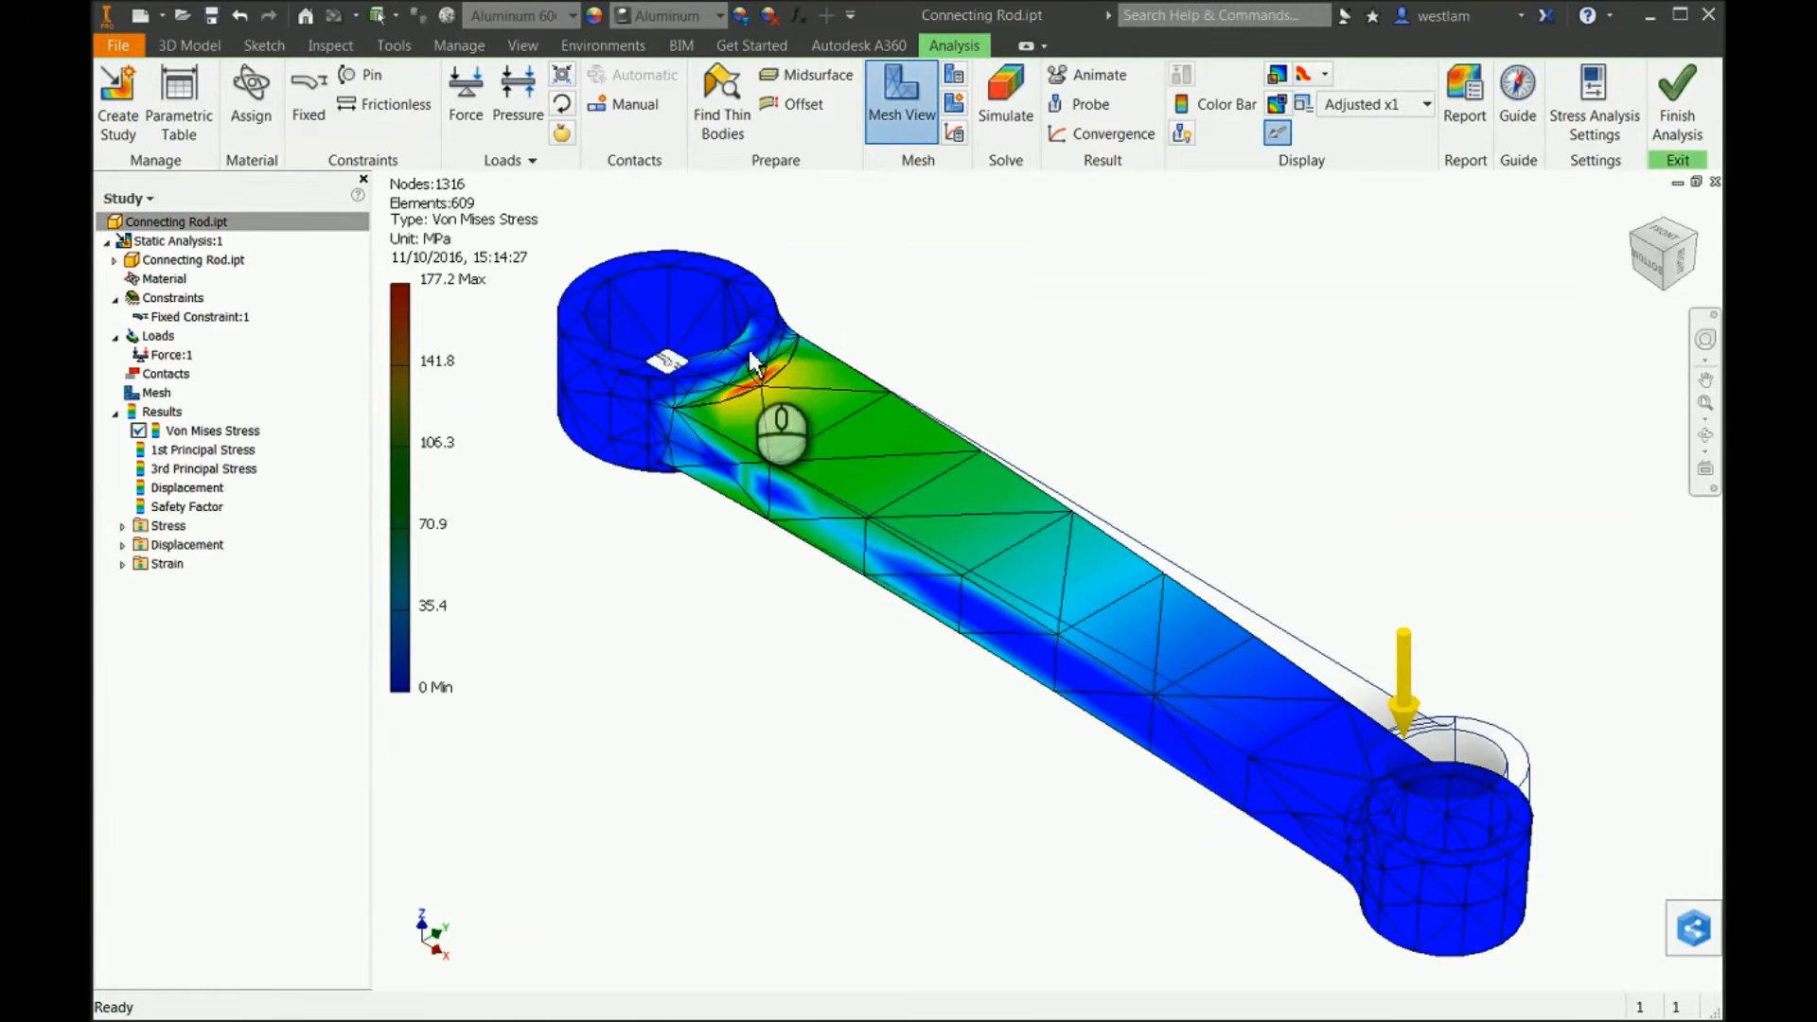
scroll(762, 378, "up", 5)
scroll(769, 439, "down", 5)
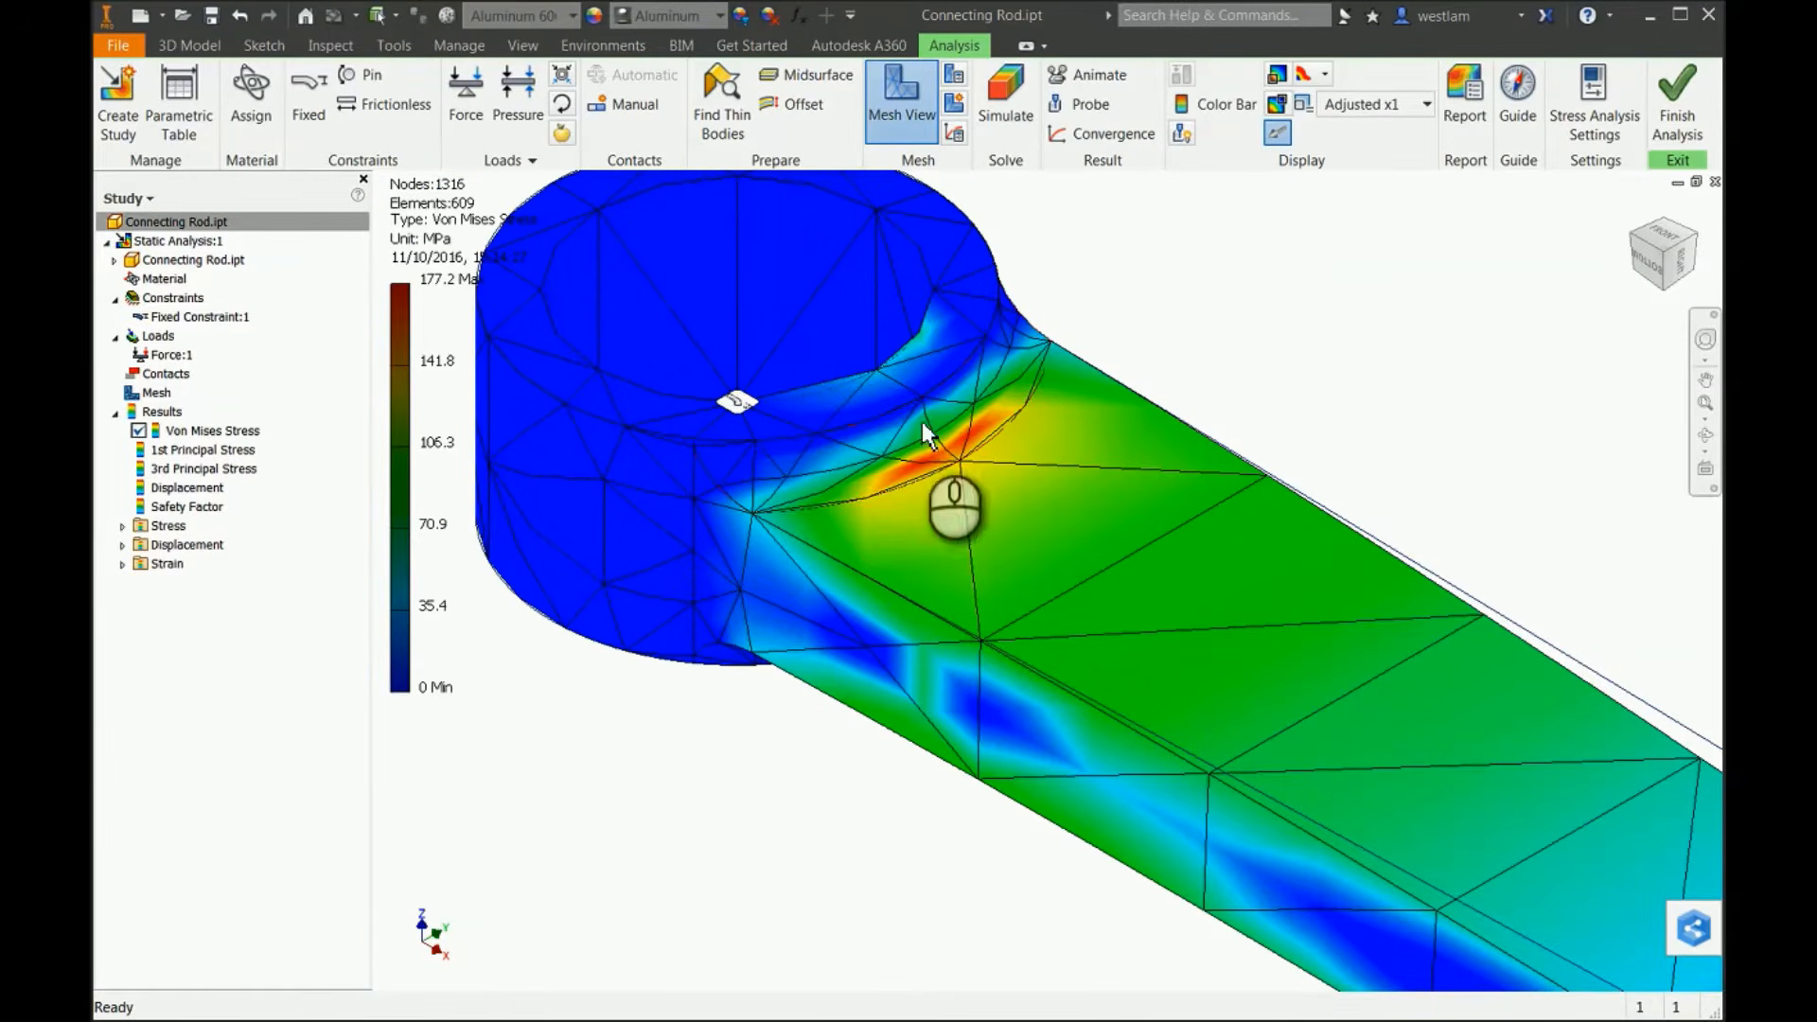
Add a local mesh control with a 1.5 mm element size to the fillet face at the rod's large end.
left_click(955, 104)
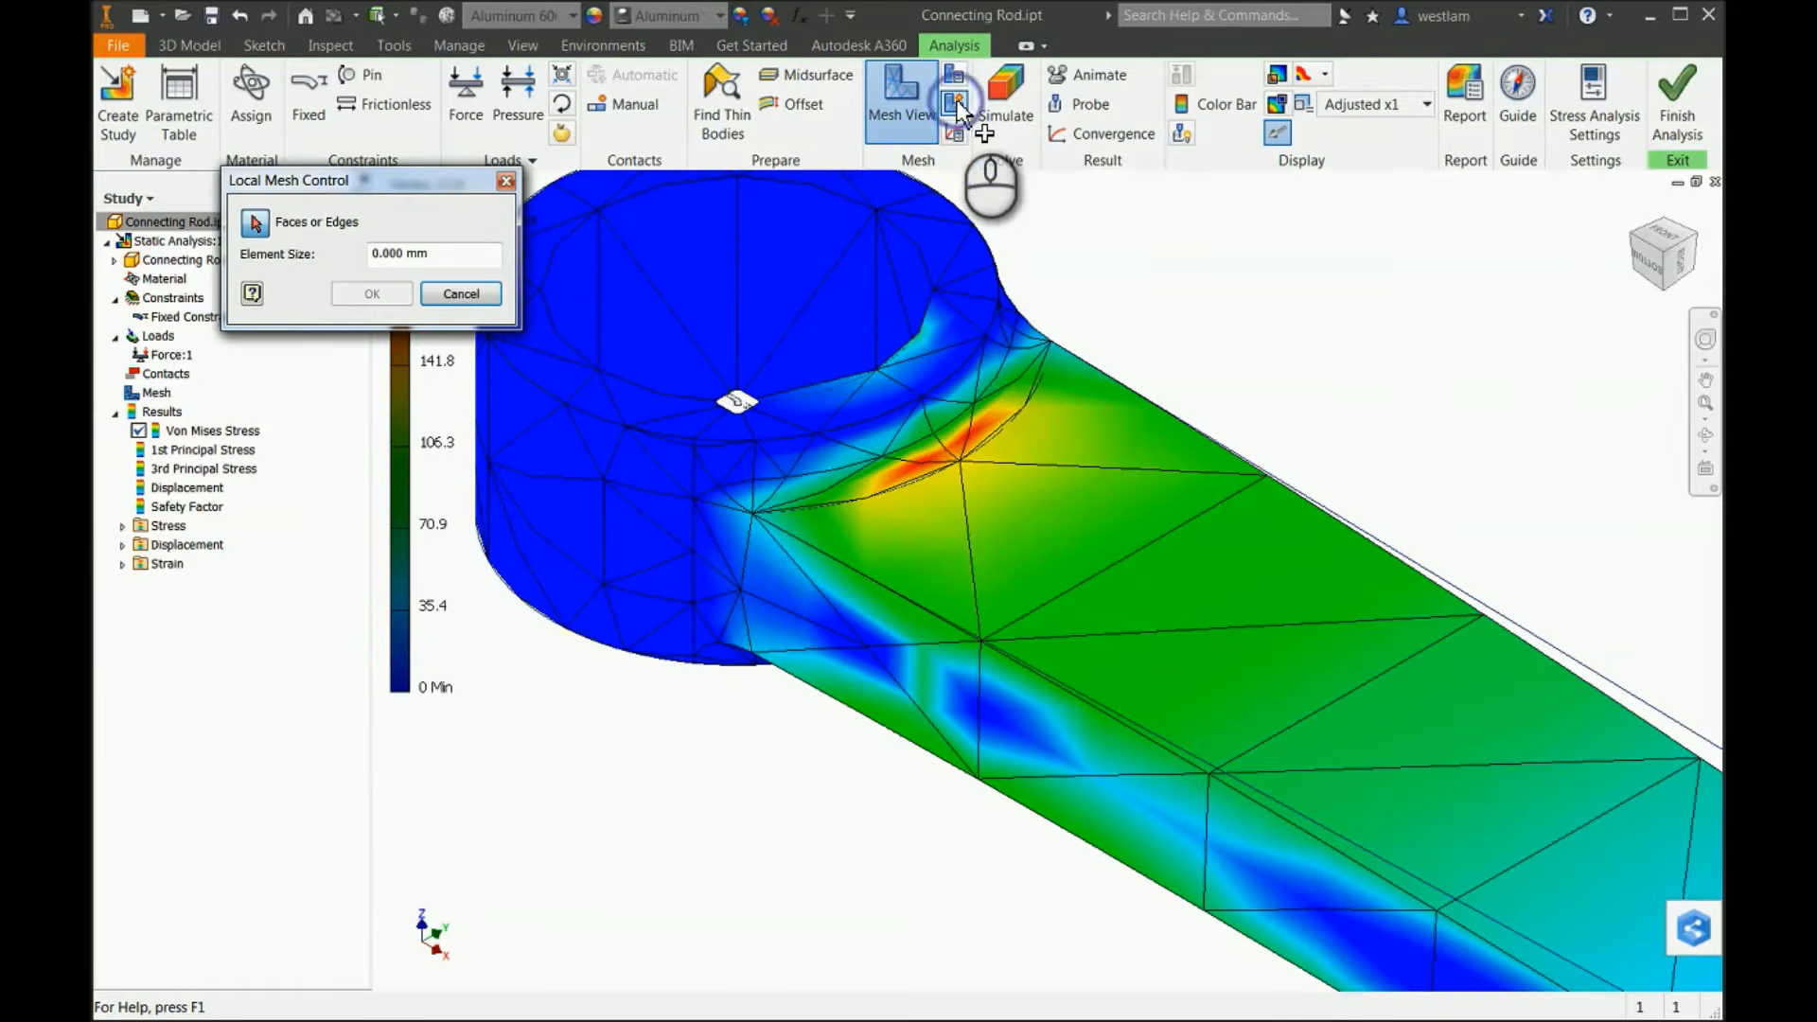
left_click(965, 412)
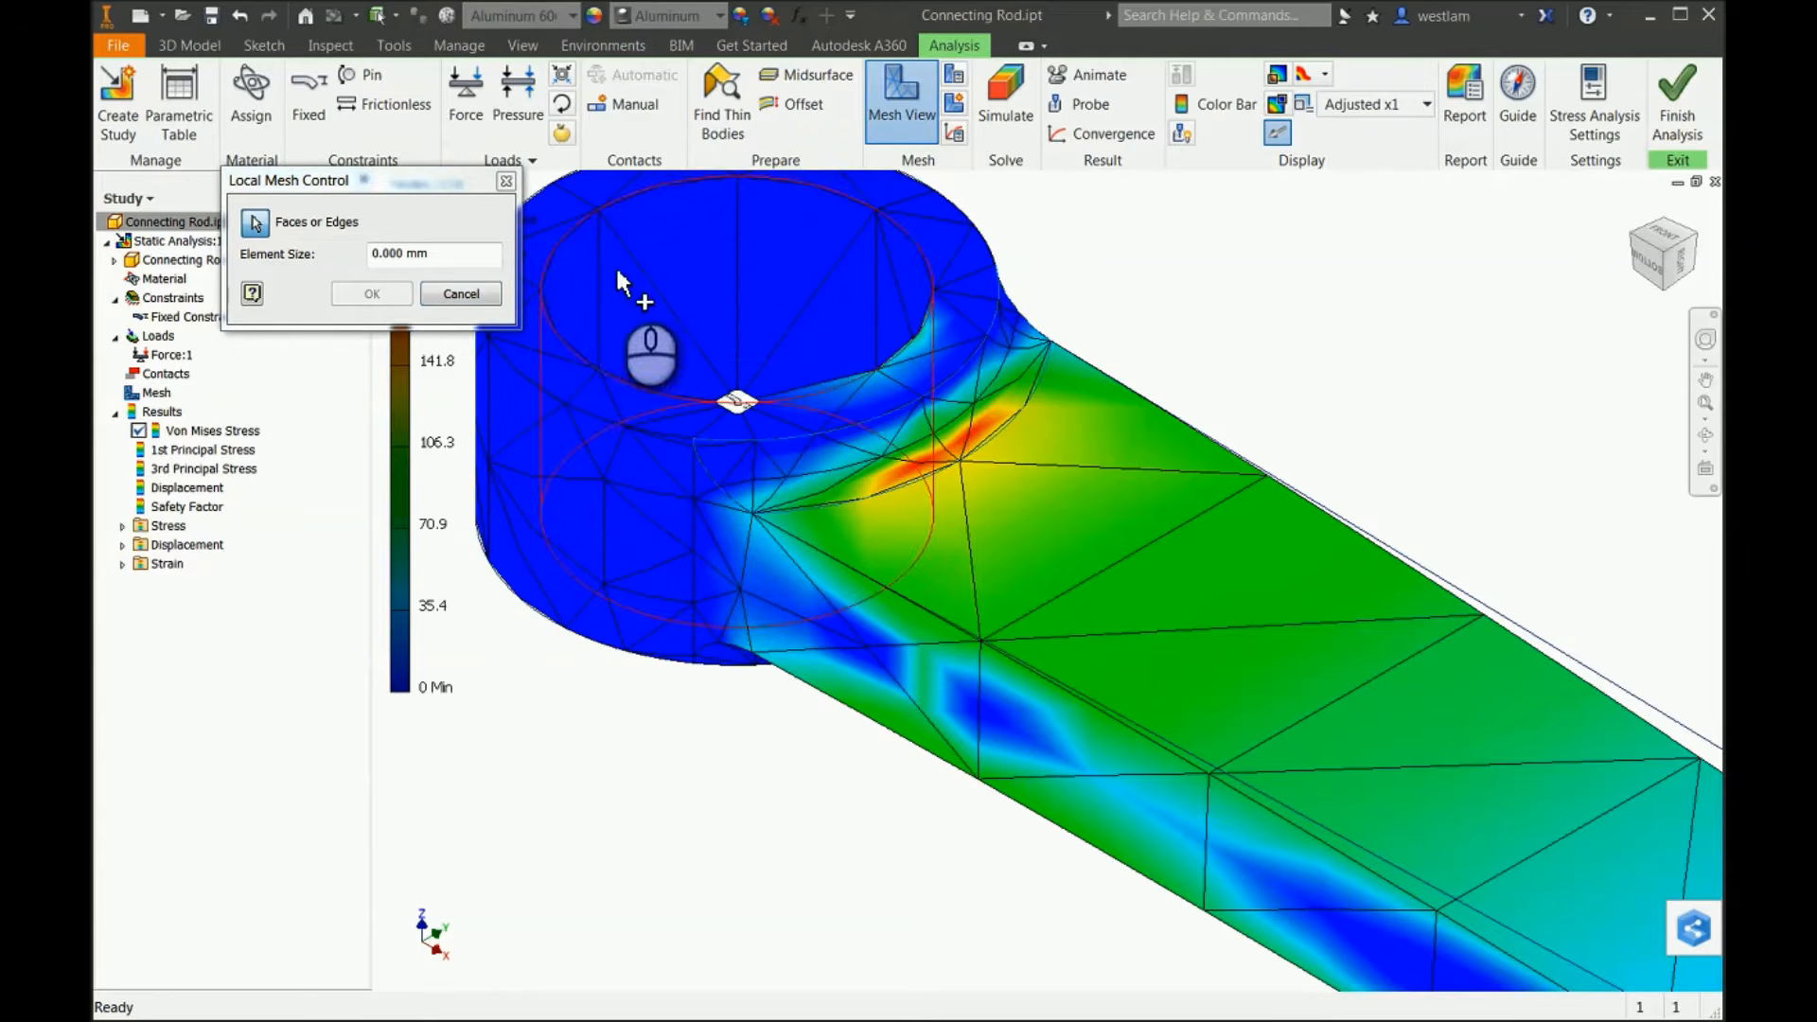
double_click(384, 254)
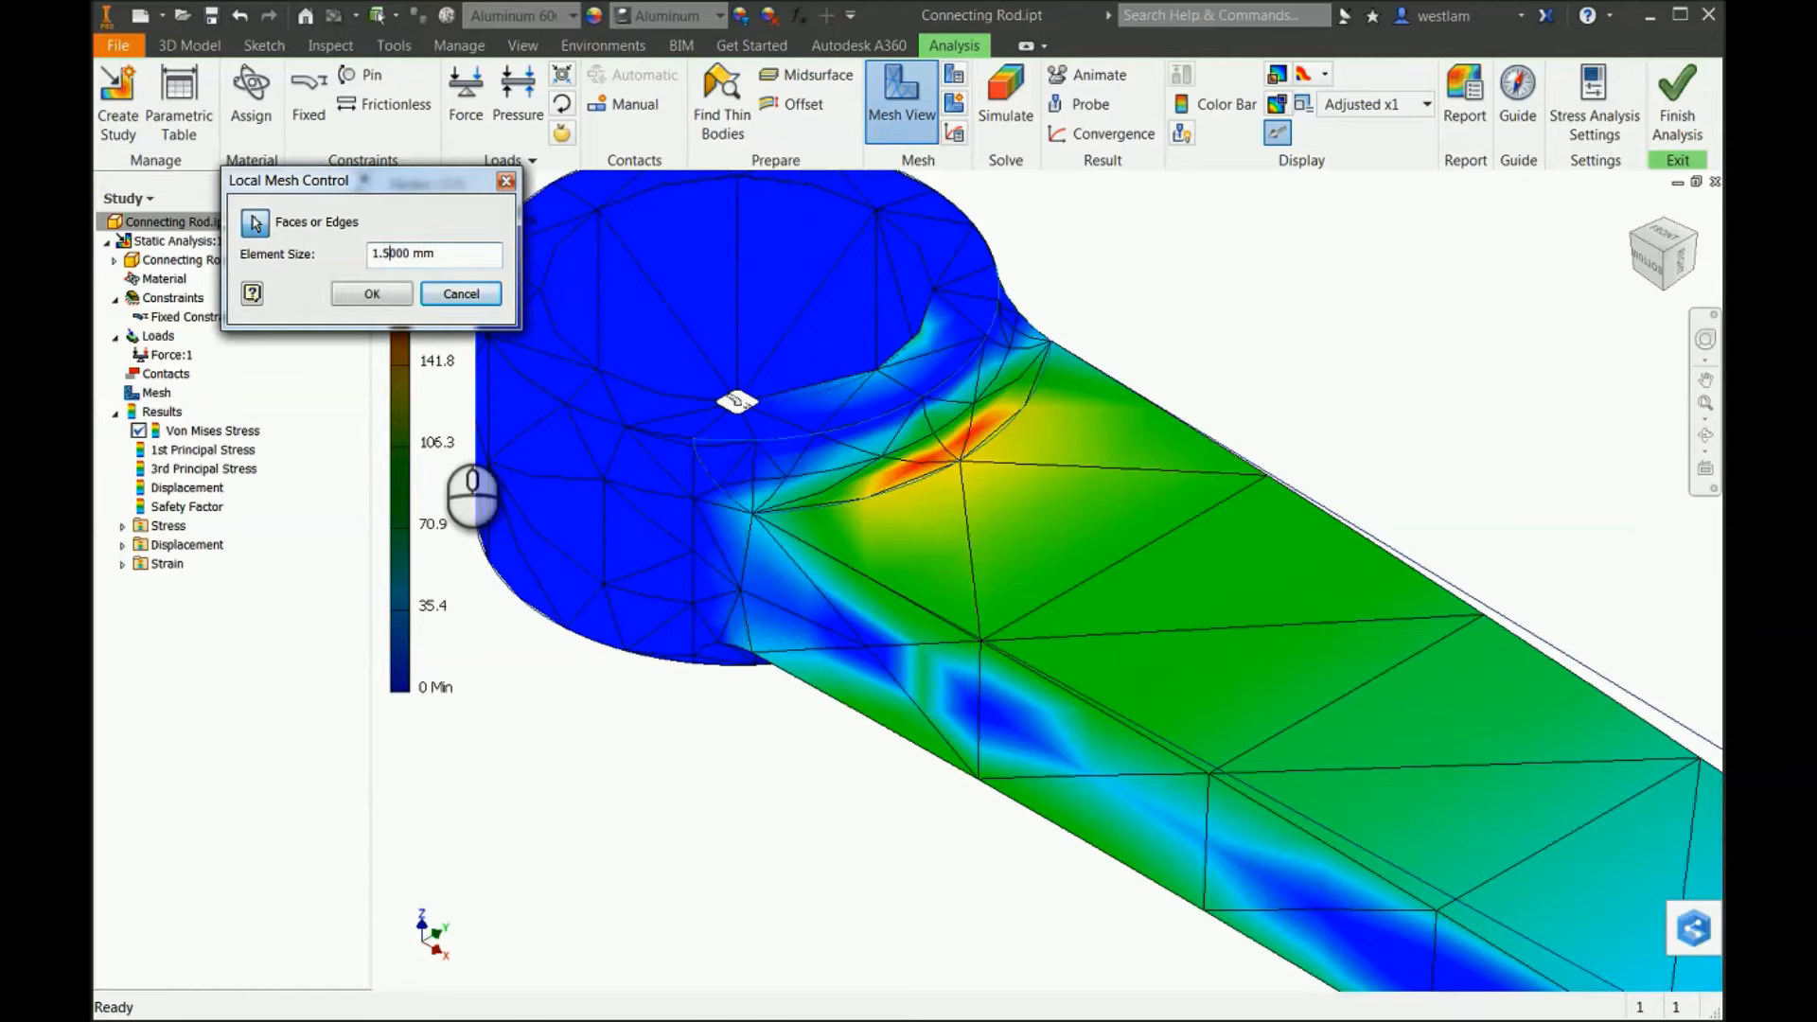
left_click(372, 293)
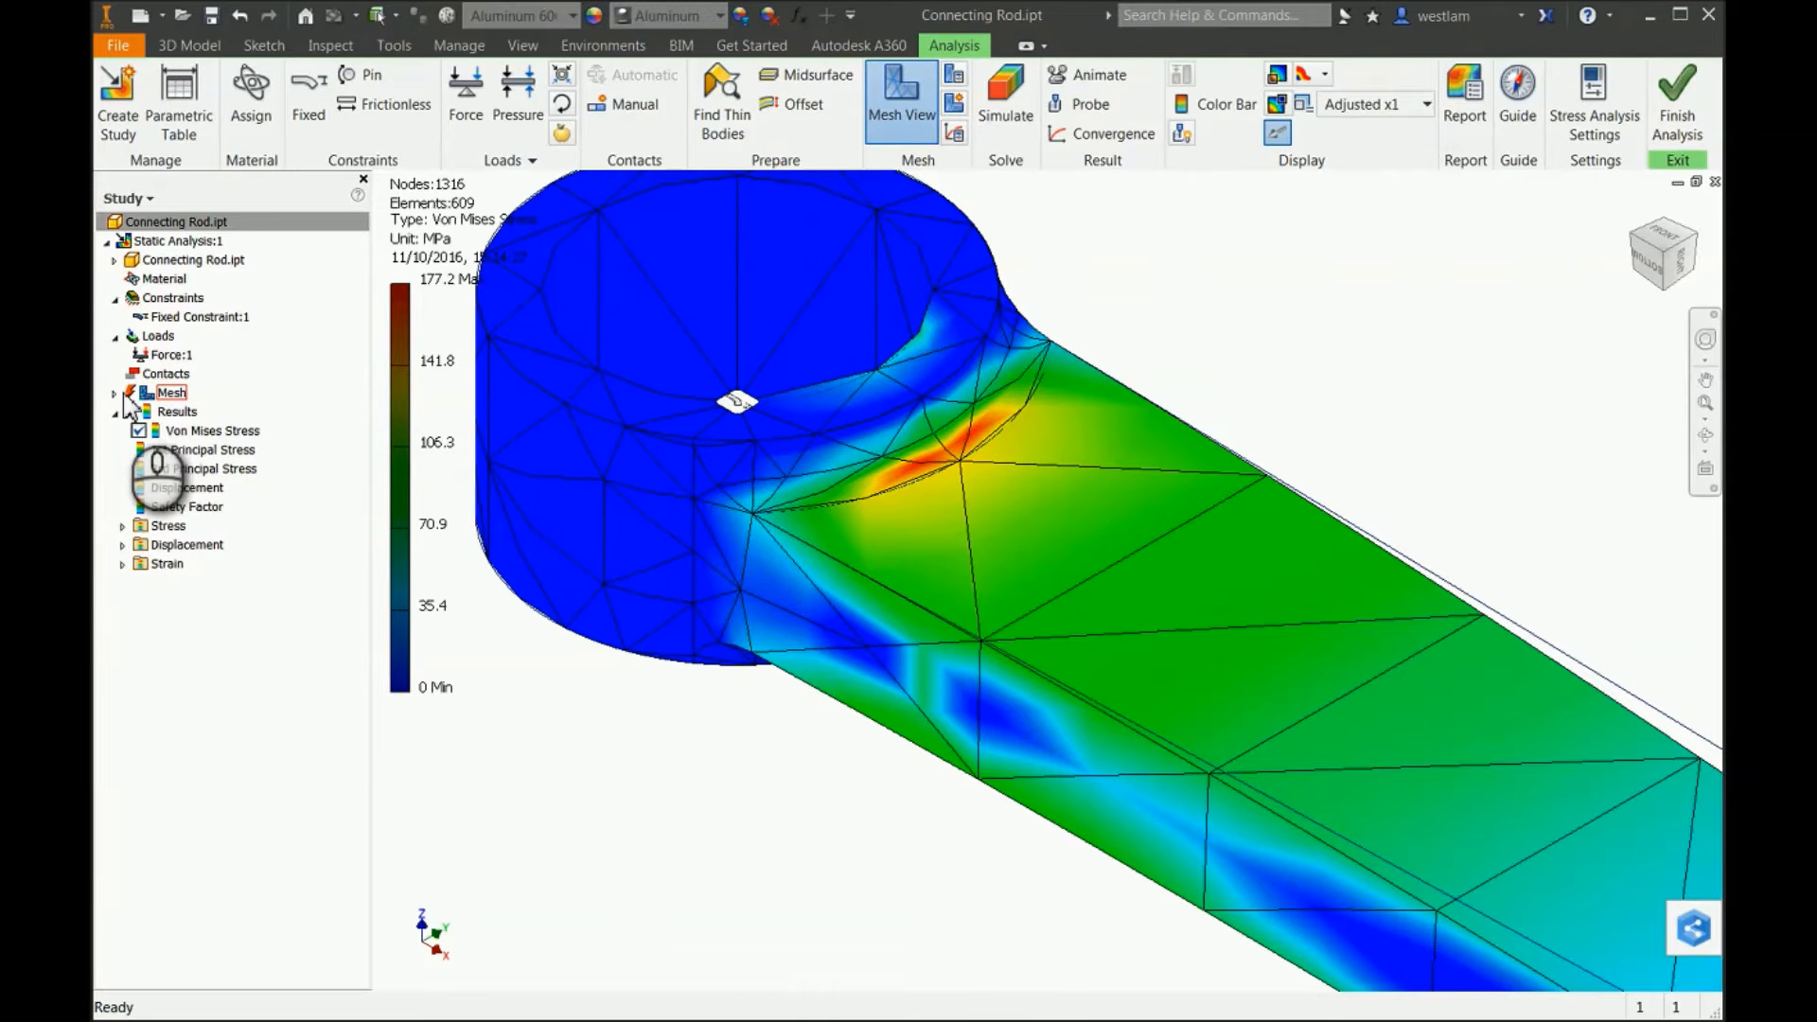
Update the mesh with the local refinement, rerun the static stress simulation and dismiss the save reminder.
right_click(164, 390)
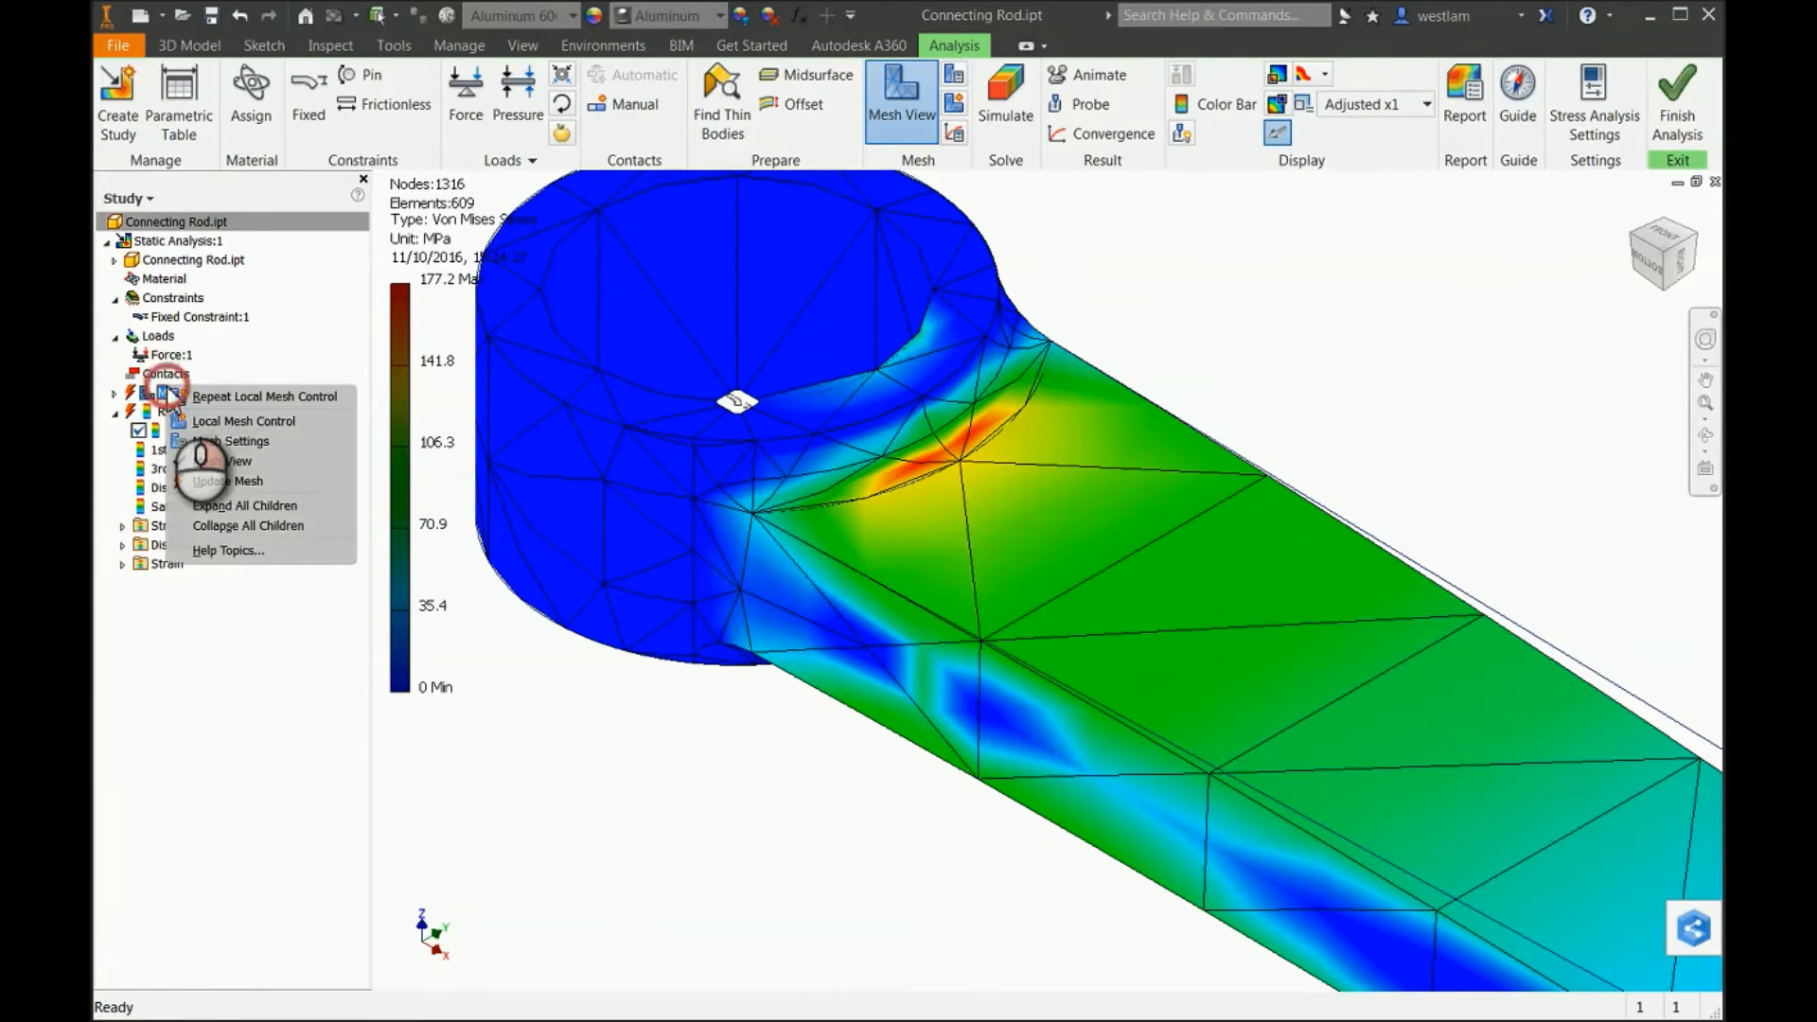
left_click(231, 480)
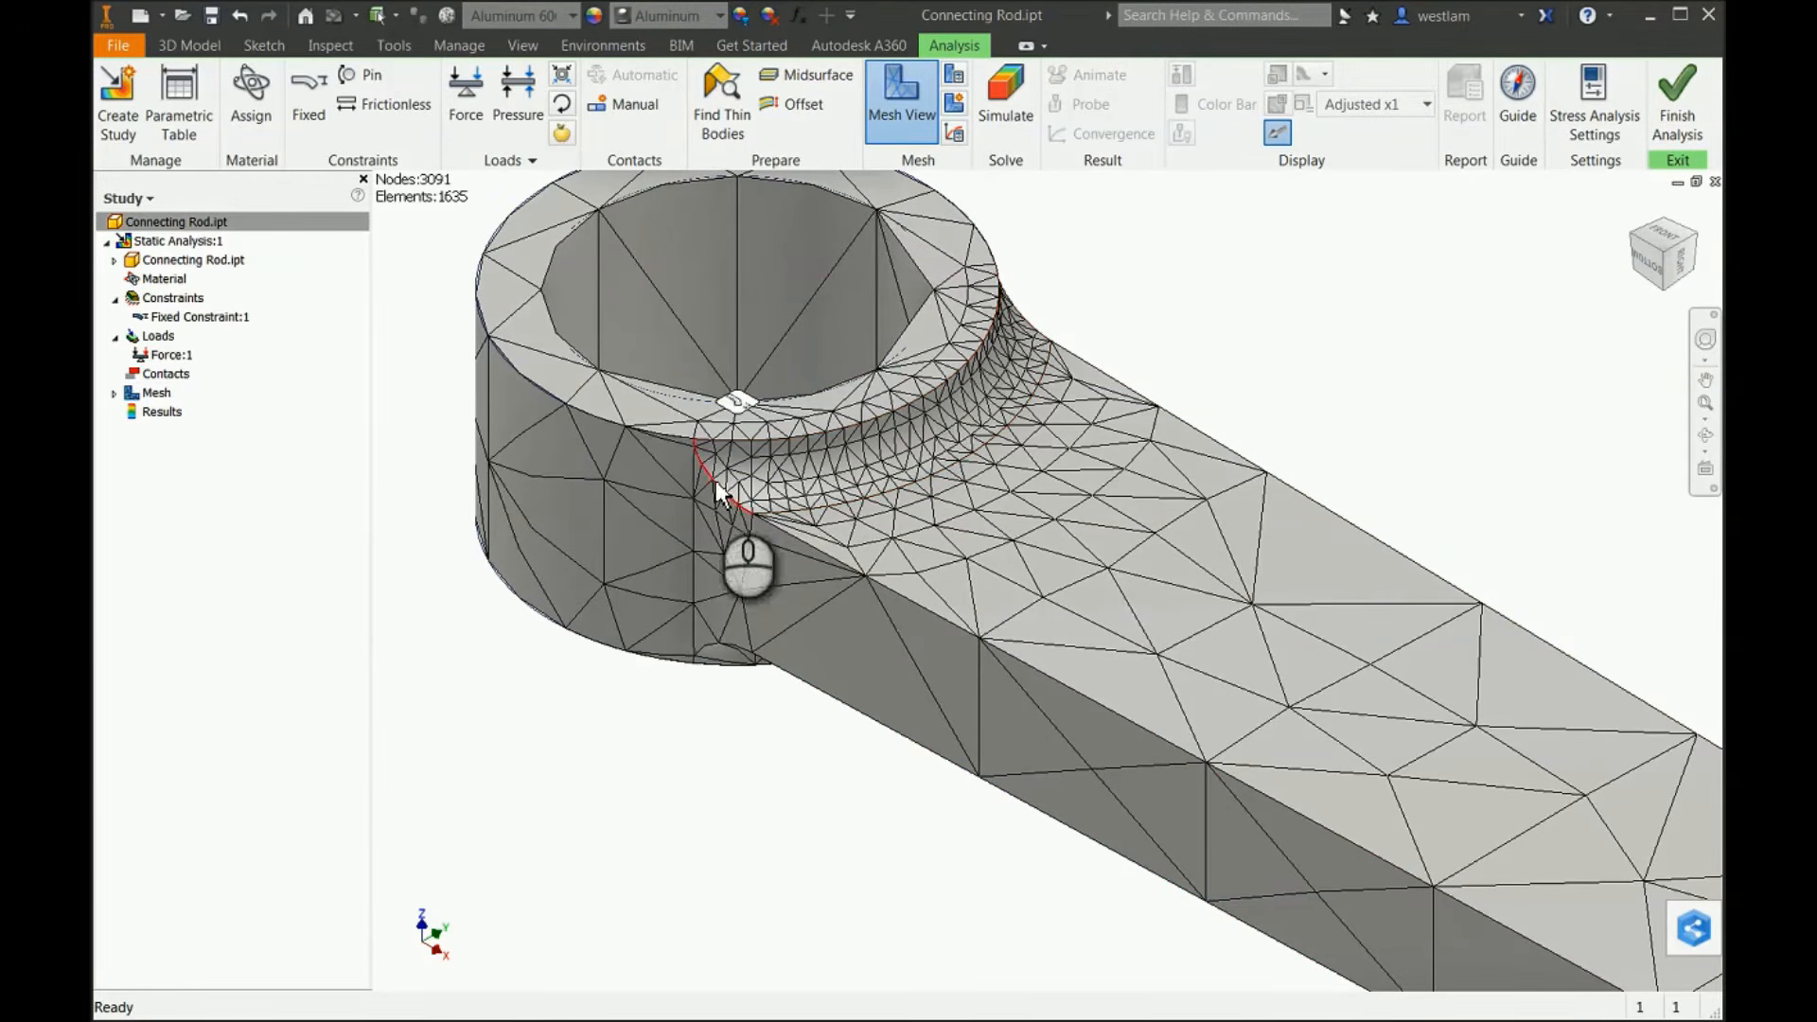
left_click(1021, 98)
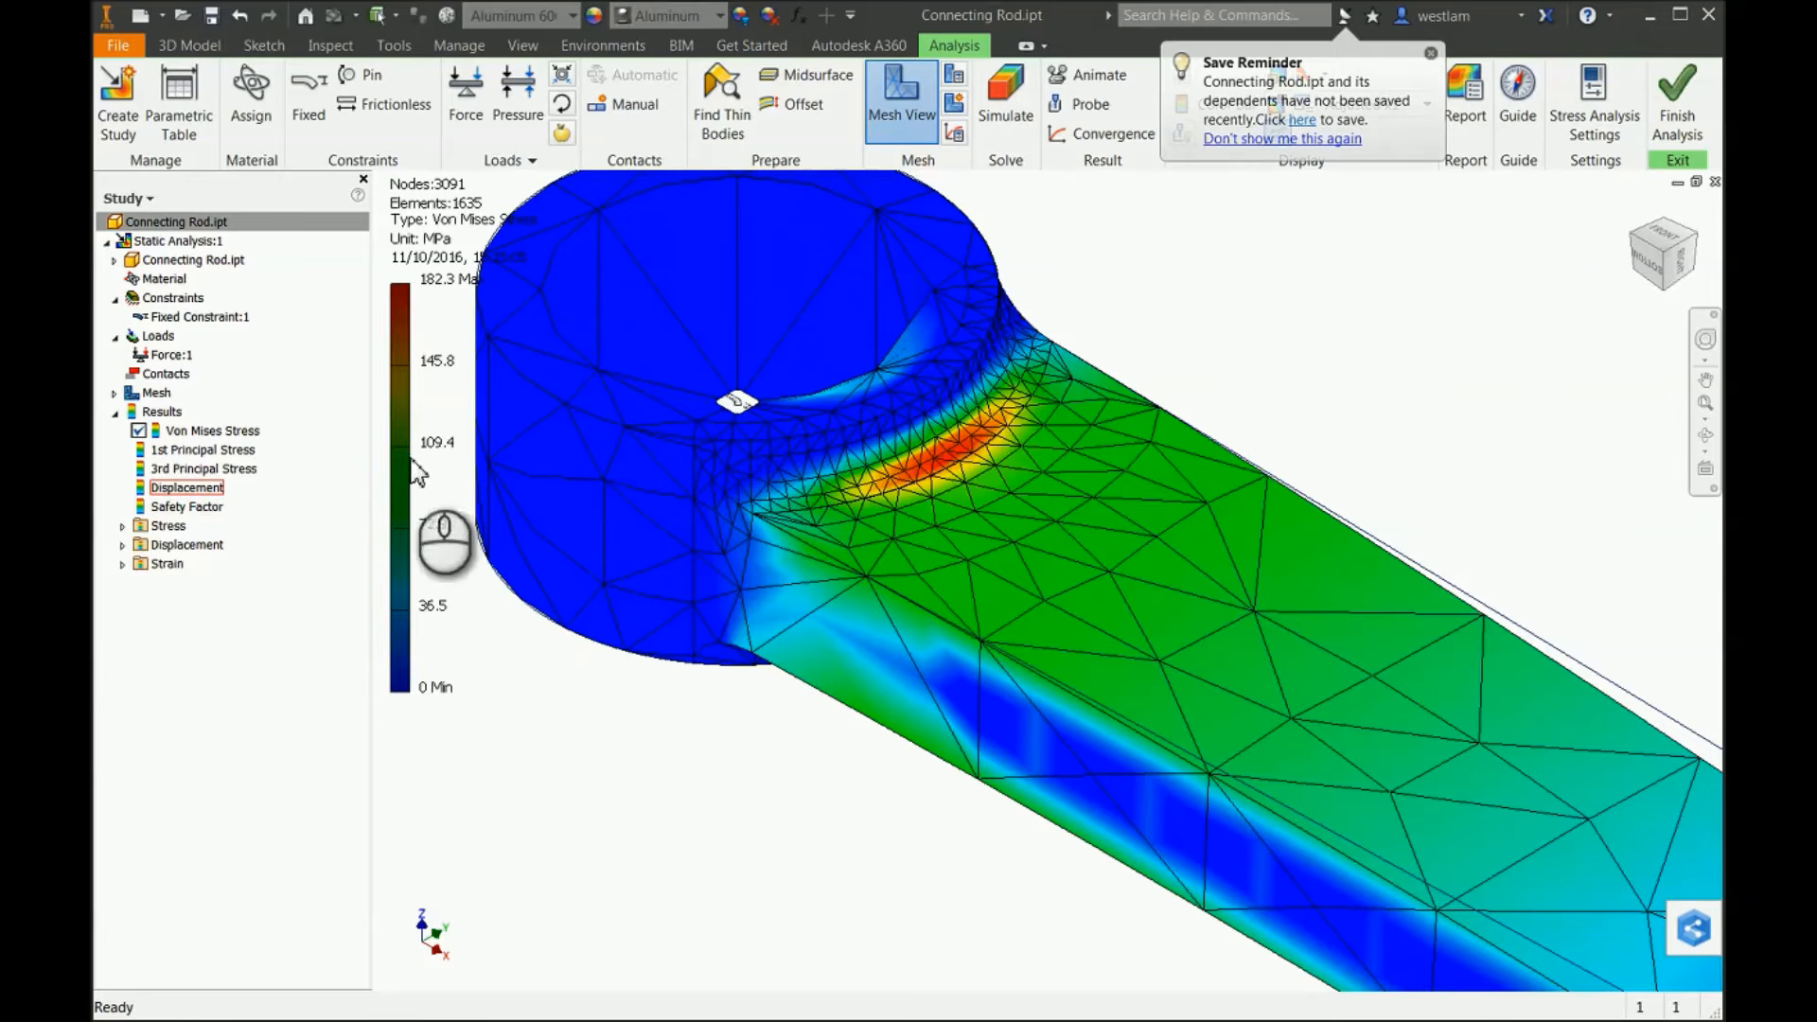
left_click(1430, 54)
Review the 1st and 3rd Principal Stress plots, then return to Von Mises Stress and examine it over the whole rod.
double_click(213, 451)
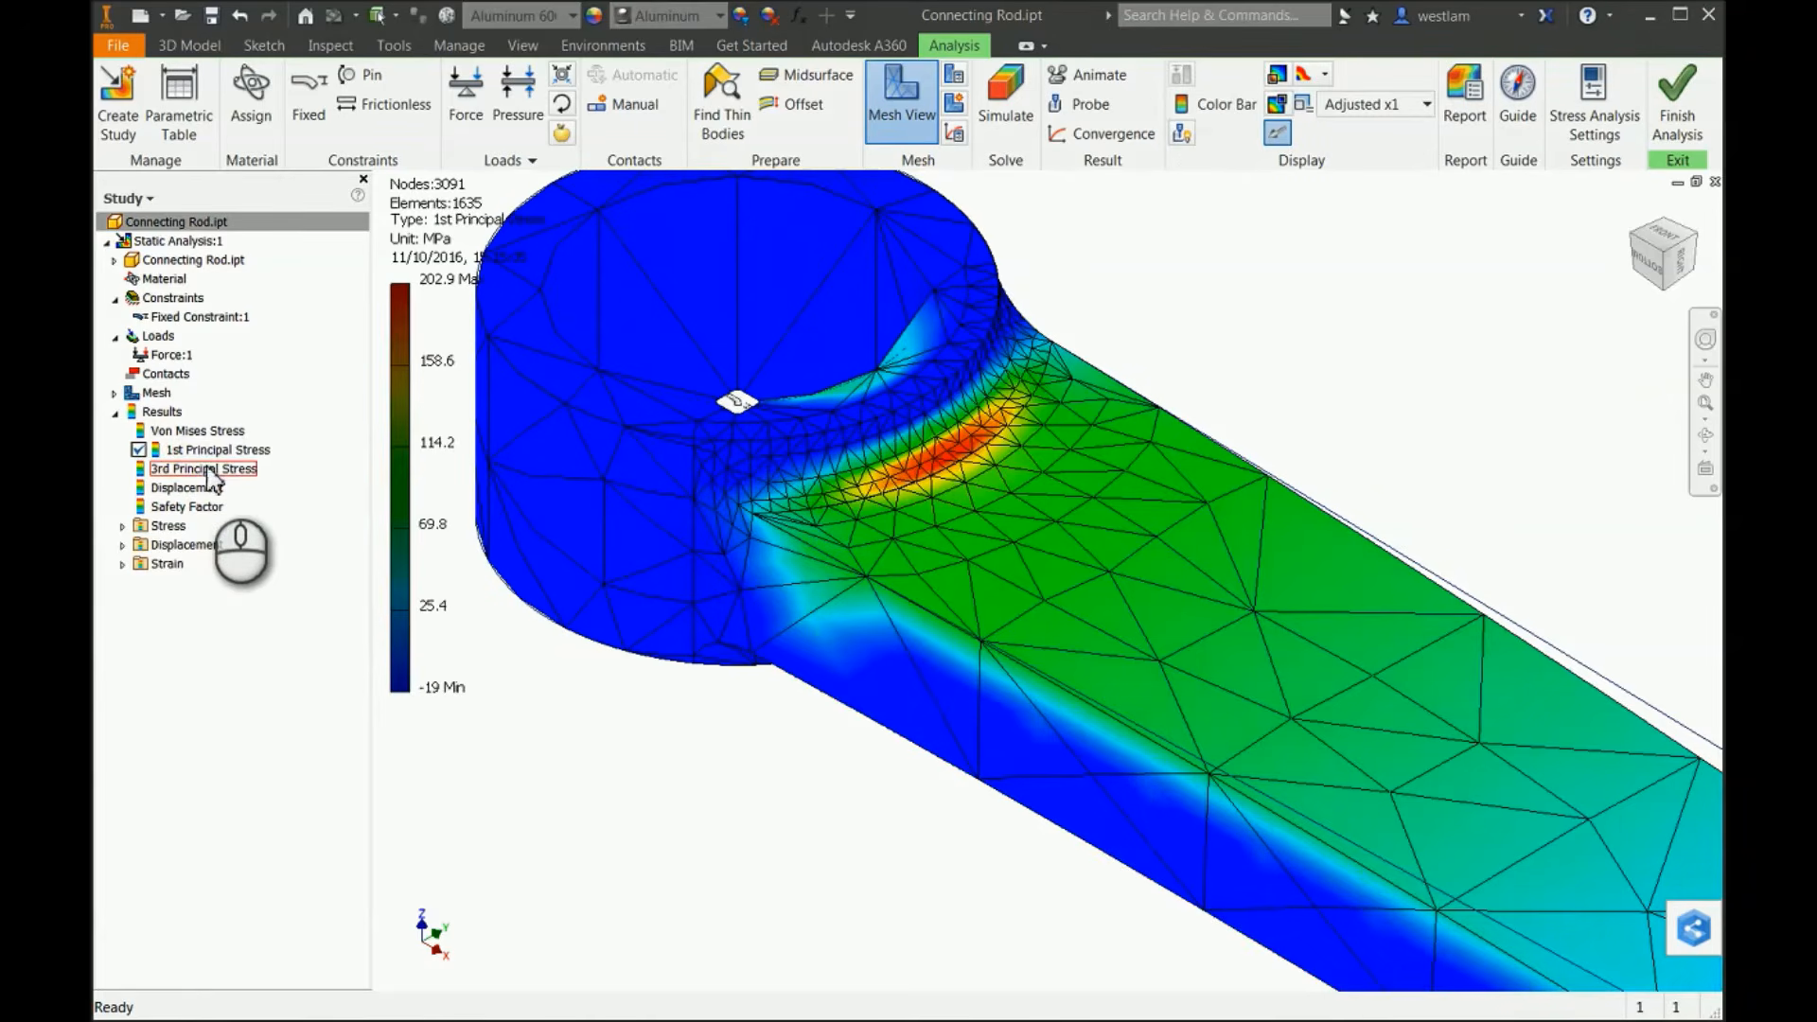
double_click(213, 468)
double_click(204, 430)
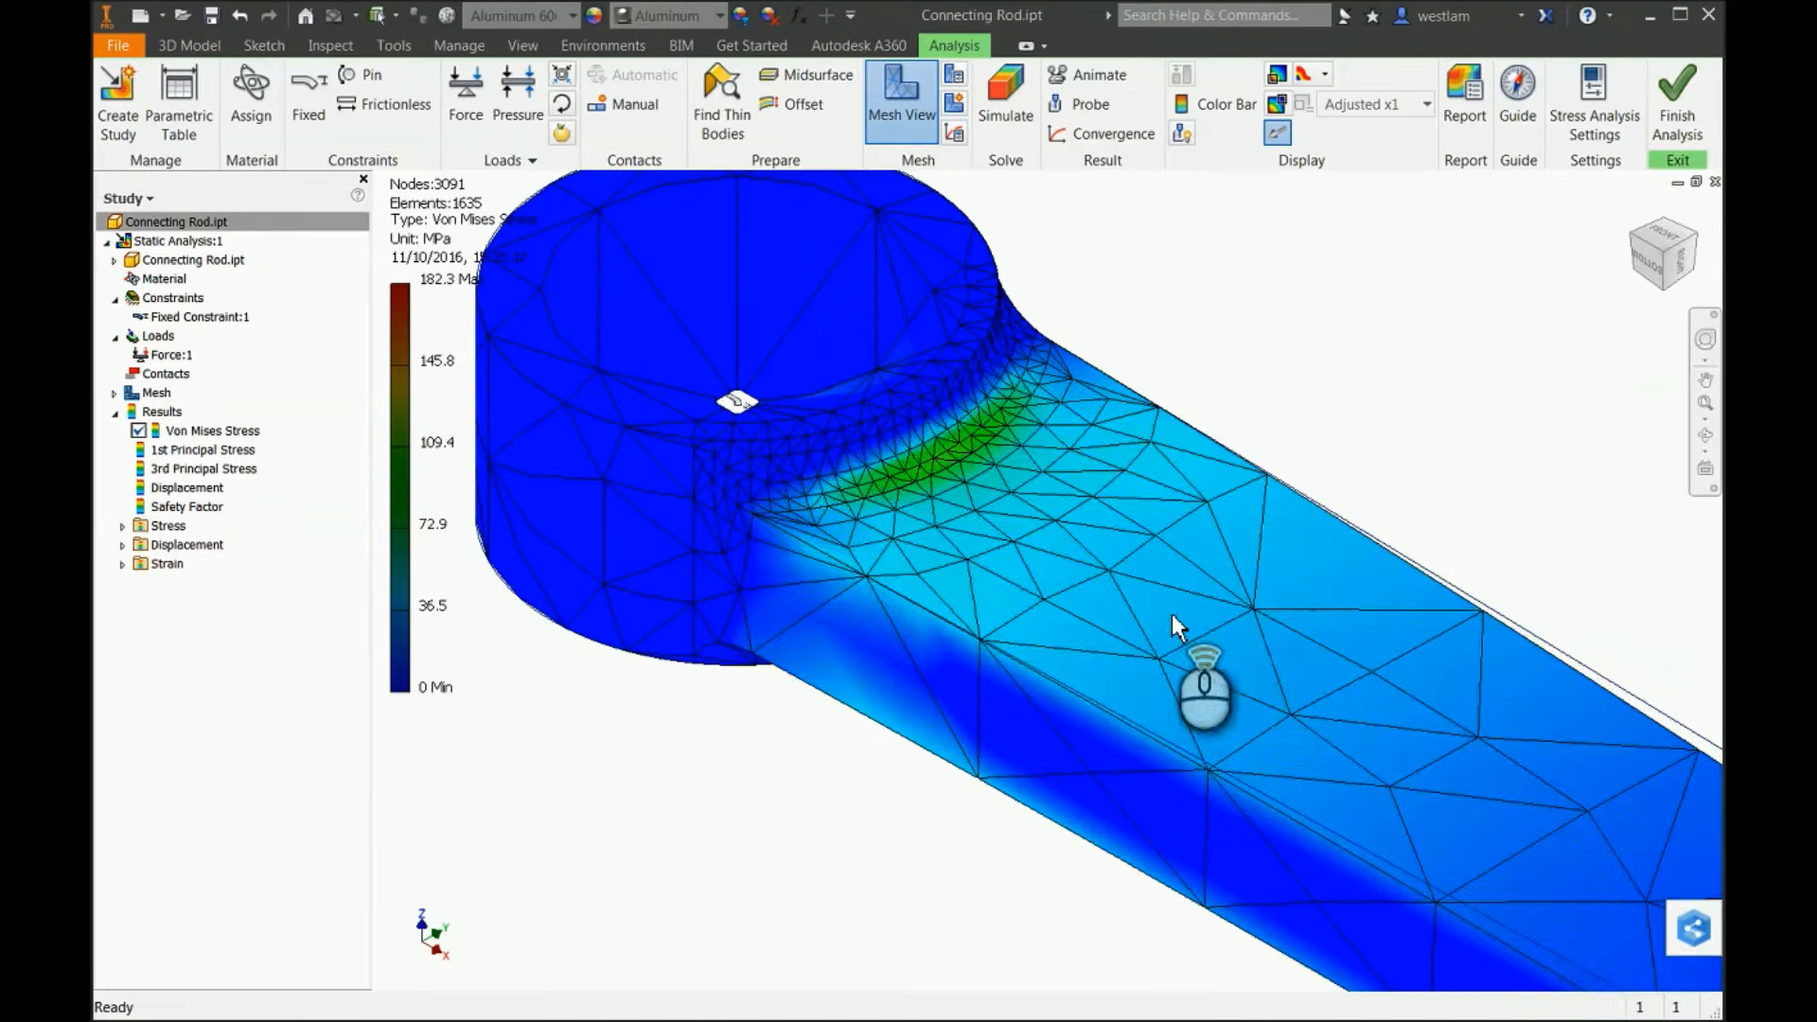
middle_click_drag(1216, 580, 963, 546)
scroll(1094, 611, "up", 5)
scroll(1047, 531, "down", 5)
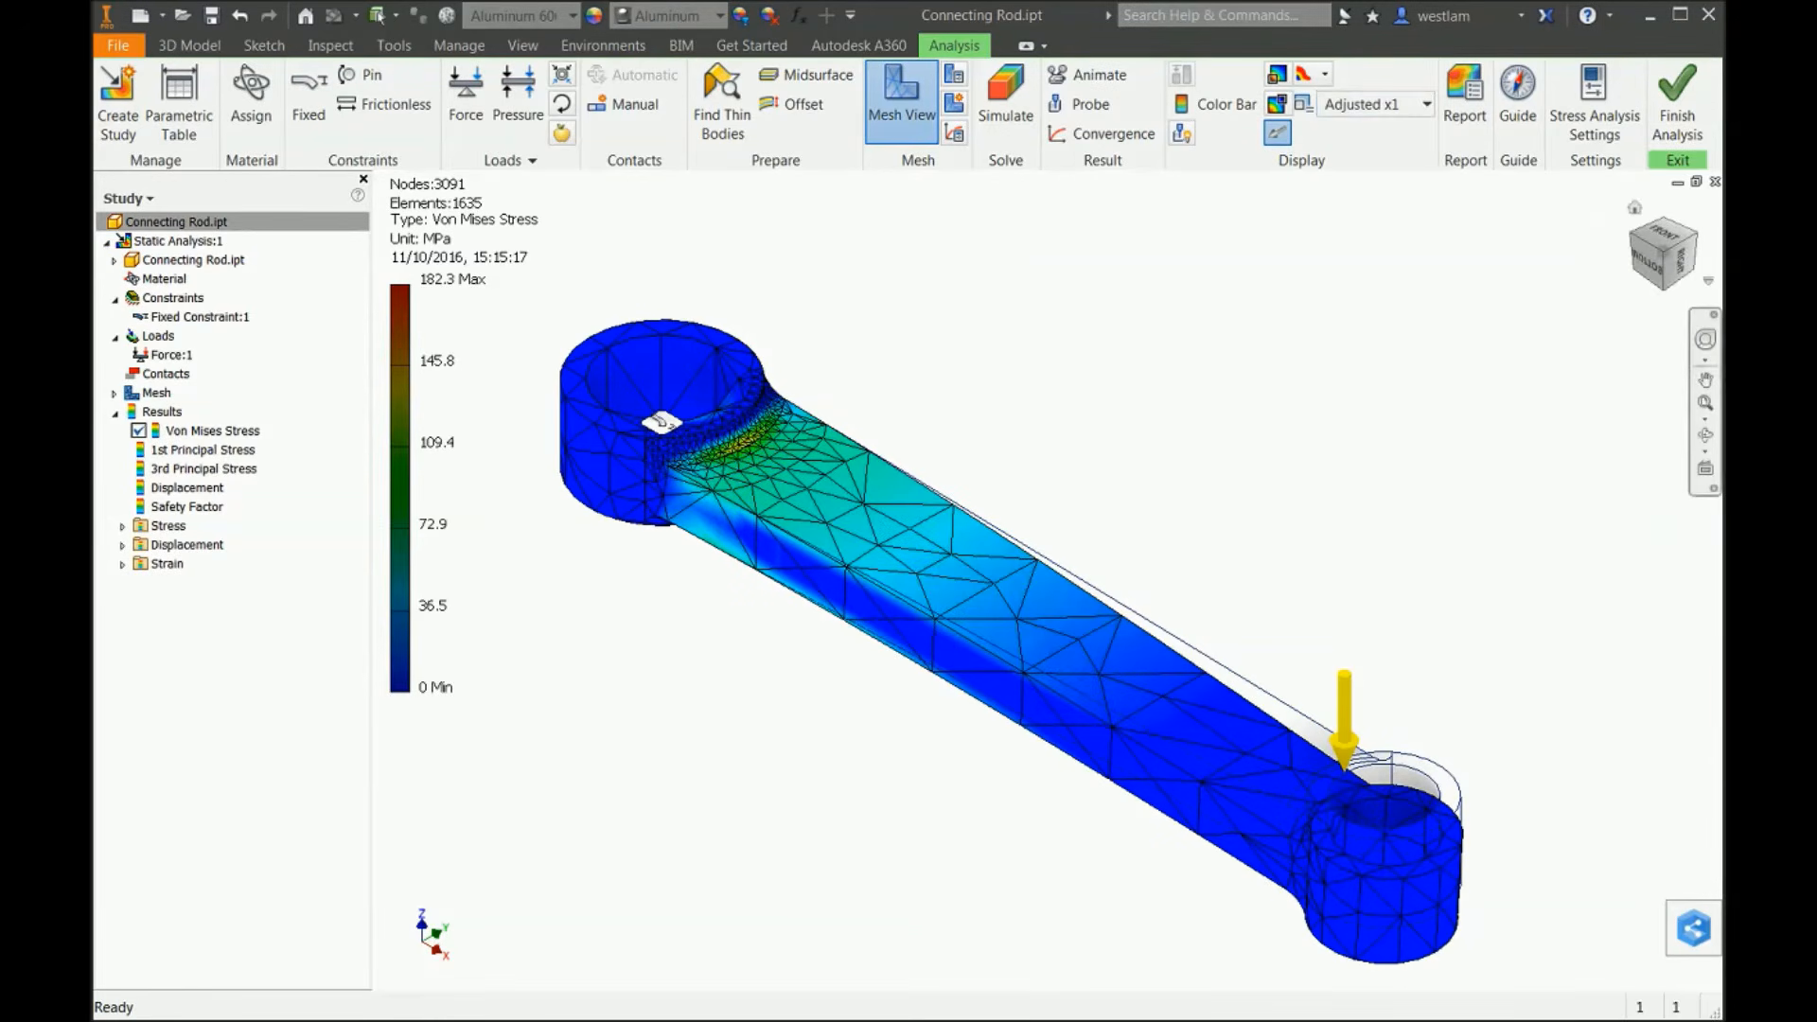
Generate a complete Stress Analysis Report, replacing the report author with the author's full name.
left_click(1465, 95)
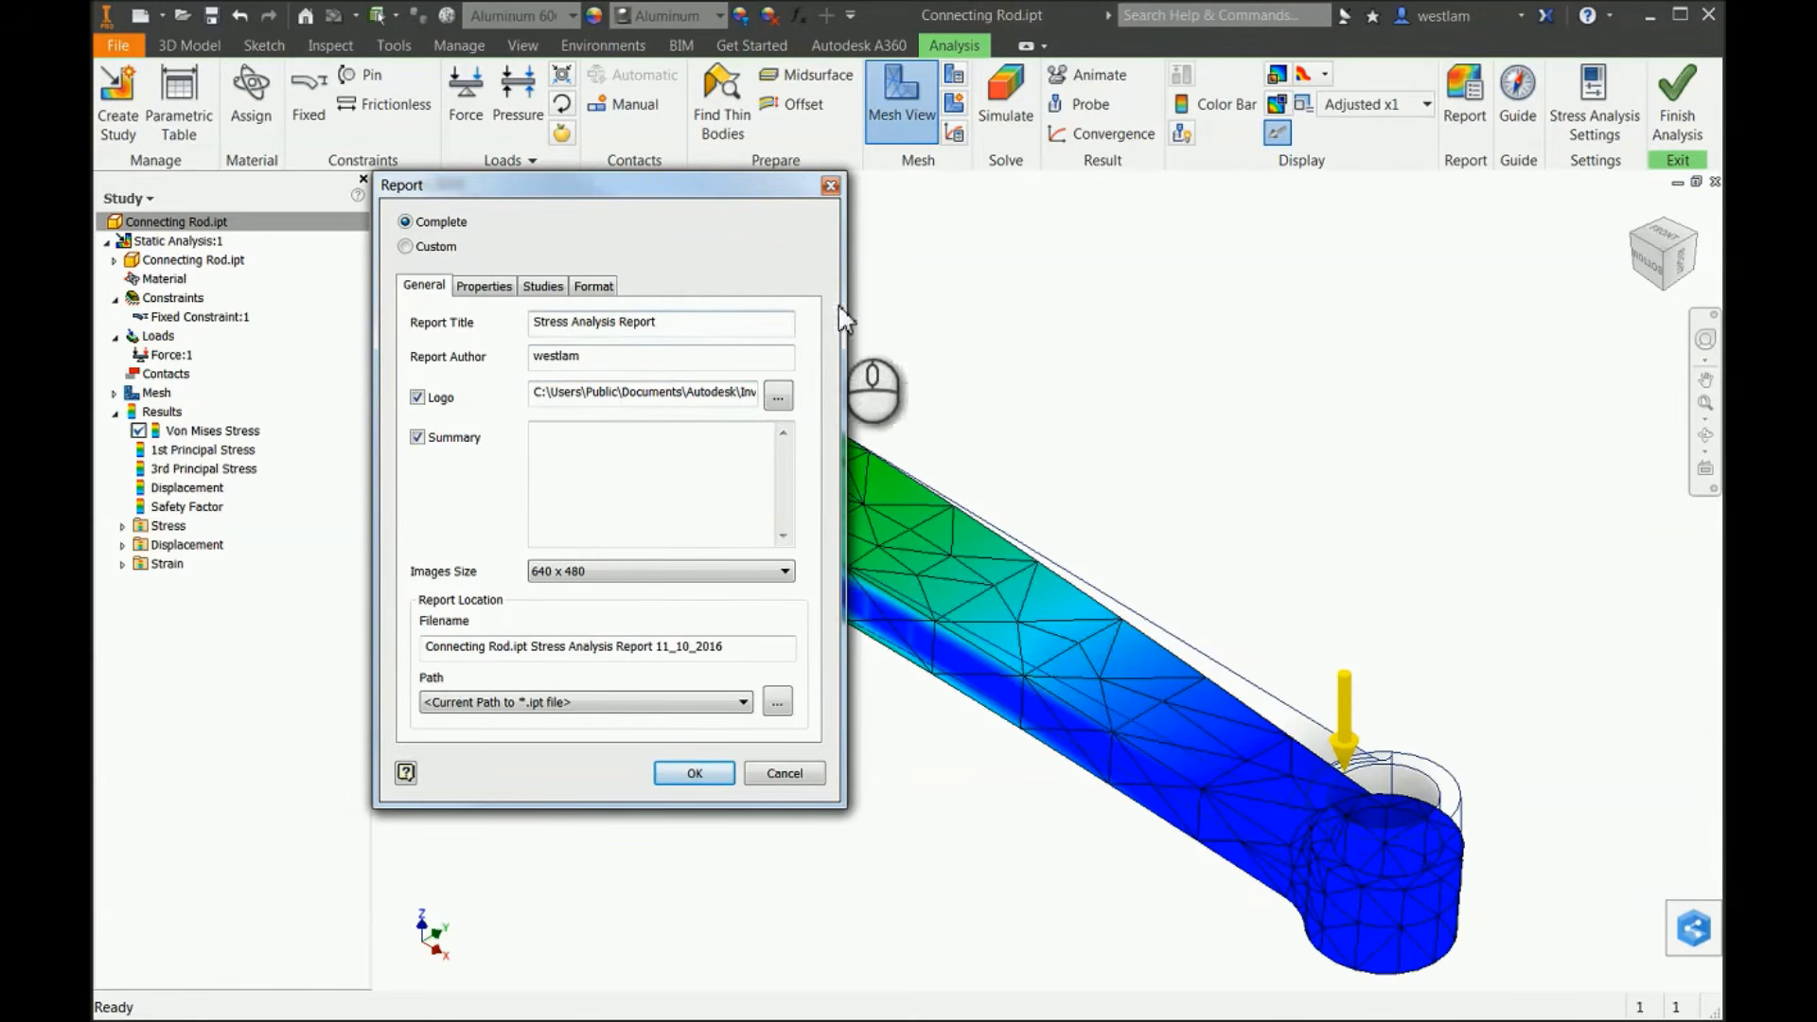
double_click(573, 356)
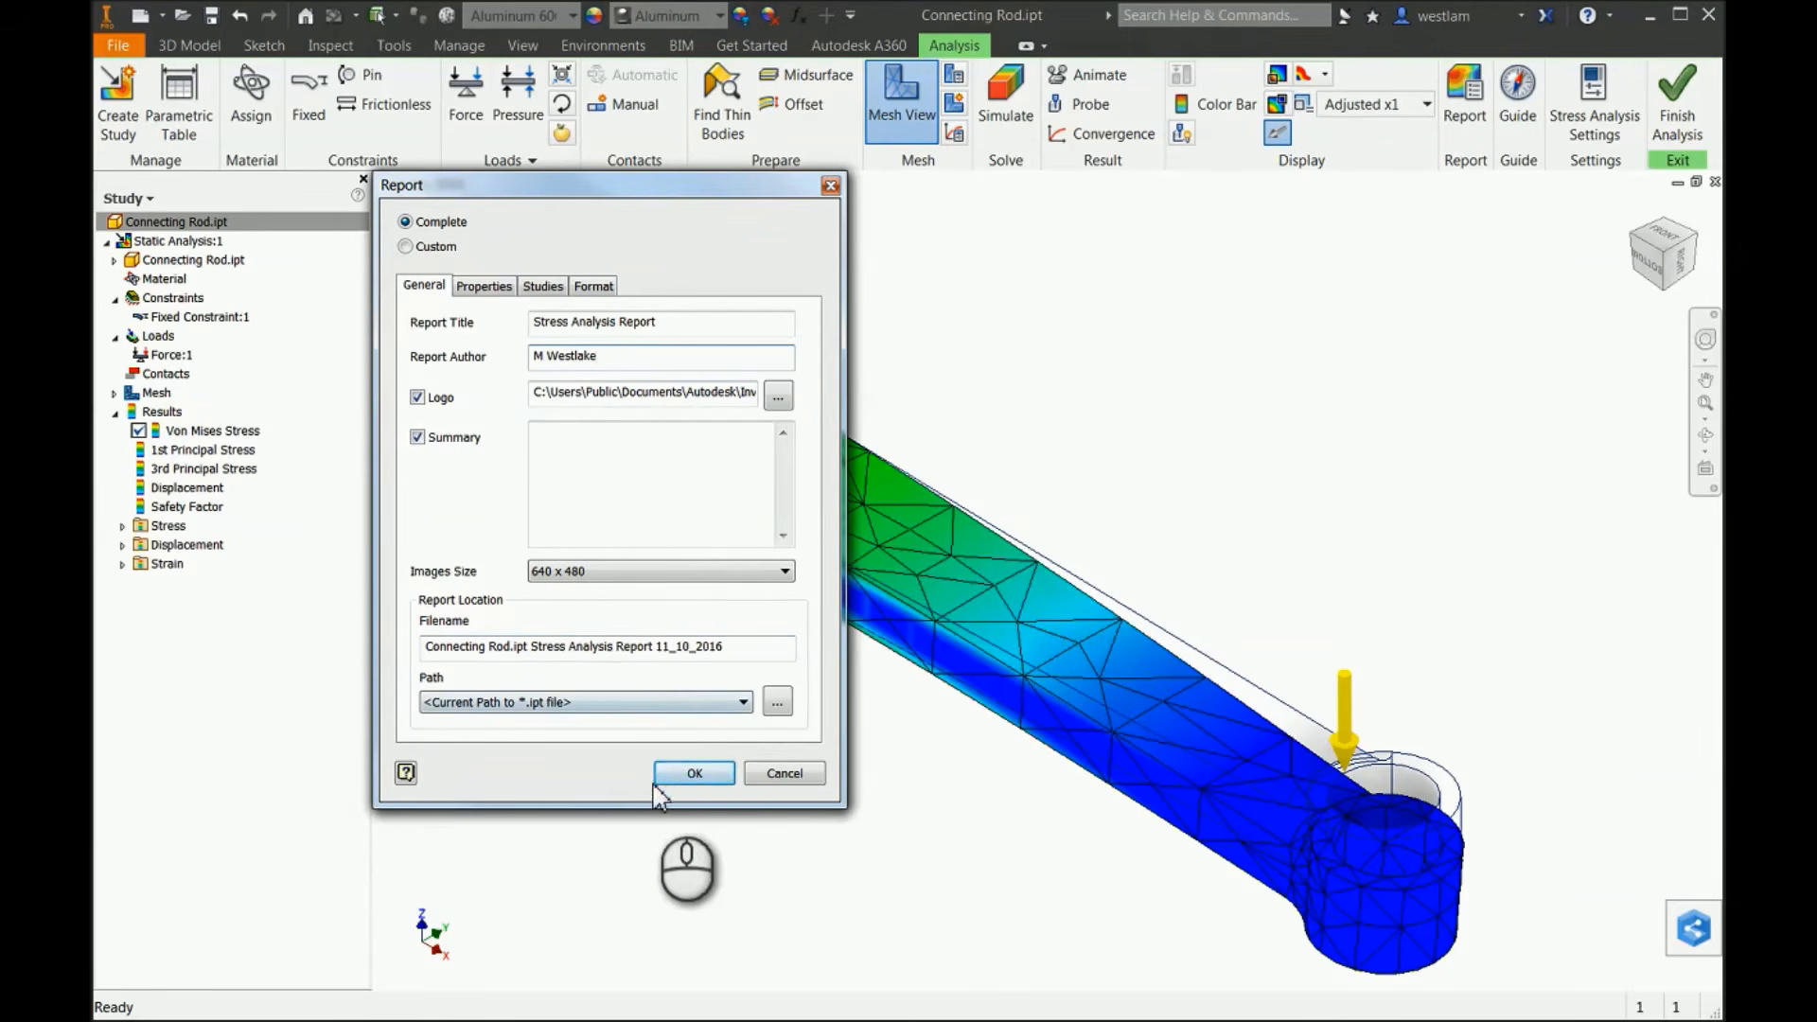
left_click(674, 774)
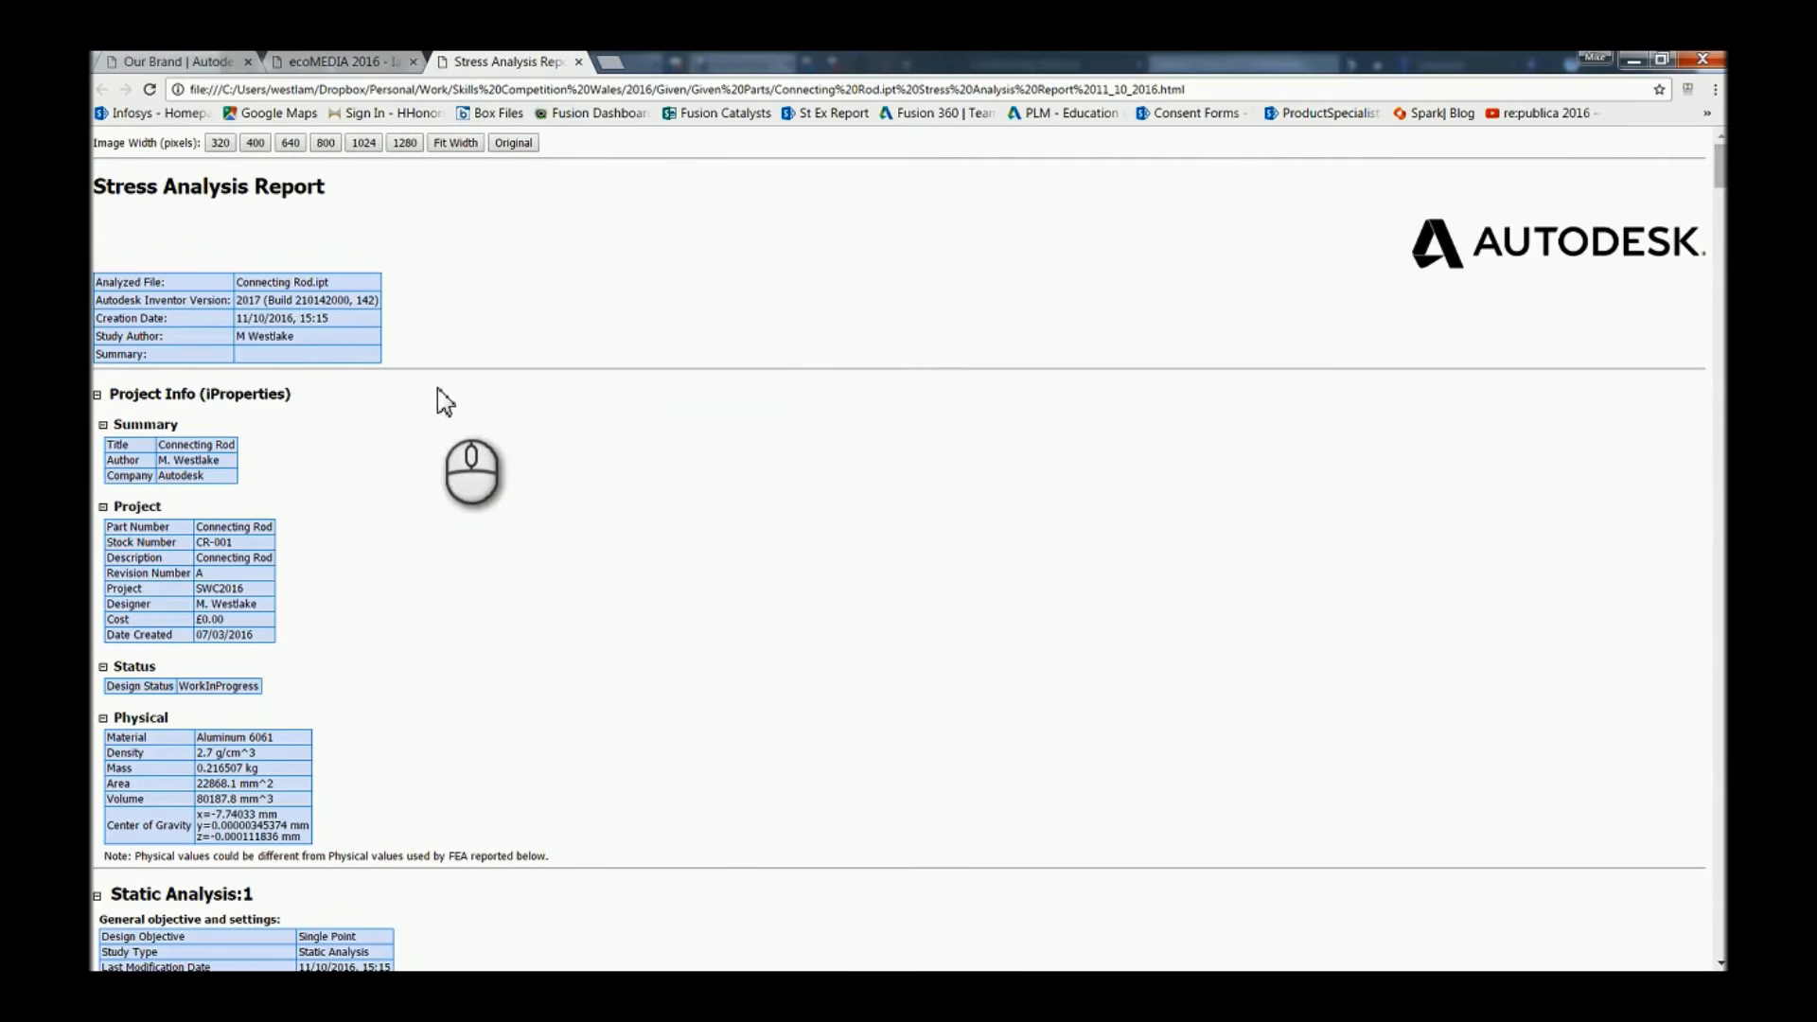
Read through the generated report's physical properties, mesh settings, material, operating conditions, result summary and result figures.
scroll(690, 383, "down", 4)
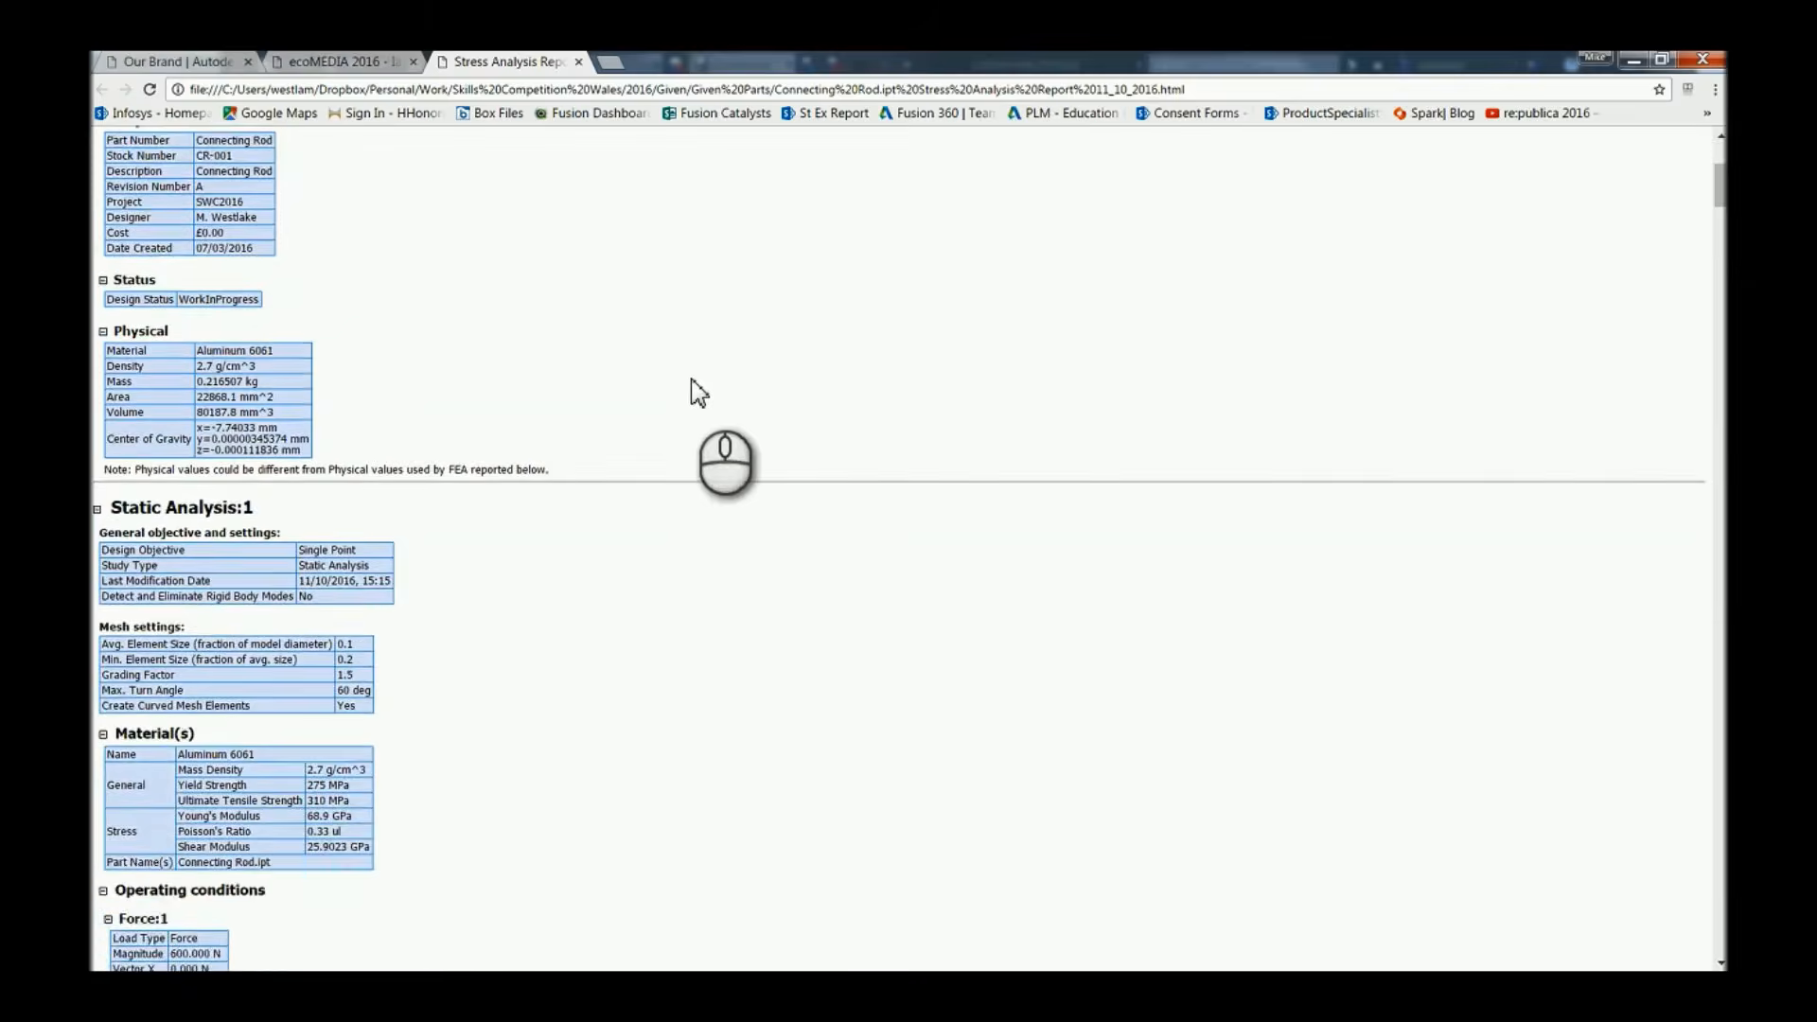
scroll(691, 383, "down", 9)
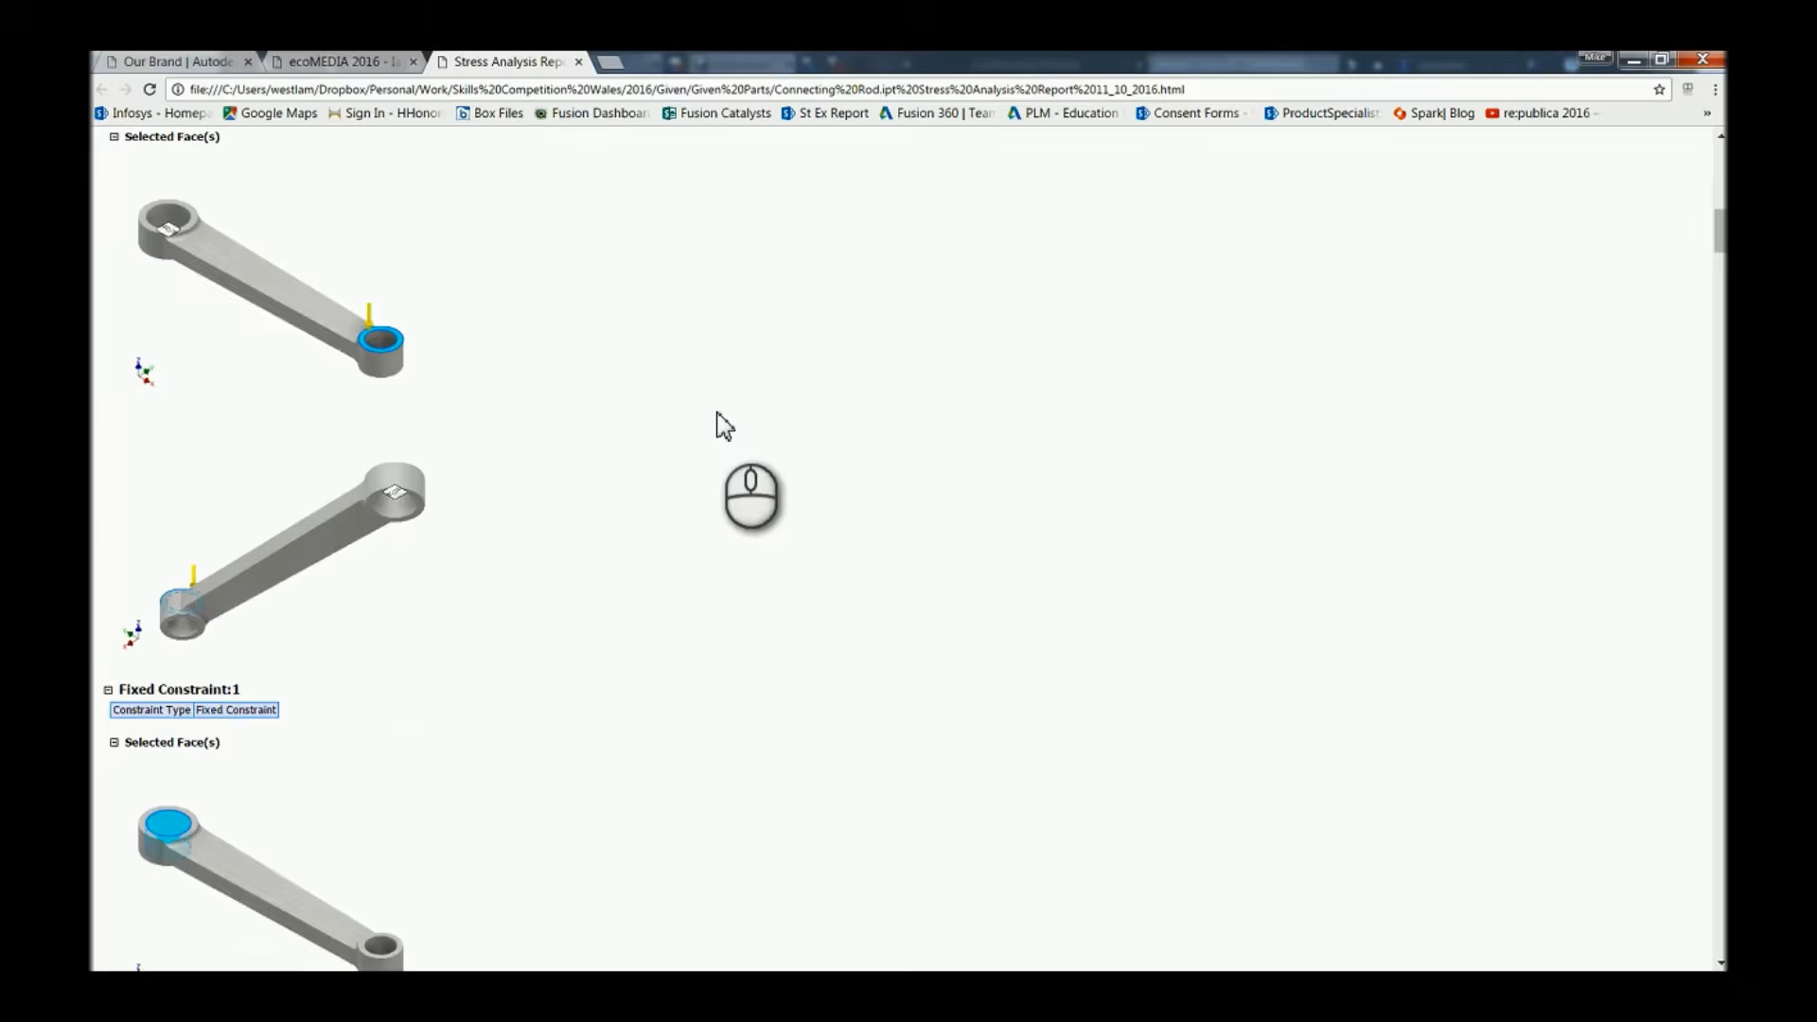
scroll(719, 417, "down", 10)
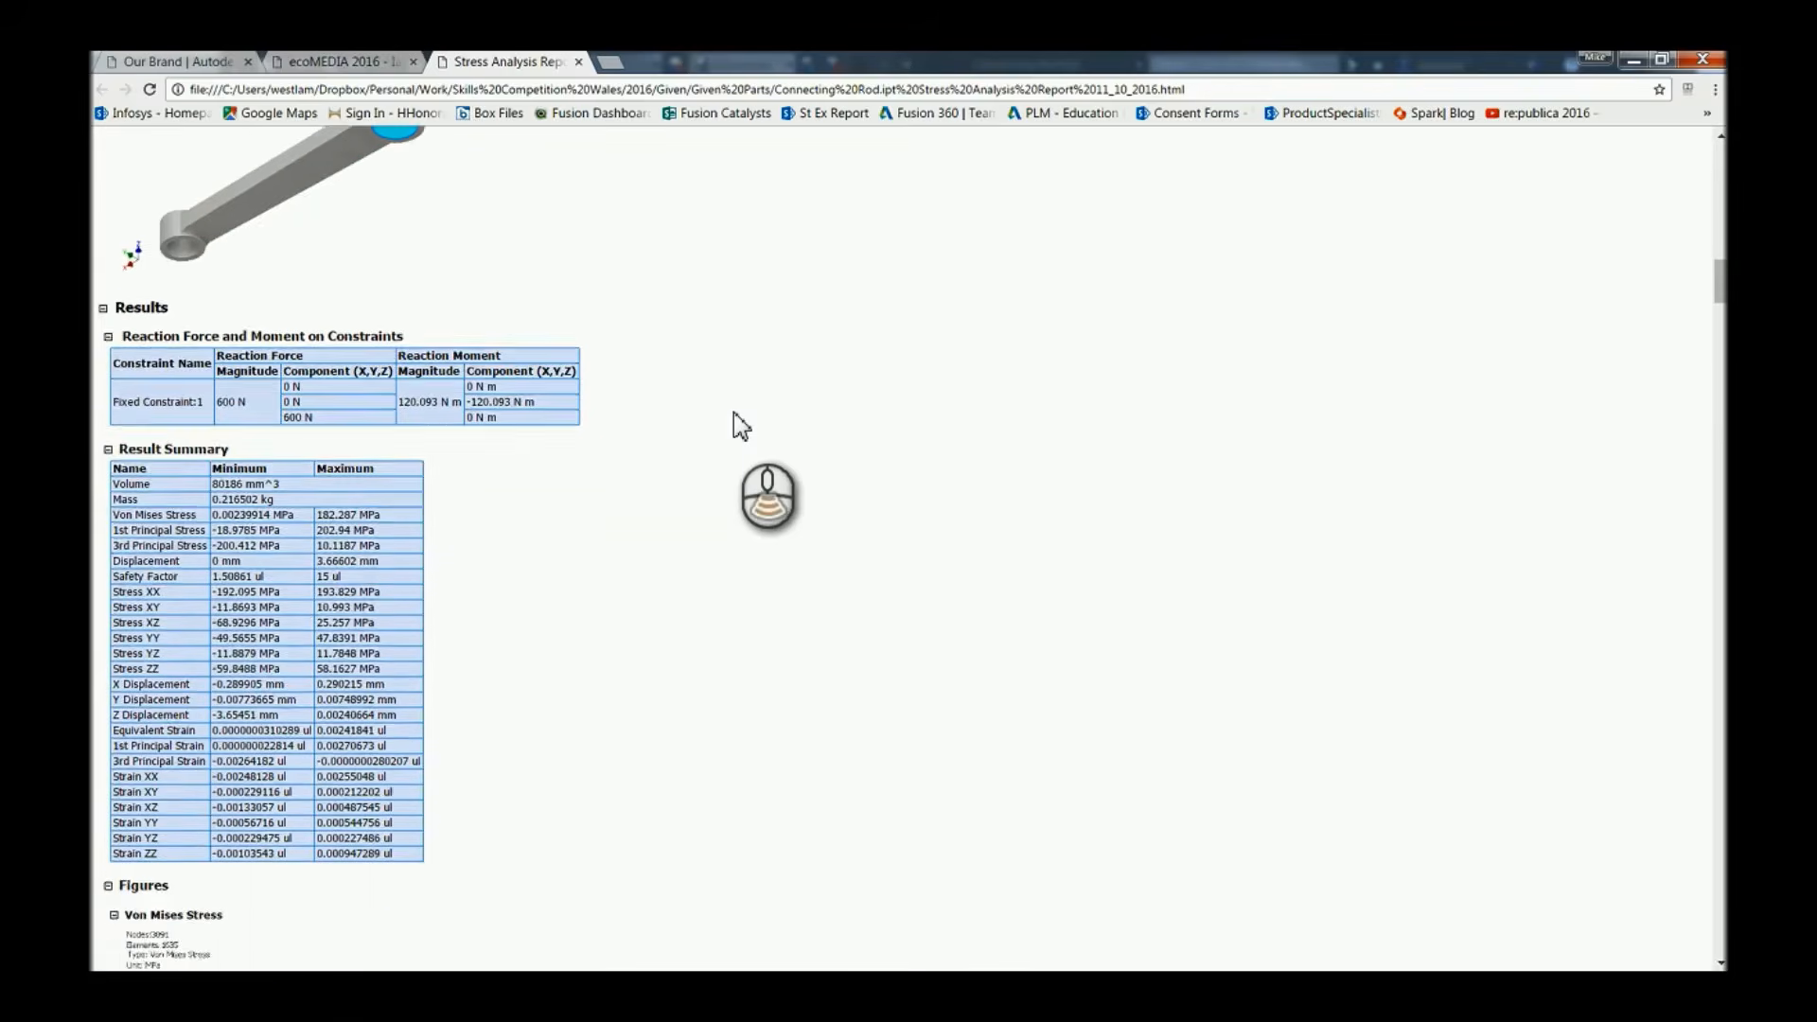
scroll(735, 412, "down", 13)
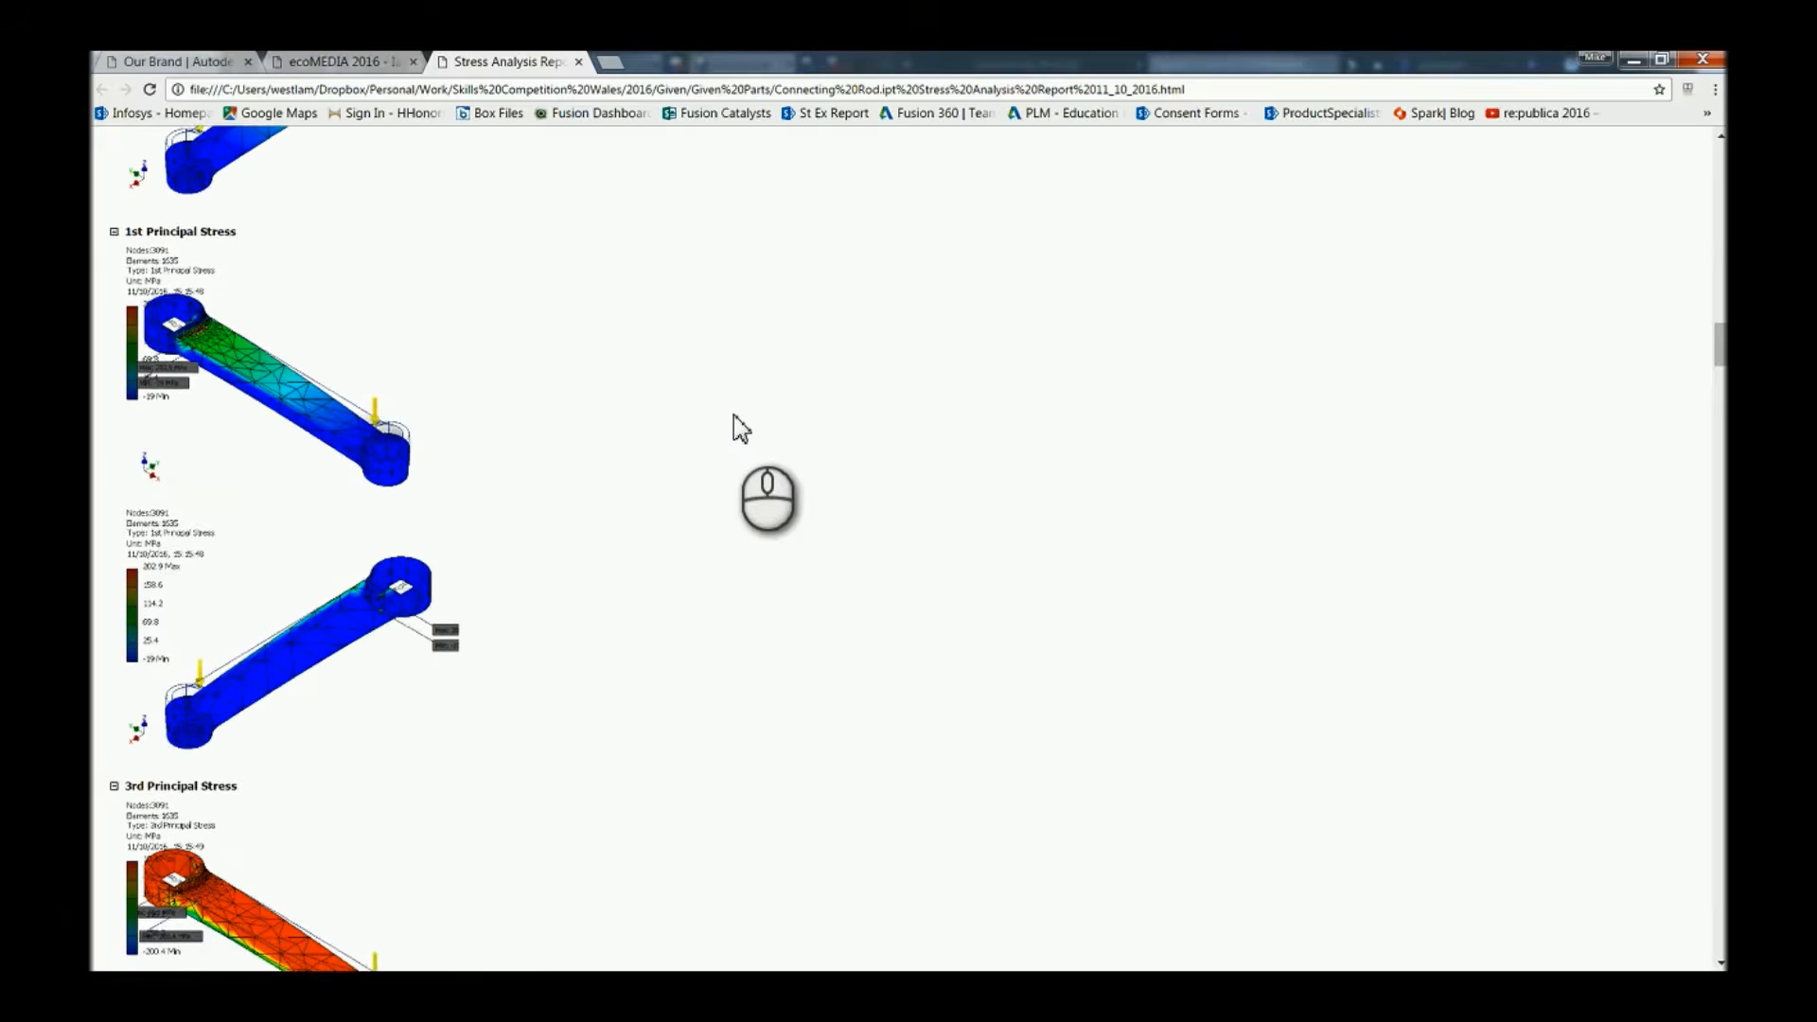
scroll(734, 414, "down", 9)
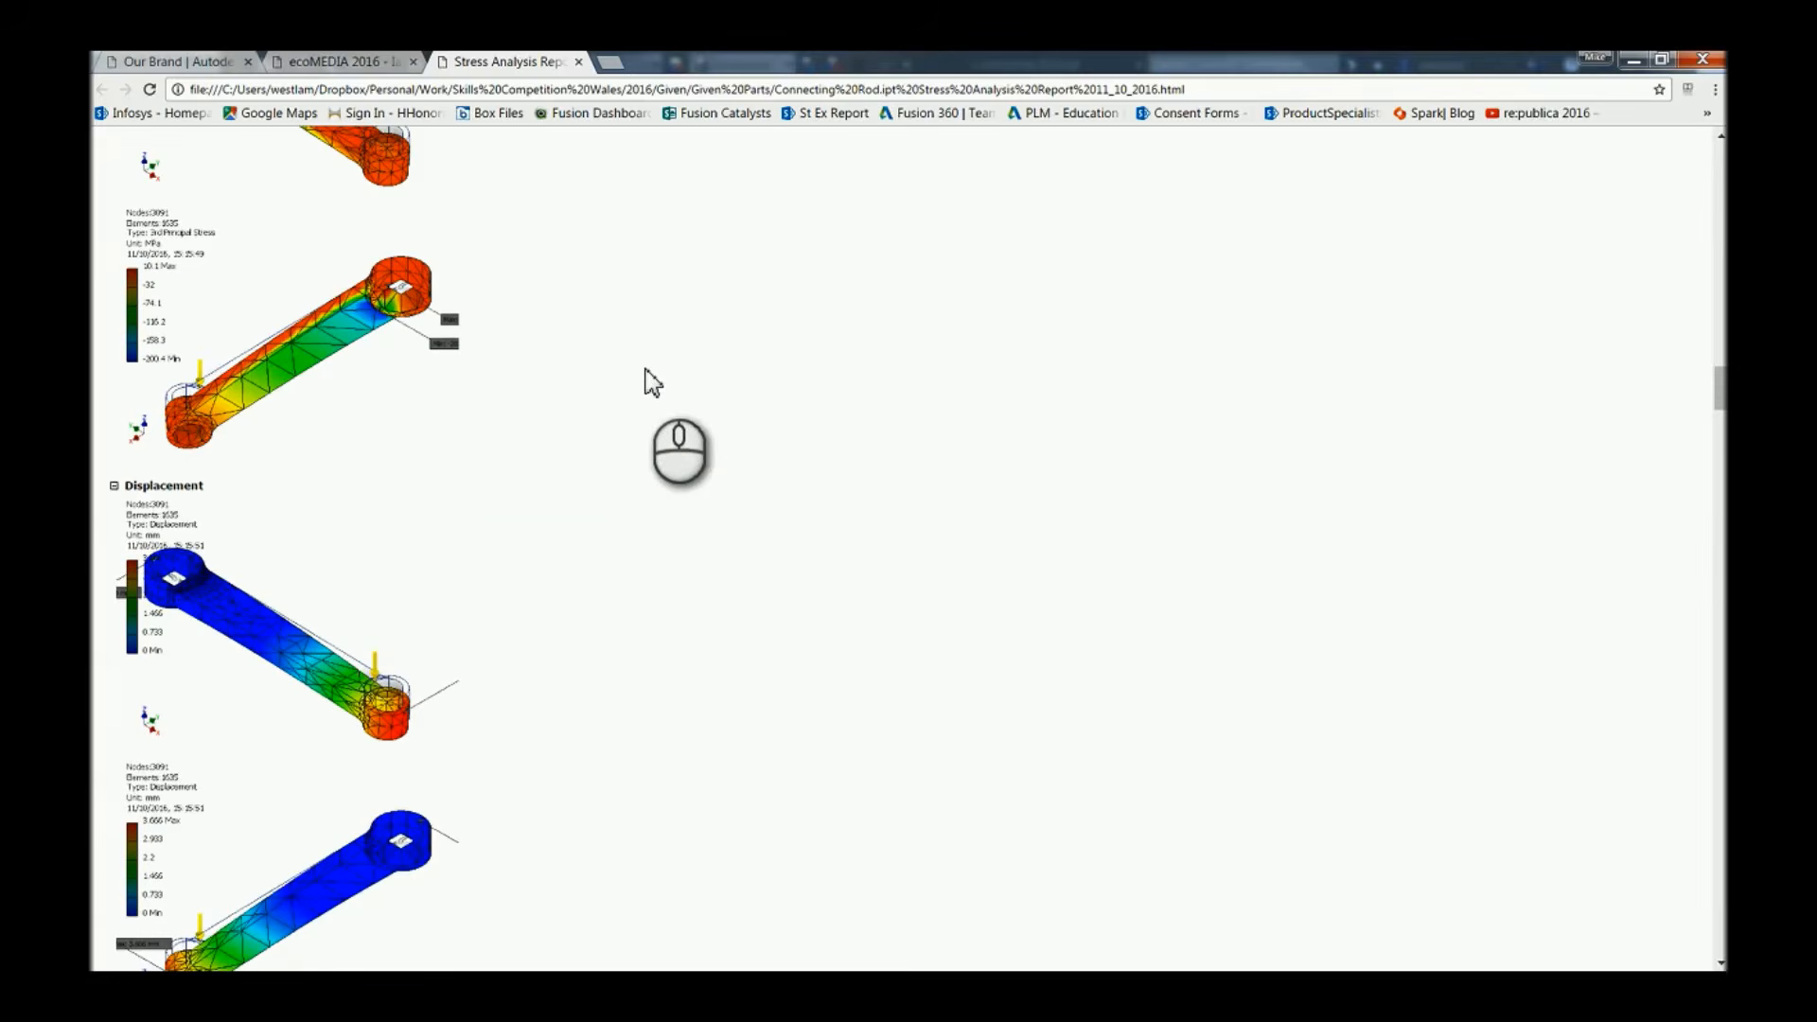
scroll(608, 378, "down", 6)
scroll(617, 397, "up", 20)
scroll(625, 300, "up", 13)
scroll(637, 567, "down", 6)
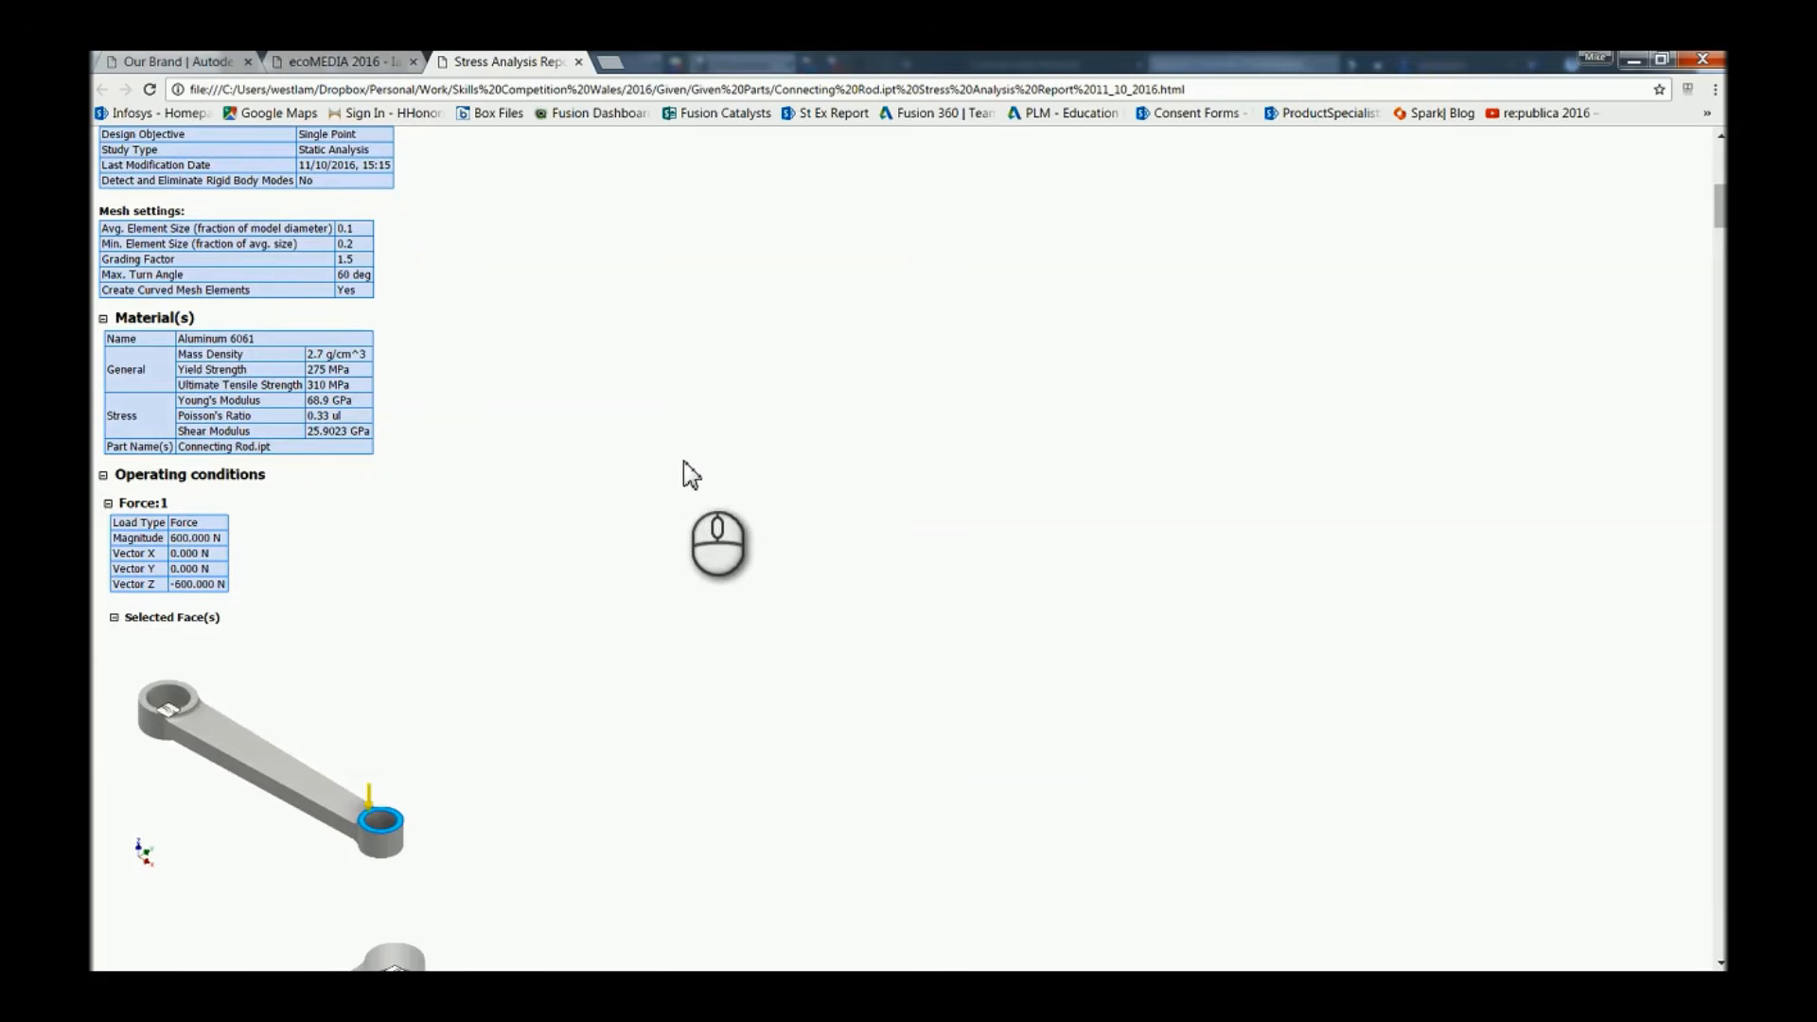
scroll(644, 459, "down", 8)
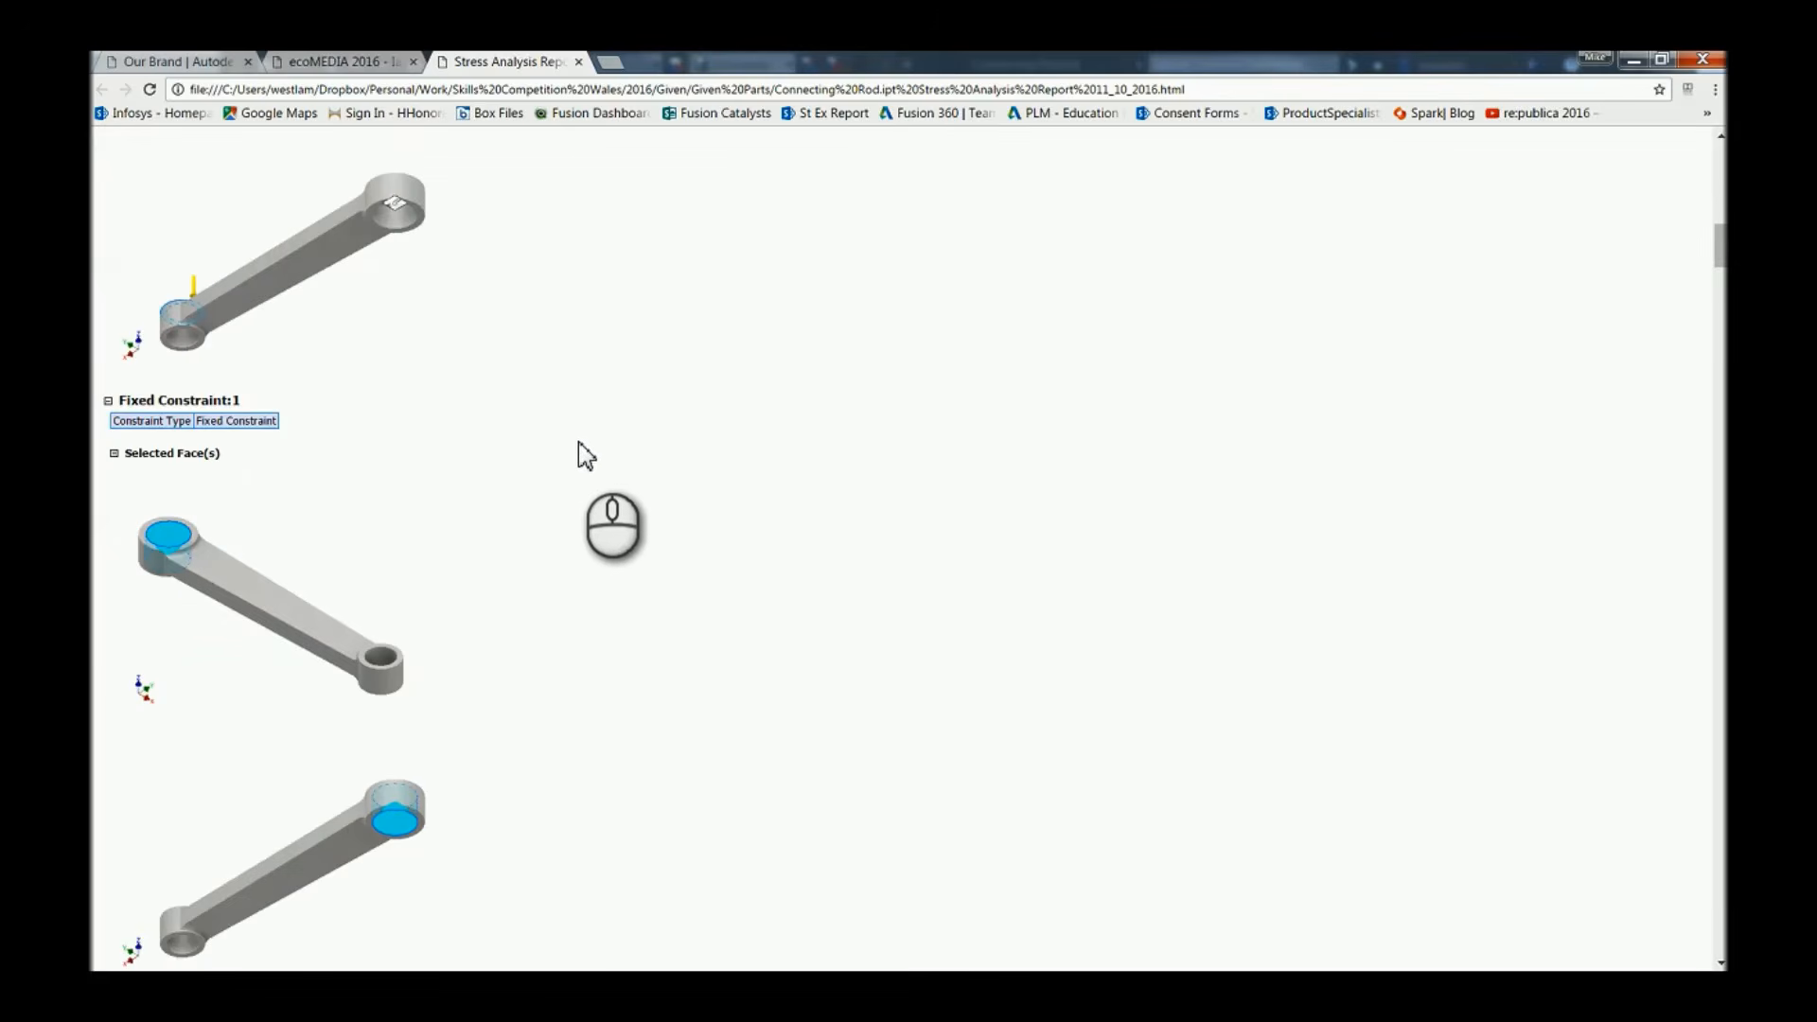
scroll(571, 446, "down", 20)
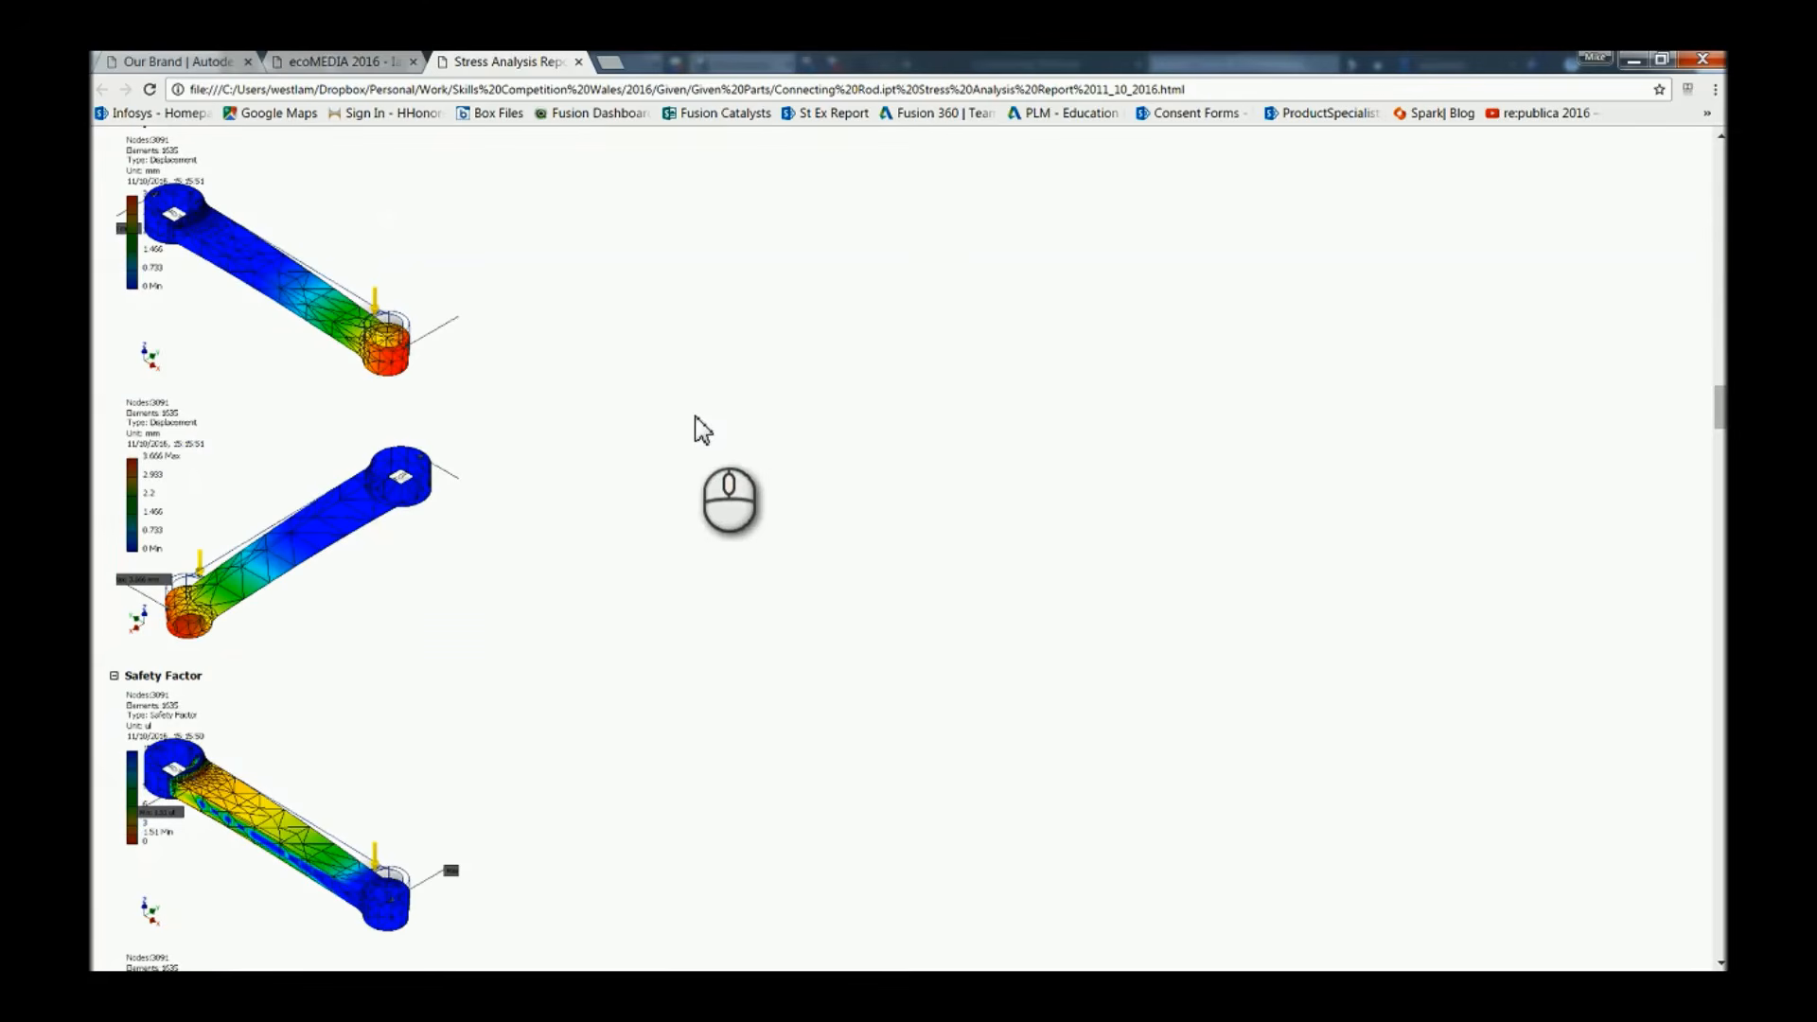